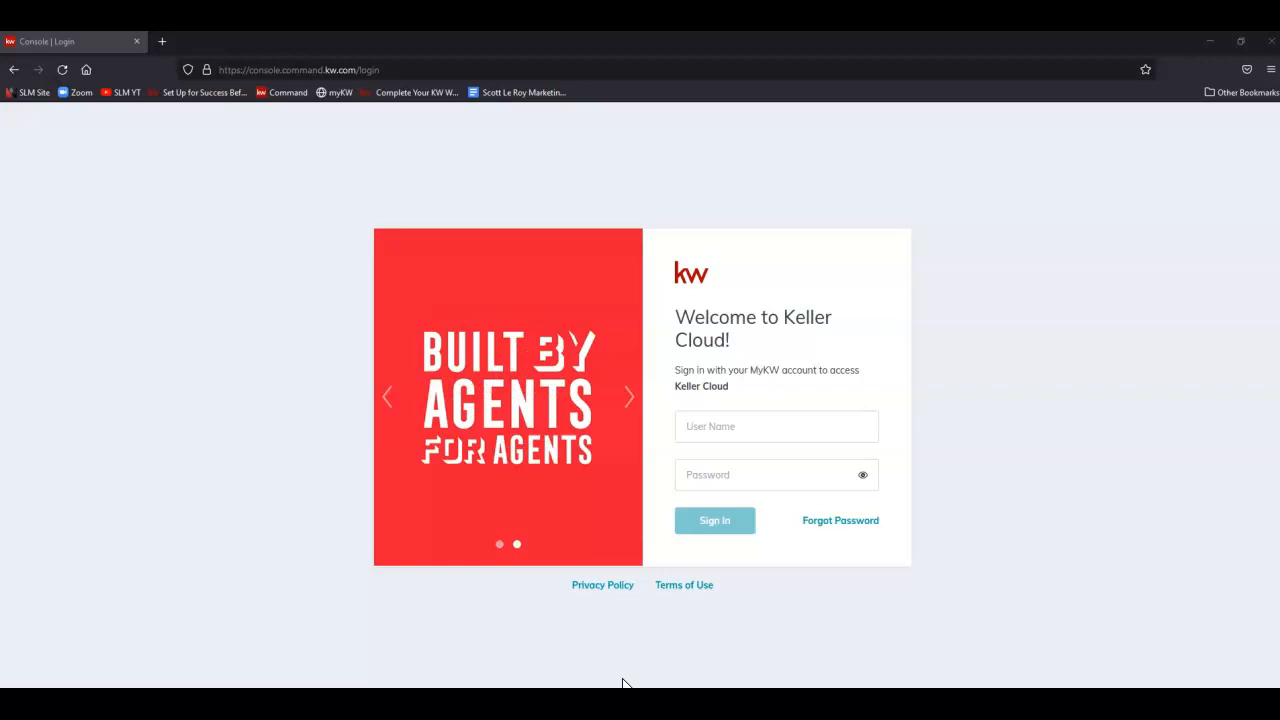
# - Sign in to KW Command with the account's username and password
pyautogui.click(735, 436)
pyautogui.write('ecruz7')
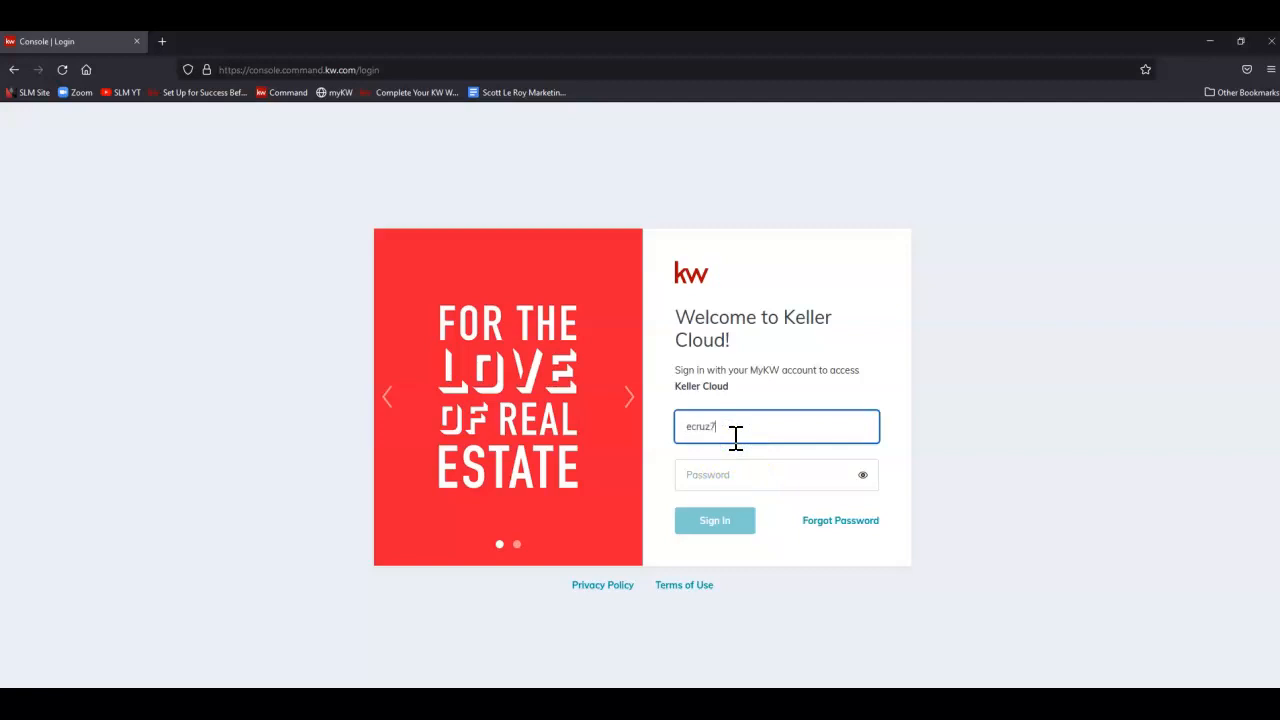
pyautogui.press('Tab')
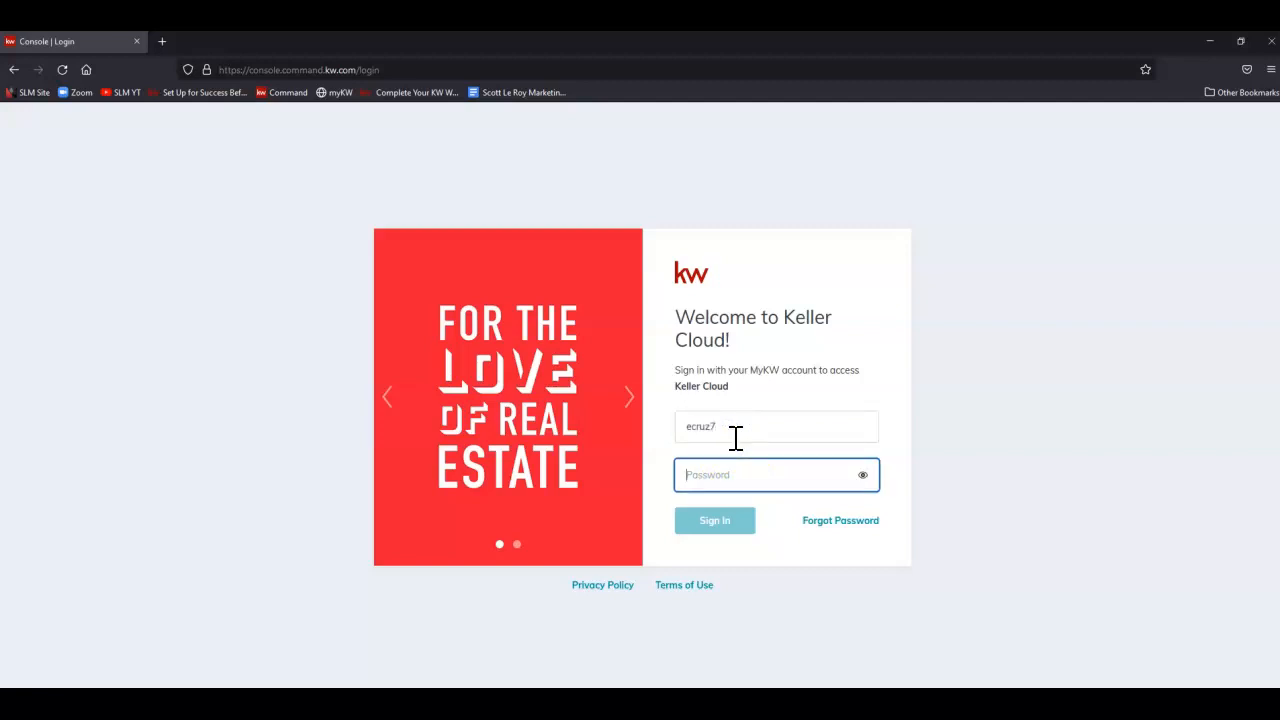
pyautogui.write('**********')
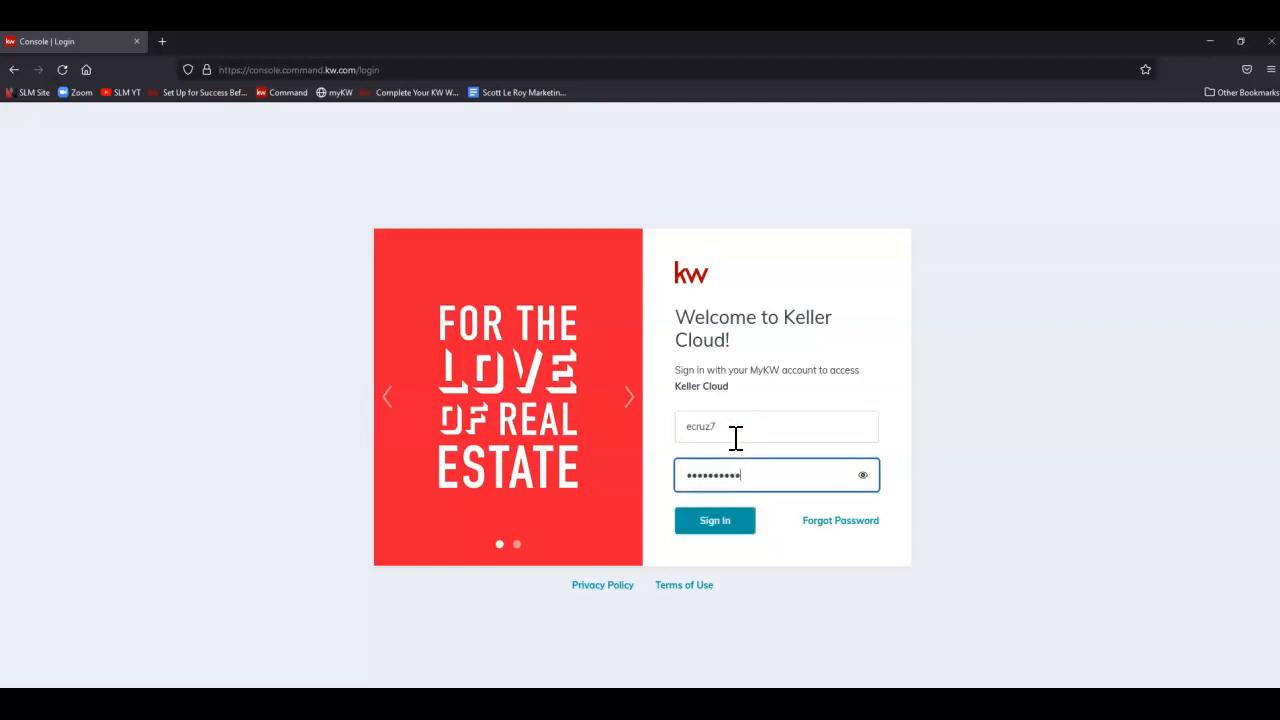
pyautogui.click(749, 523)
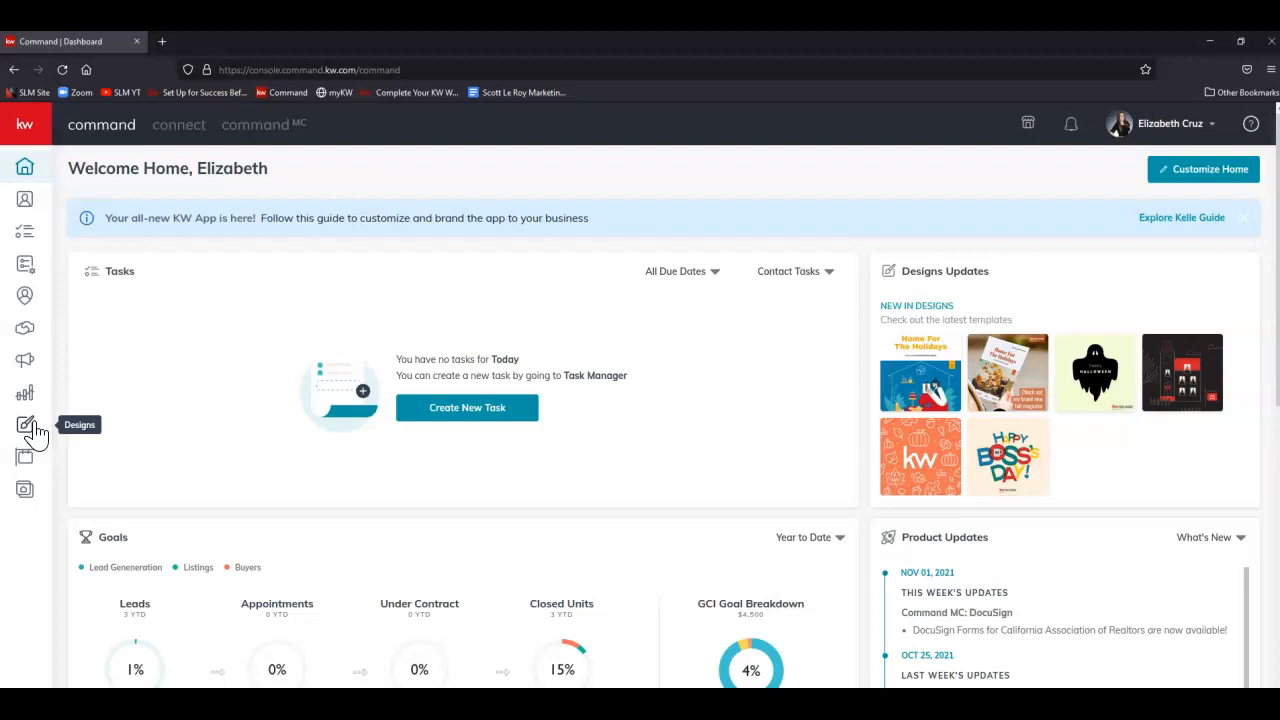
# - Expand the KW sidebar and go to the Designs section
pyautogui.click(35, 135)
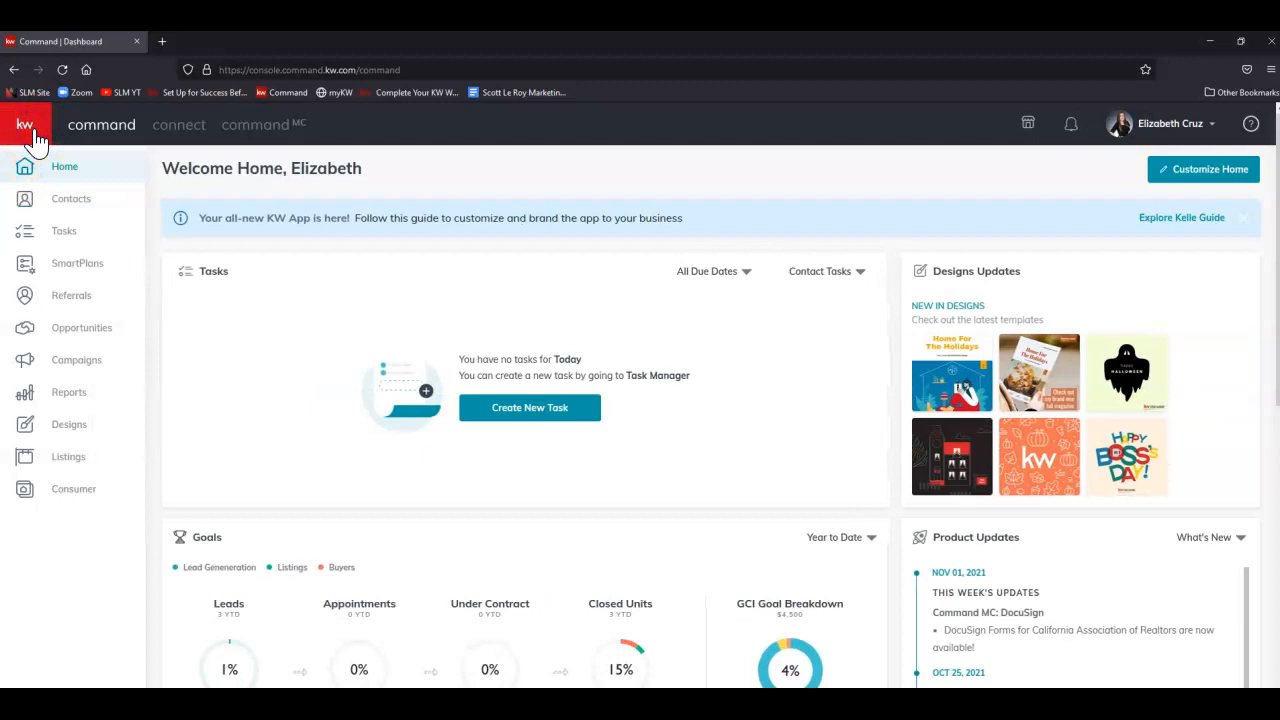
pyautogui.click(123, 437)
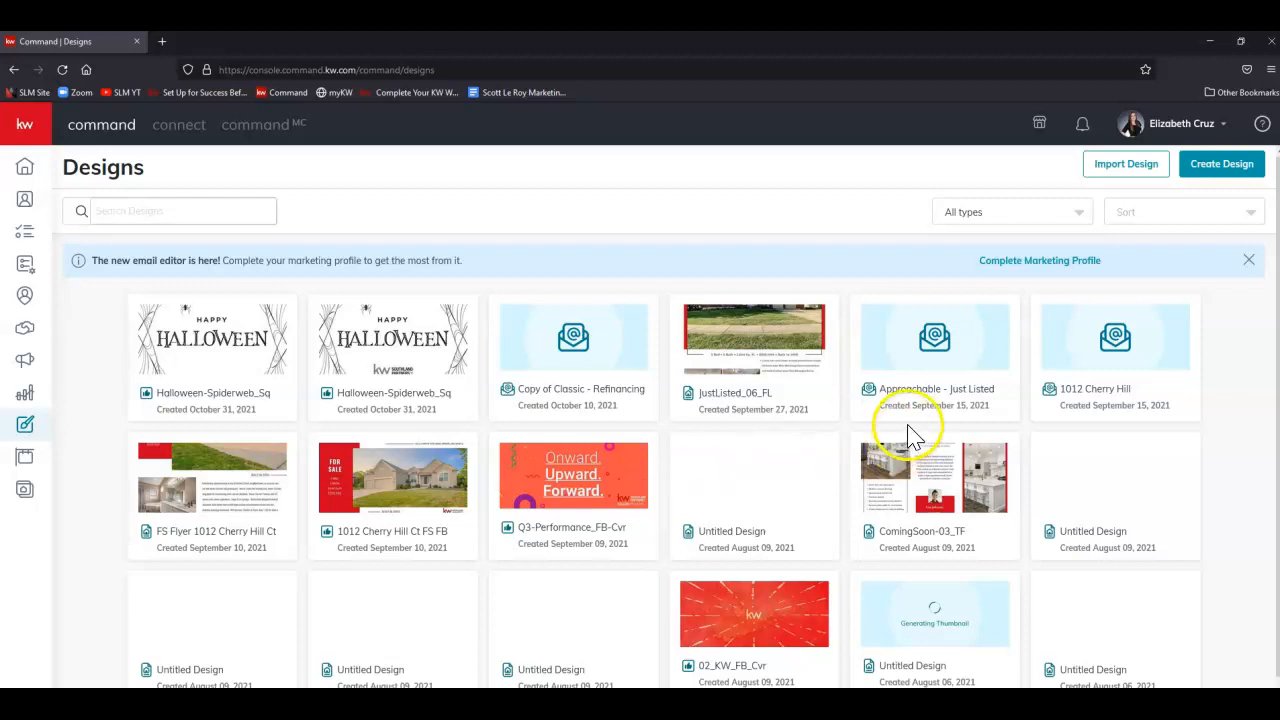
# - Create a new Social design and continue to its template gallery
pyautogui.click(1203, 175)
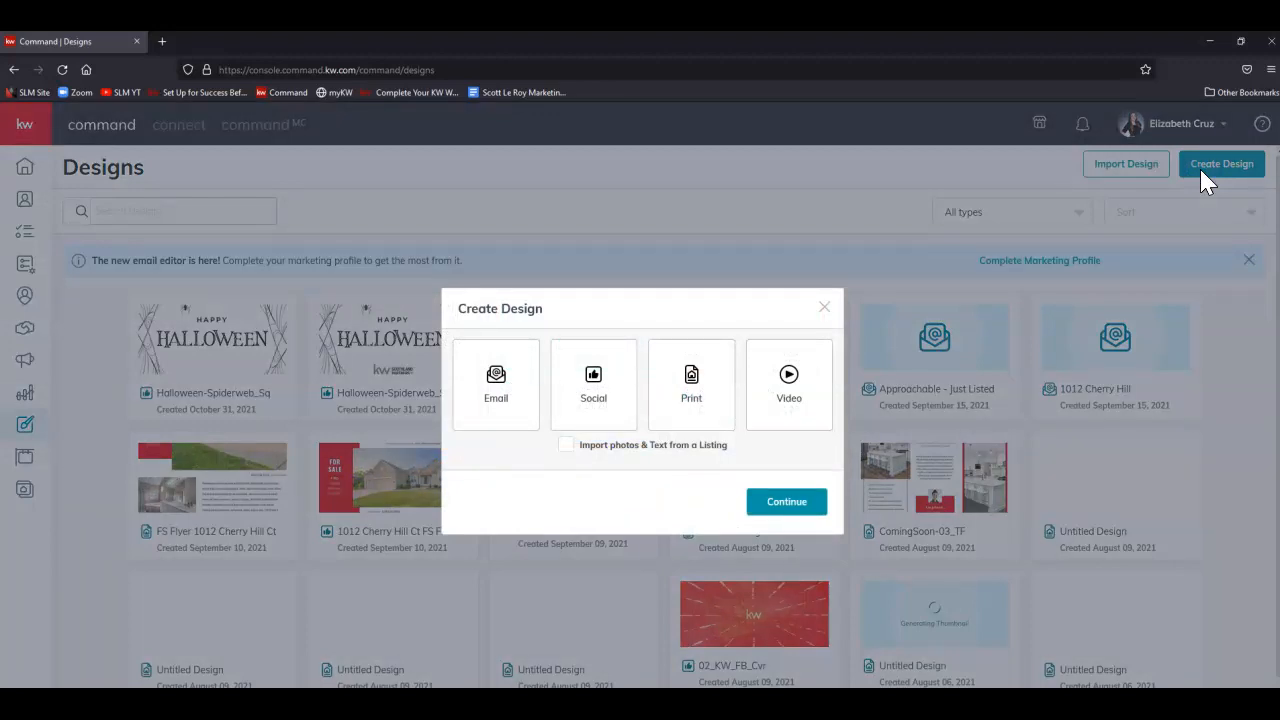
pyautogui.click(623, 386)
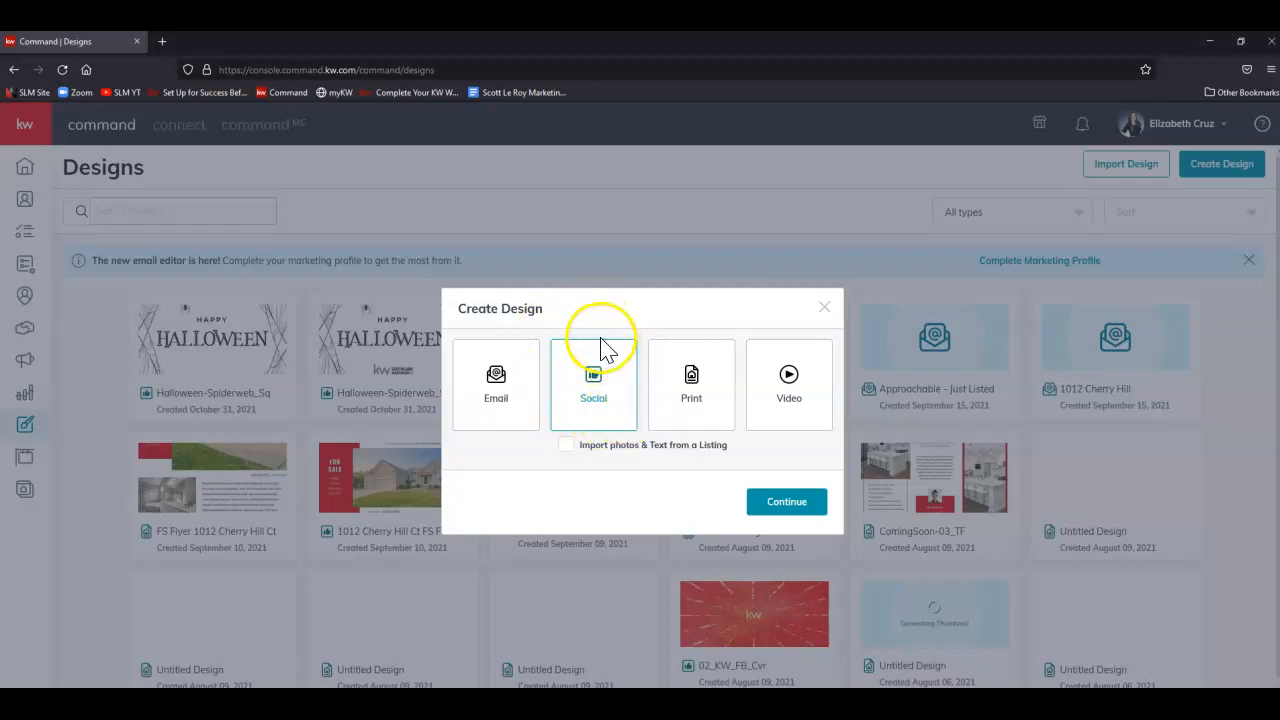
pyautogui.click(815, 505)
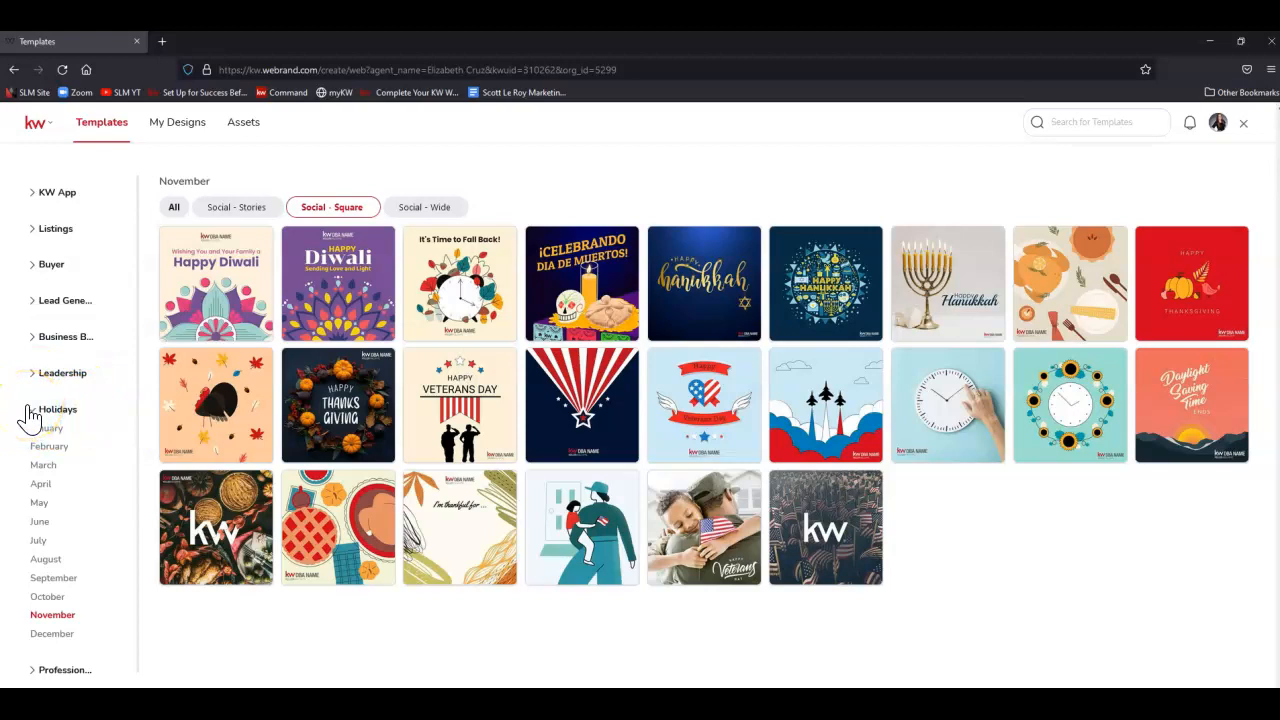
# - Browse KW App's My App templates to the November holiday category
pyautogui.click(51, 198)
pyautogui.click(50, 208)
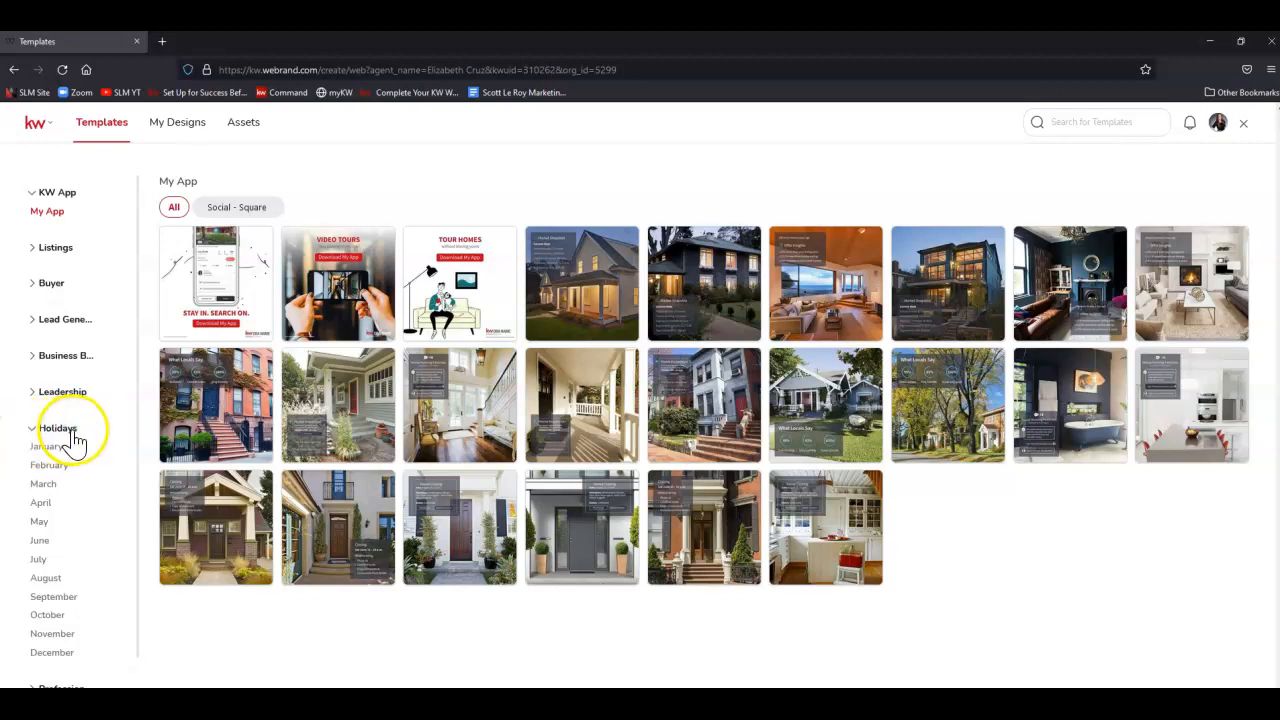
pyautogui.click(61, 640)
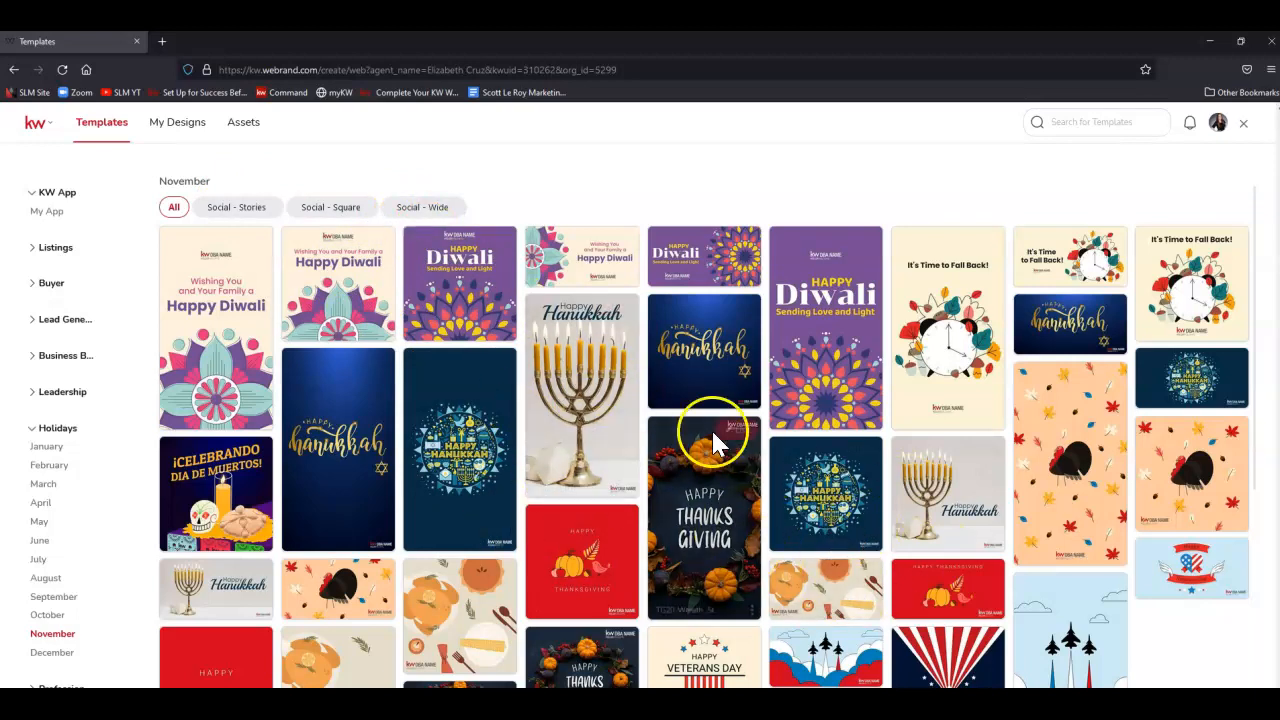
# - Filter the November templates to Social - Square designs only
pyautogui.moveTo(712, 443)
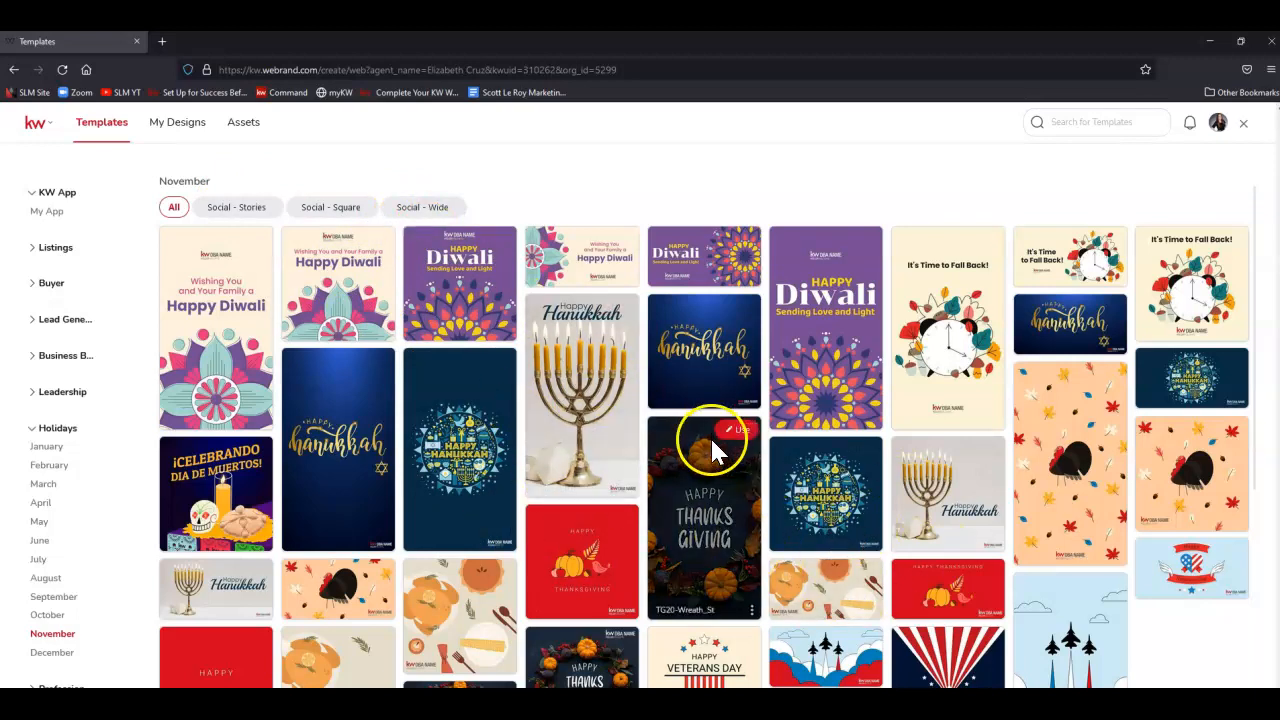
pyautogui.click(360, 214)
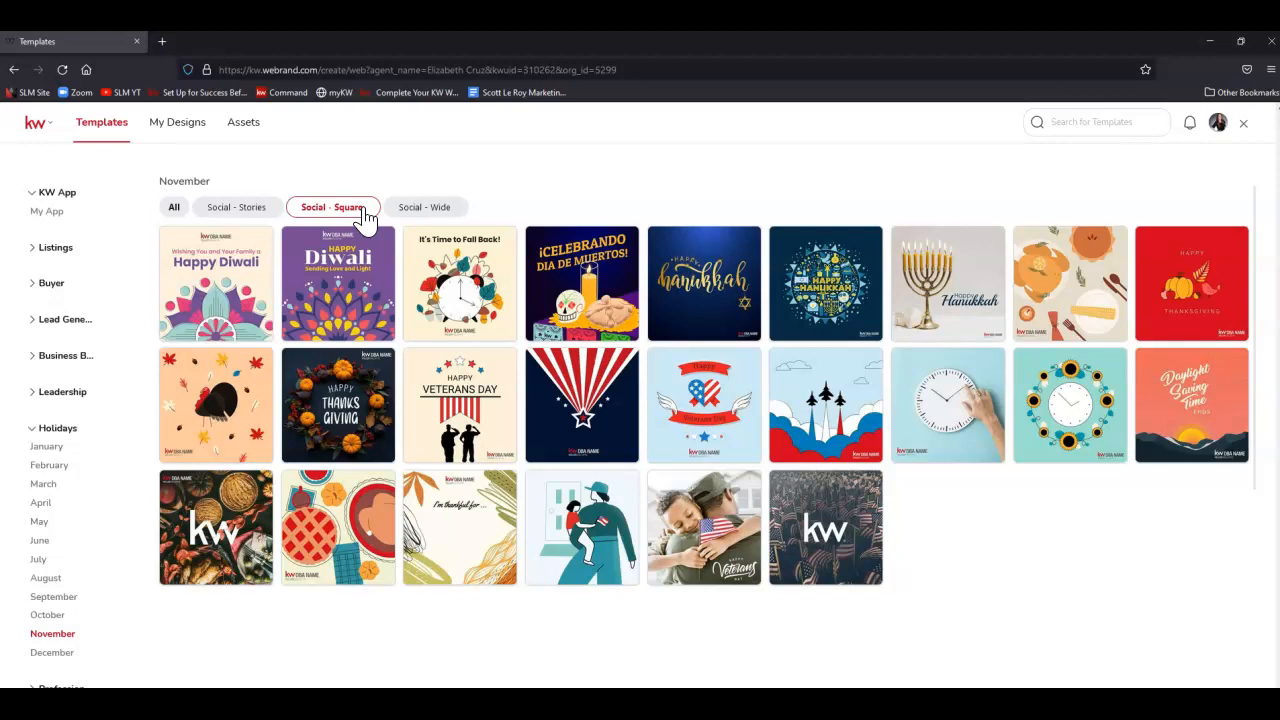
pyautogui.moveTo(354, 454)
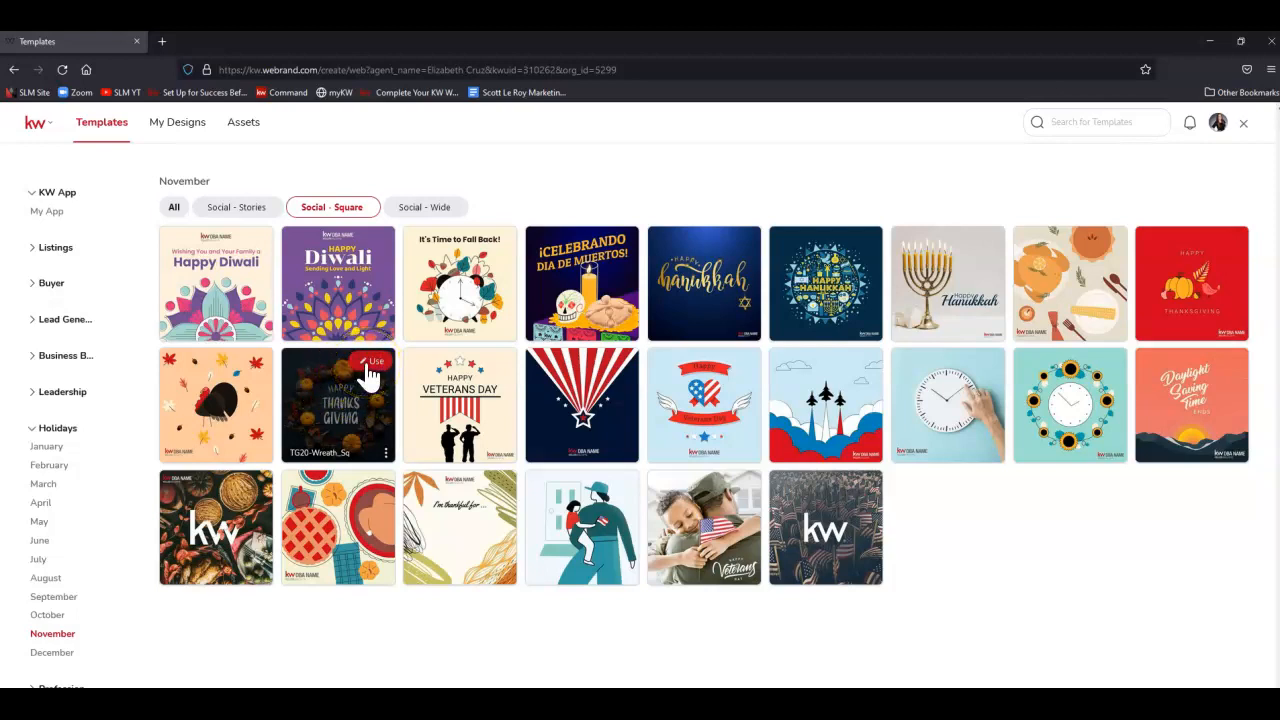
# - Start a design from the TG20-Wreath_Sq template and delete its DBA NAME logo
pyautogui.click(370, 366)
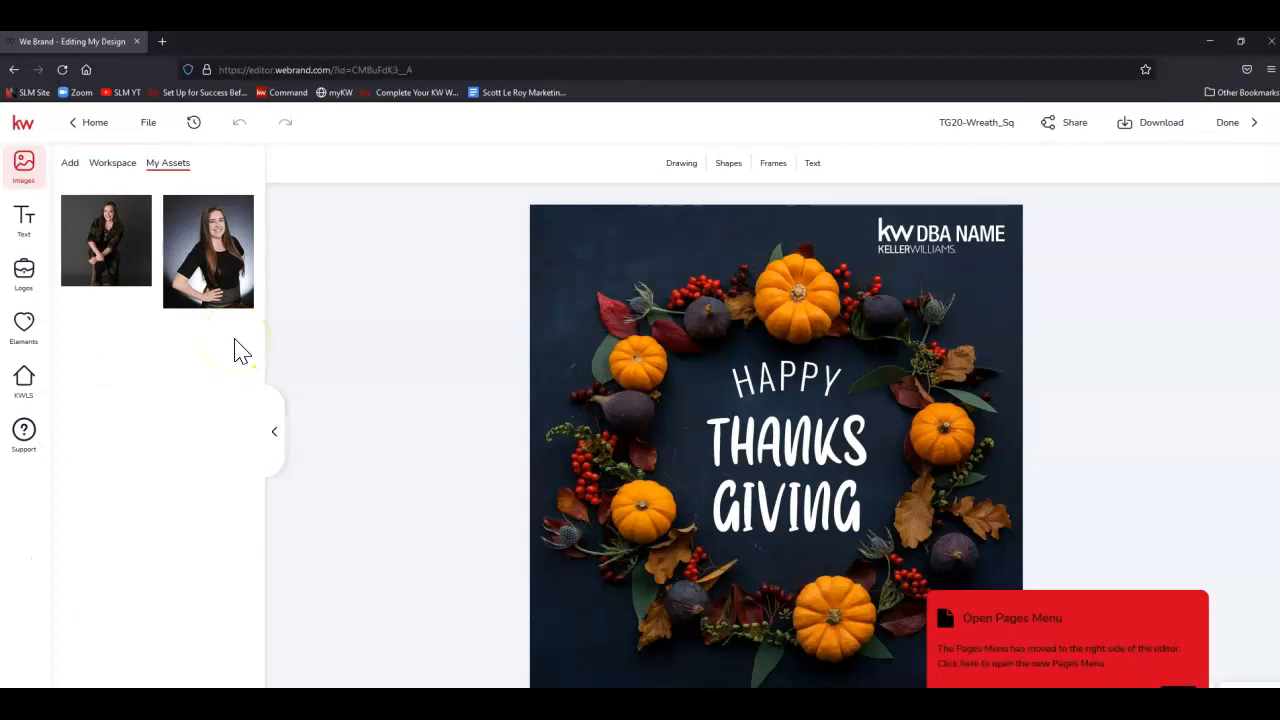
pyautogui.click(940, 232)
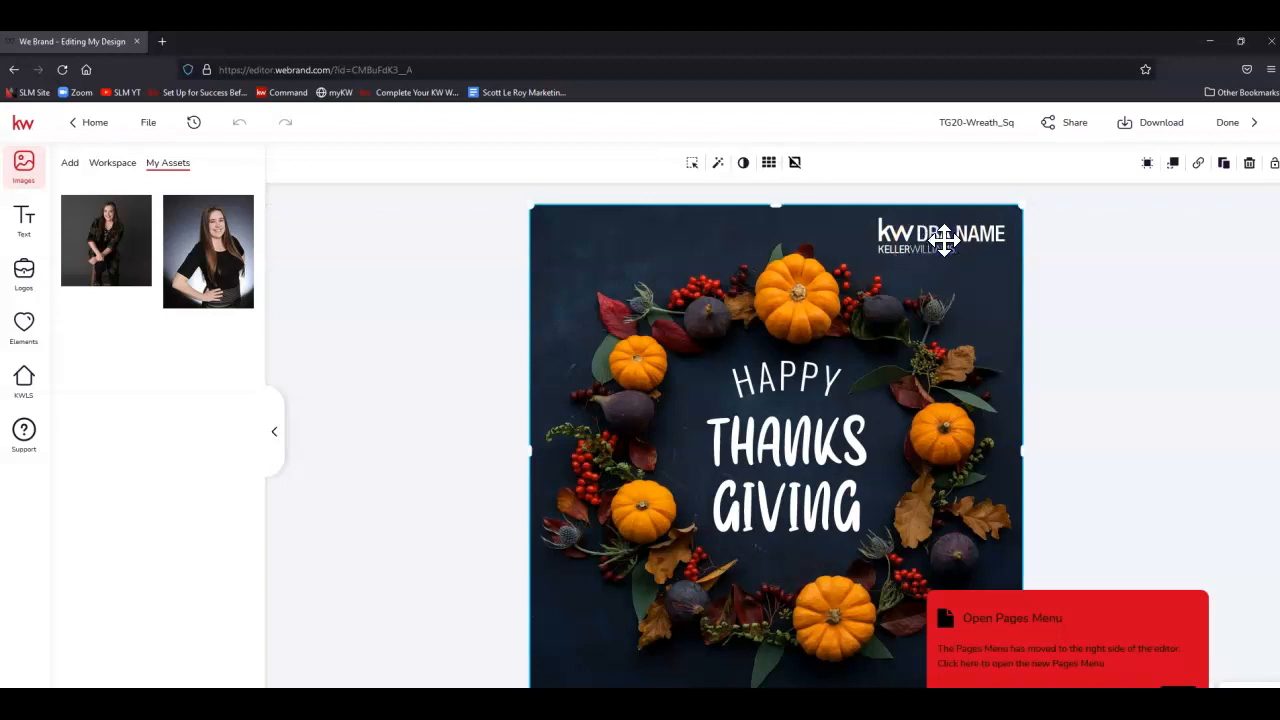
pyautogui.doubleClick(944, 240)
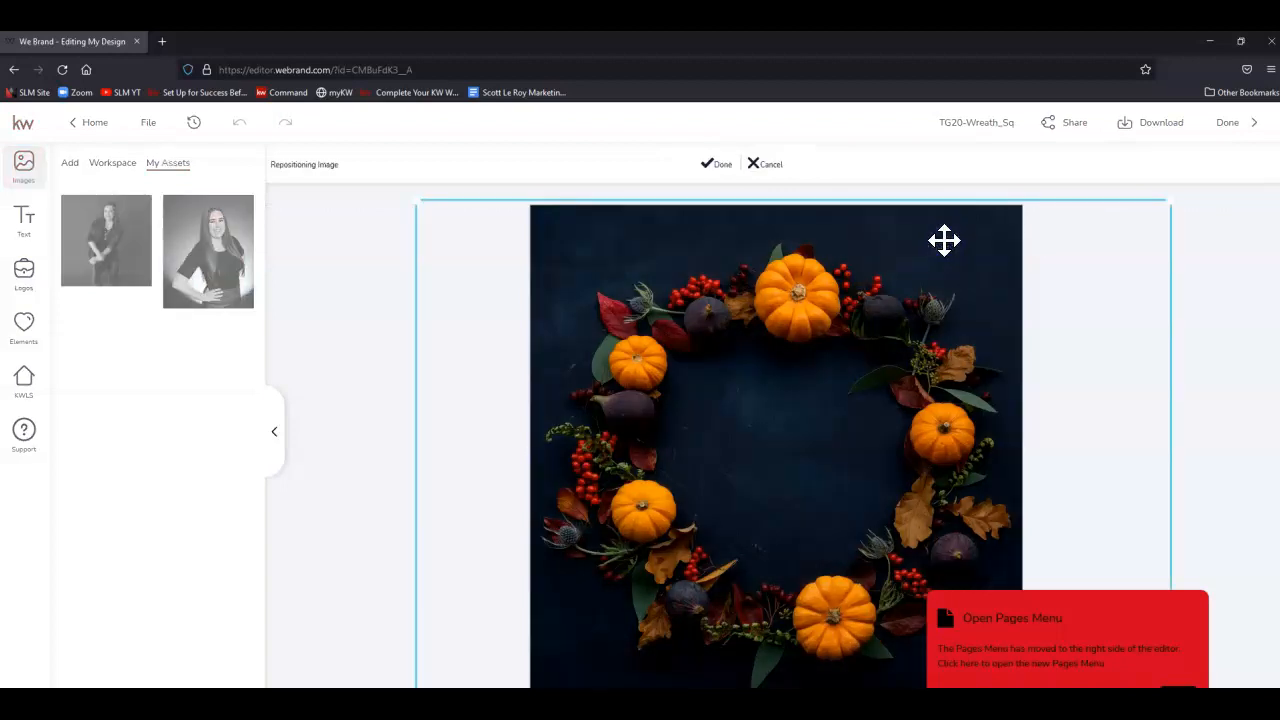
pyautogui.click(777, 175)
pyautogui.click(908, 229)
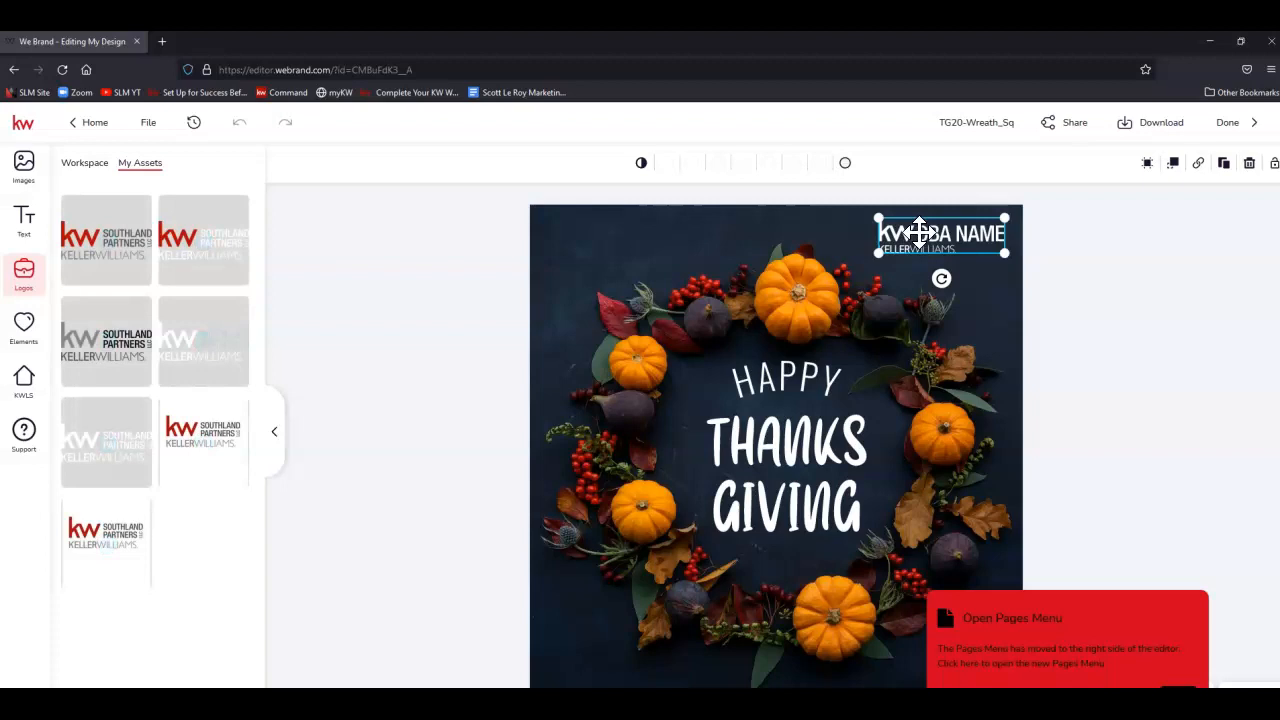
pyautogui.click(1249, 163)
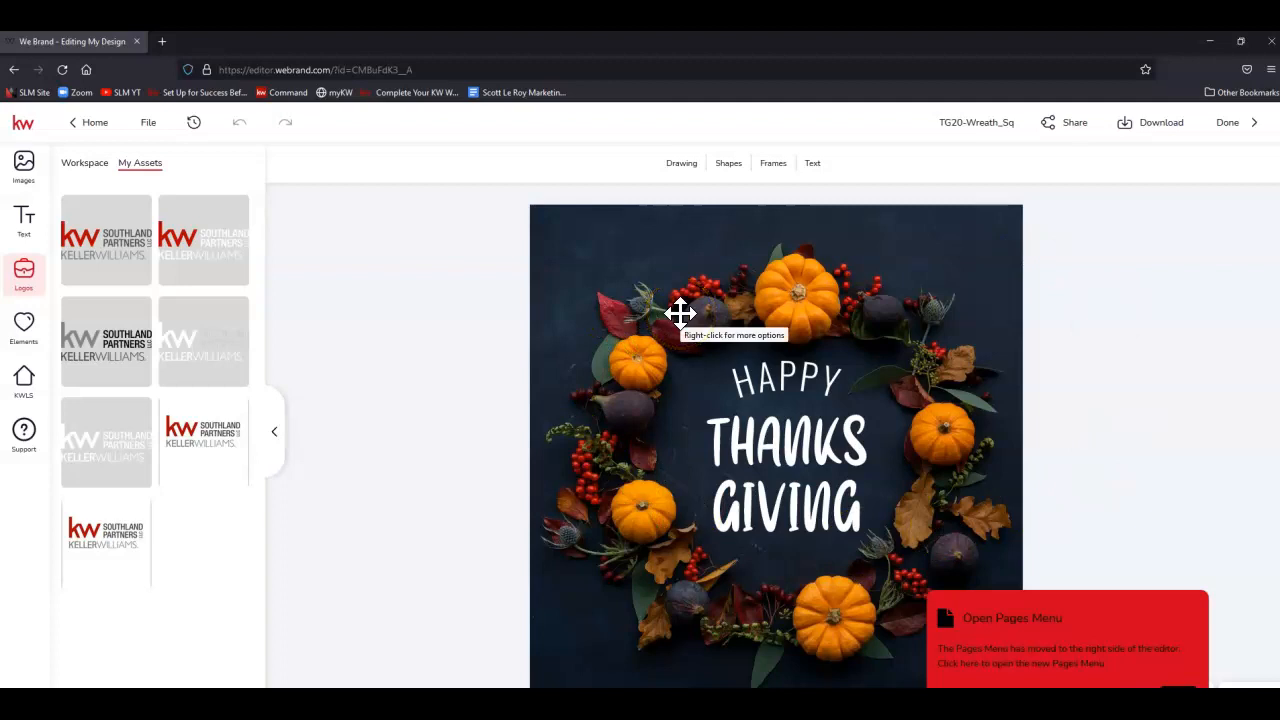
# - Save the design via File > Save and name it 'Happy Thanksgiving 2021'
pyautogui.click(153, 133)
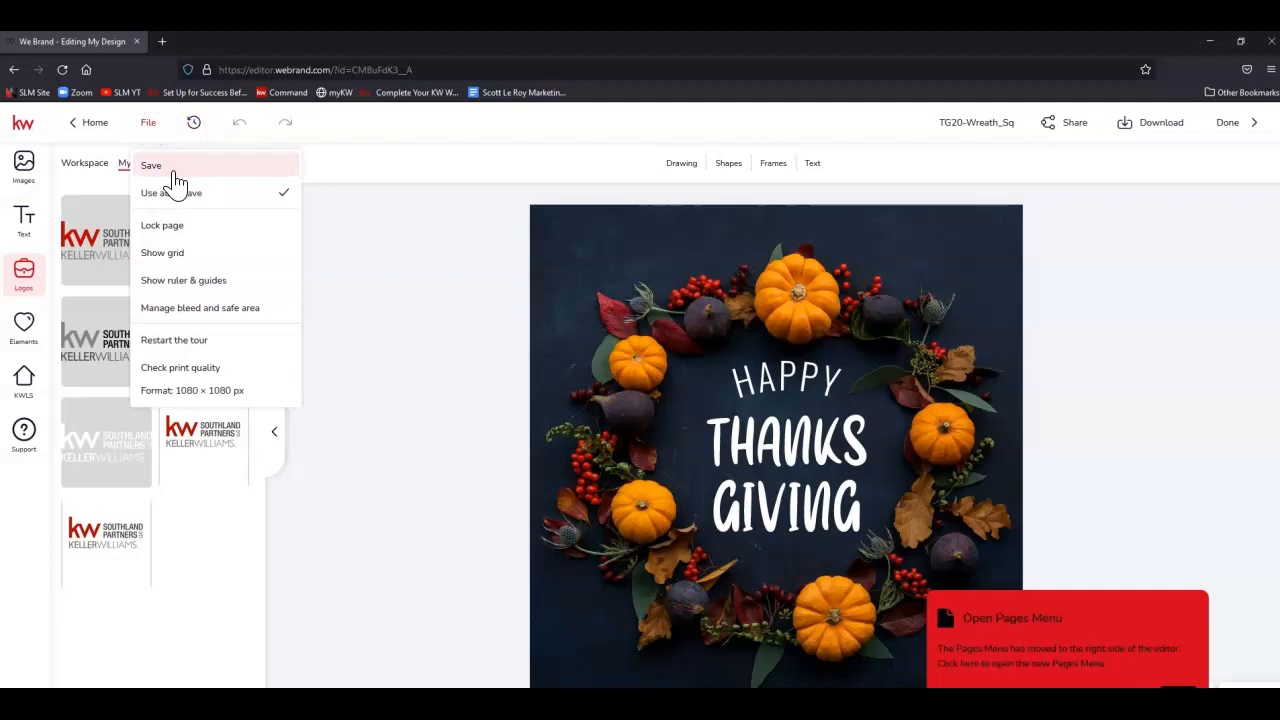
pyautogui.click(174, 170)
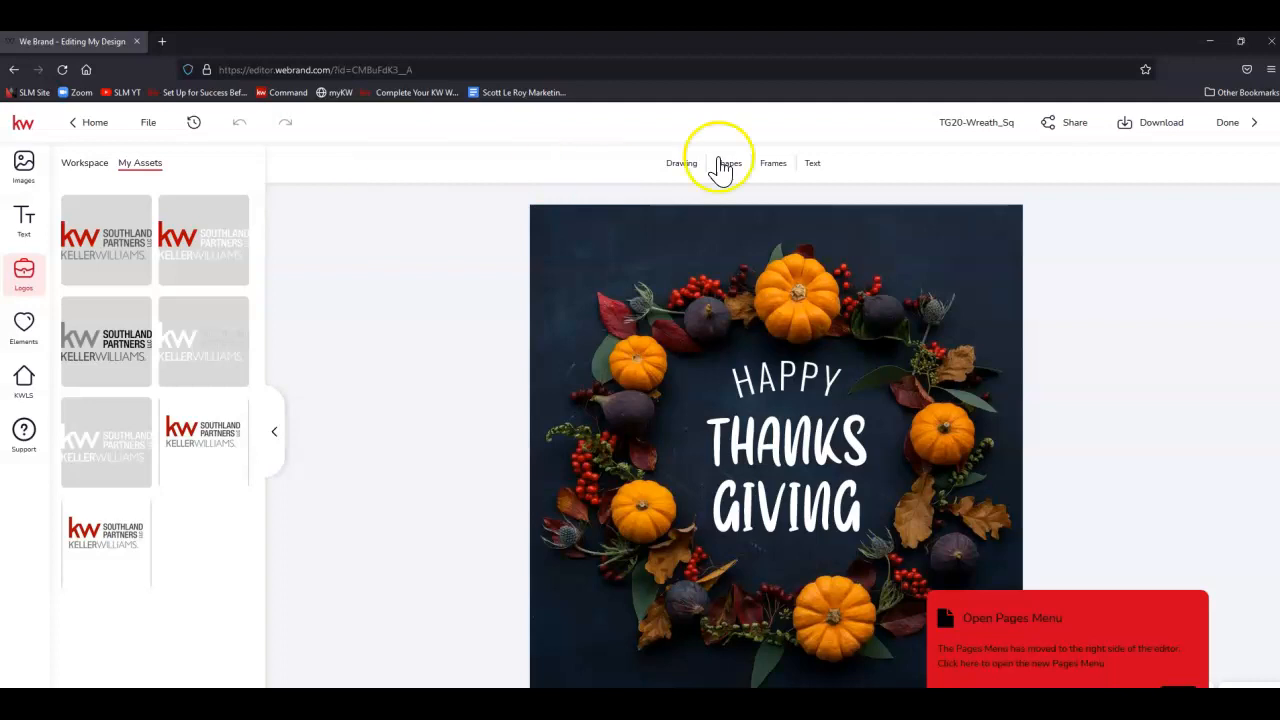
pyautogui.click(973, 122)
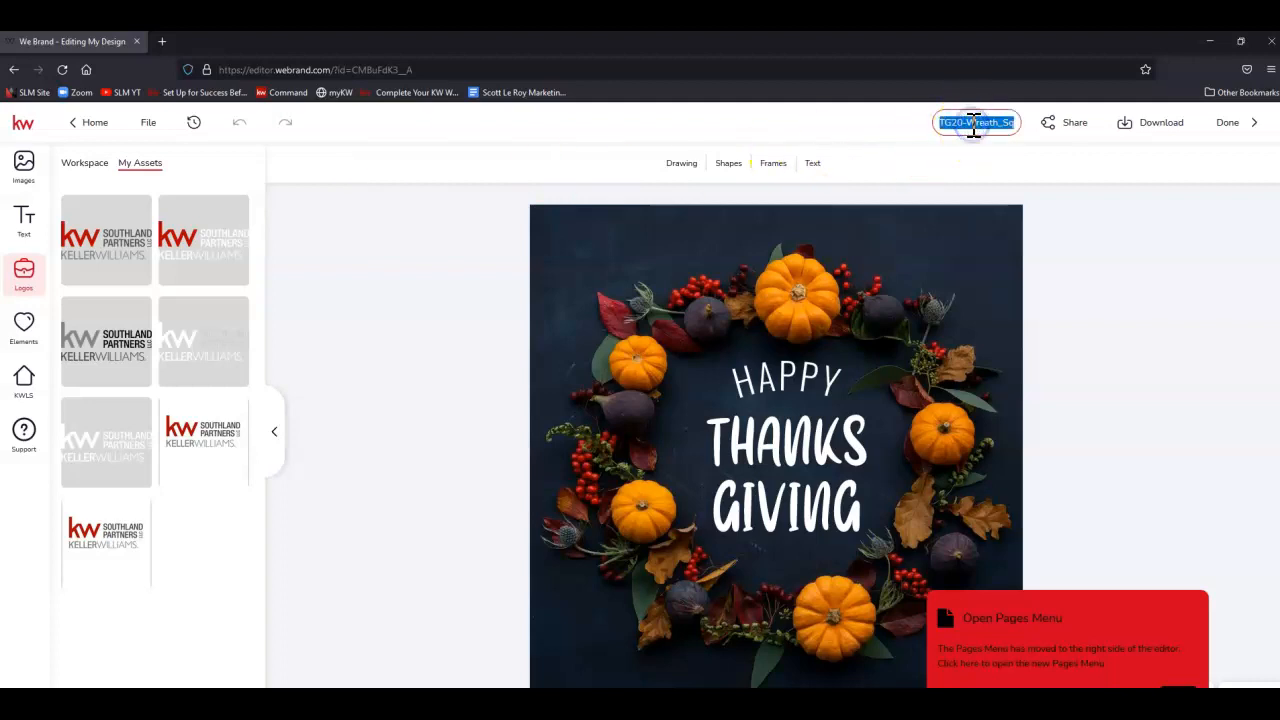
pyautogui.write('Happy Thanksgiving 2021')
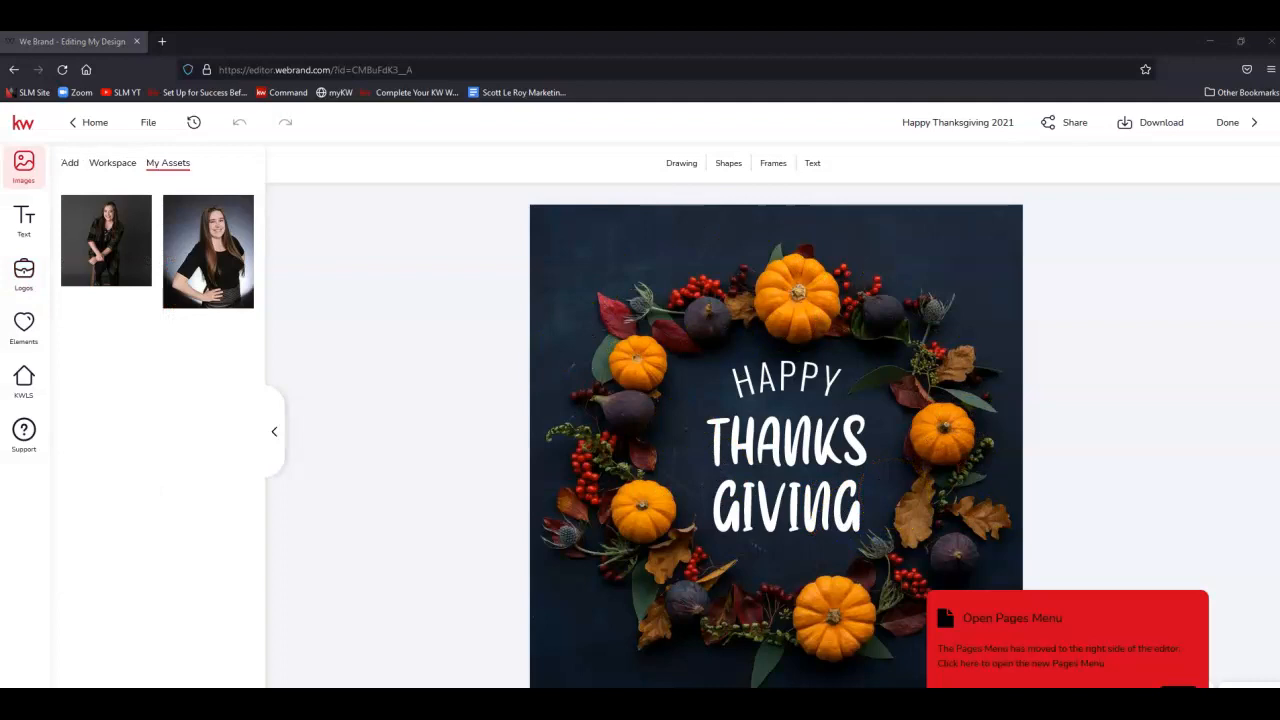
# - Download the design as a JPEG, then return to the Designs list
pyautogui.click(1174, 126)
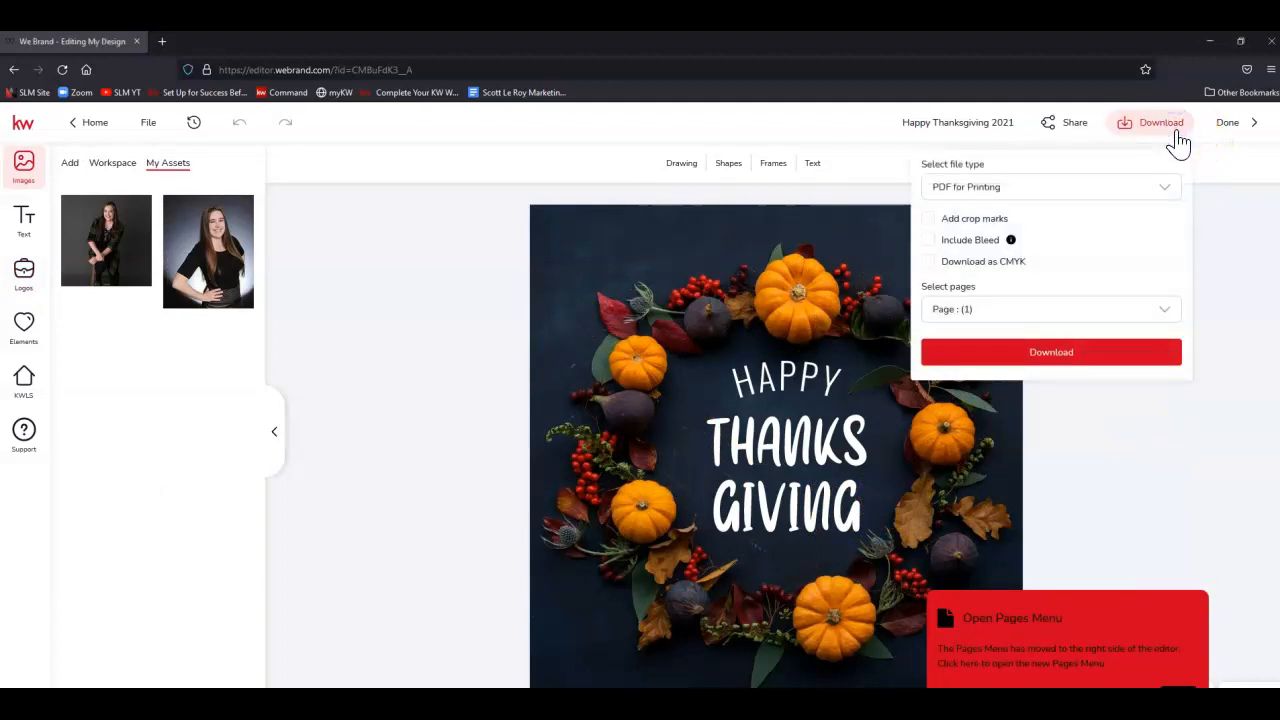
pyautogui.click(1057, 189)
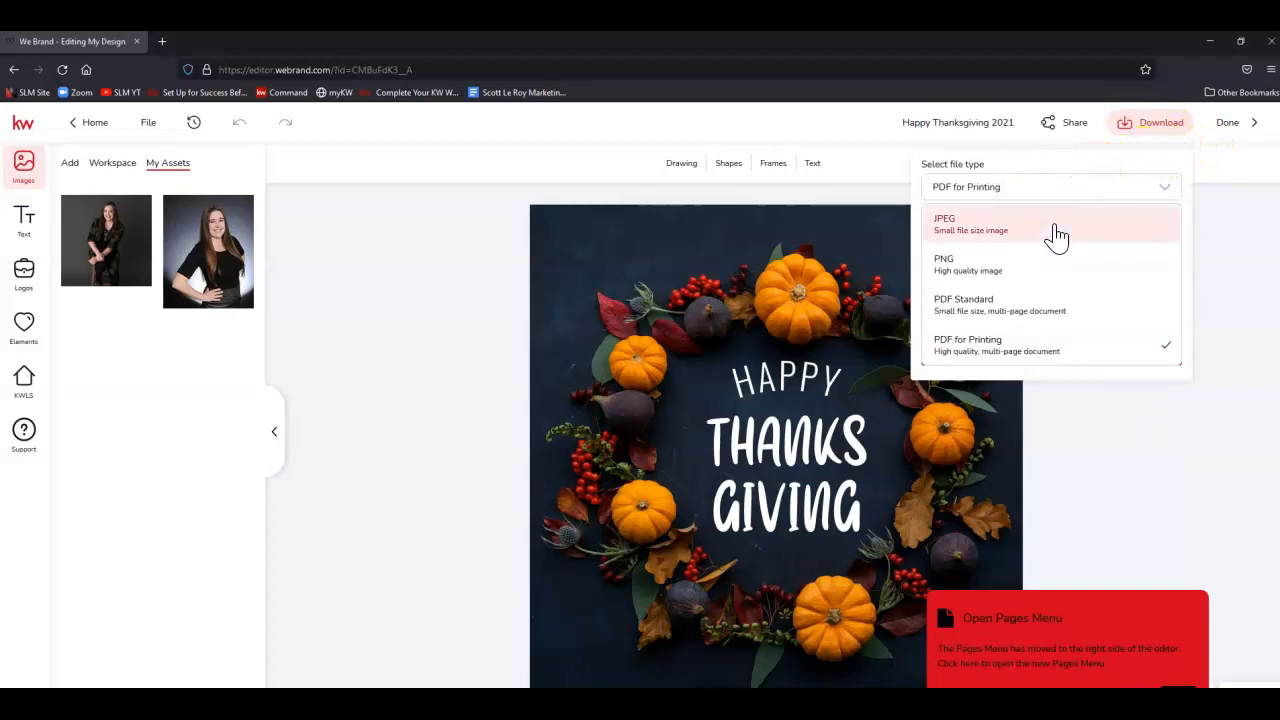
pyautogui.click(1057, 233)
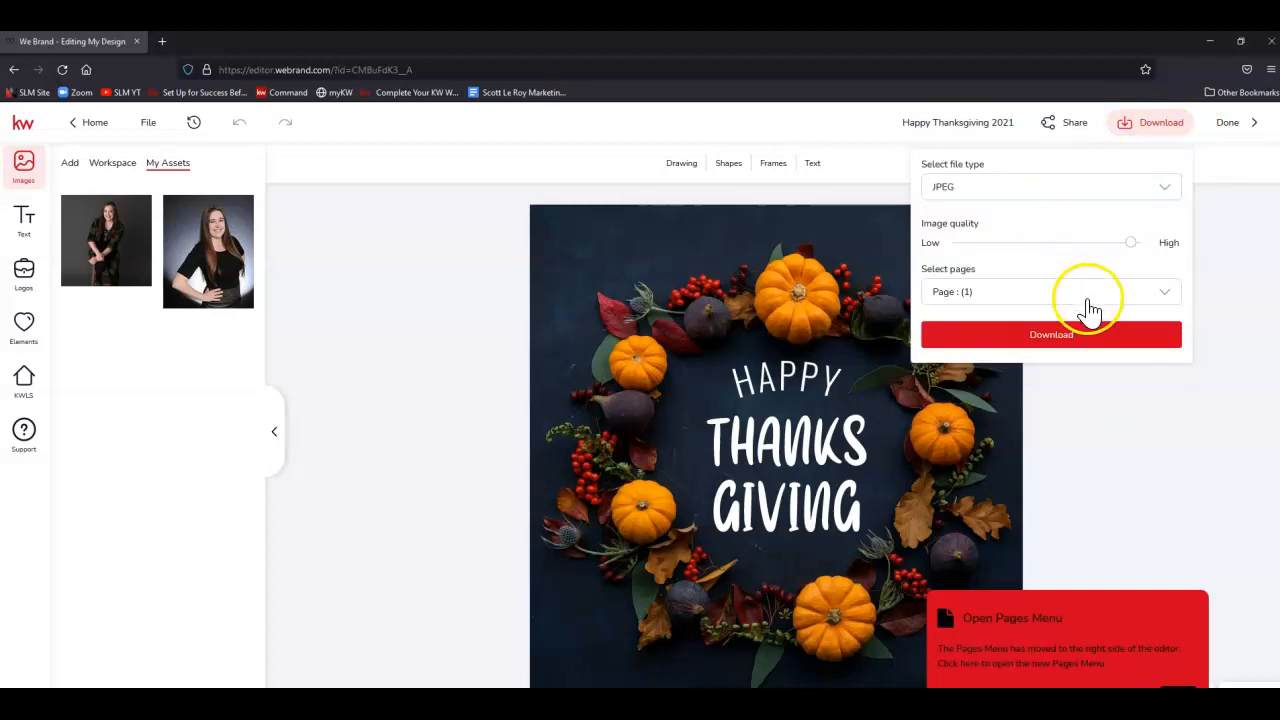
pyautogui.click(1105, 340)
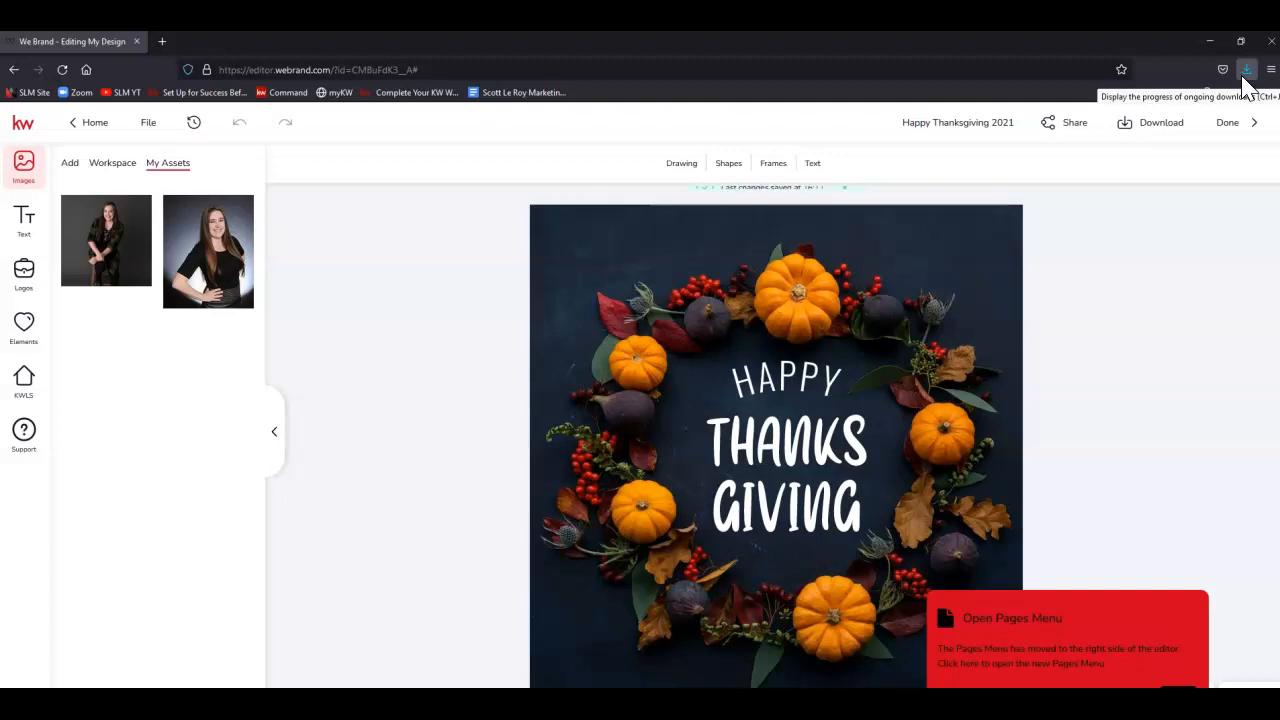
pyautogui.click(1229, 130)
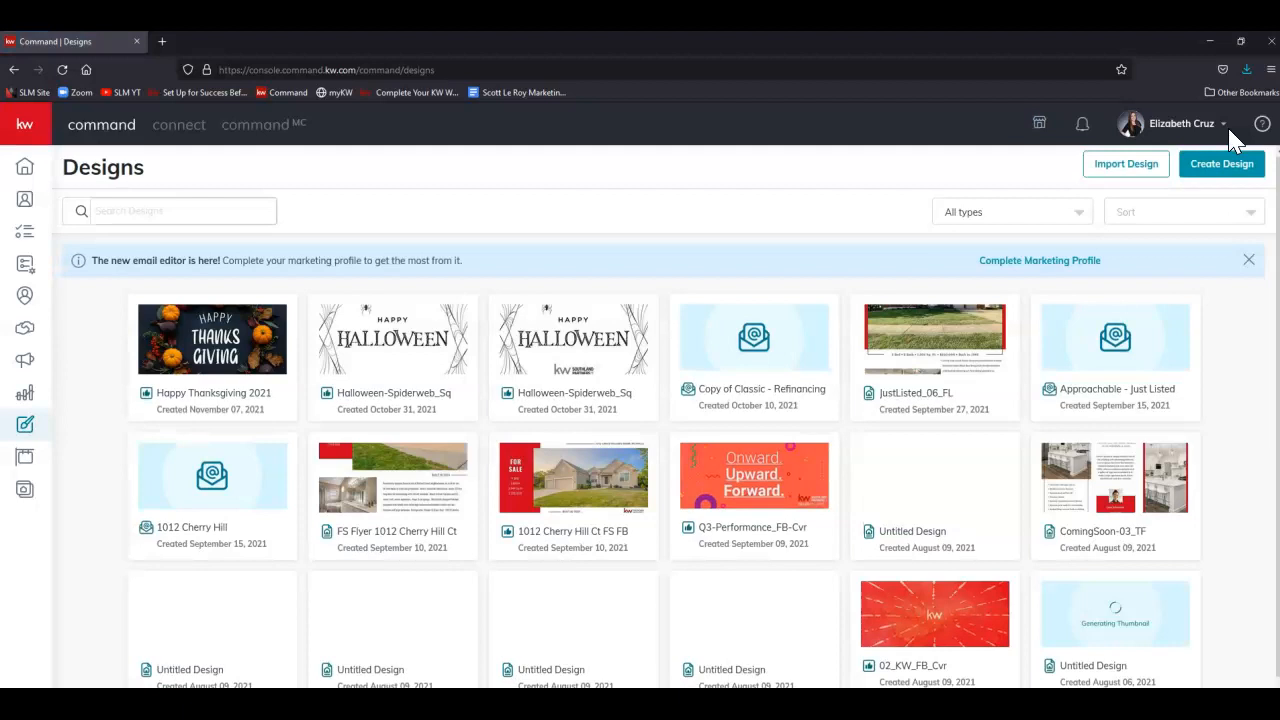
# - Start a new Email design using the Approachable - Newsletter A template
pyautogui.click(1214, 168)
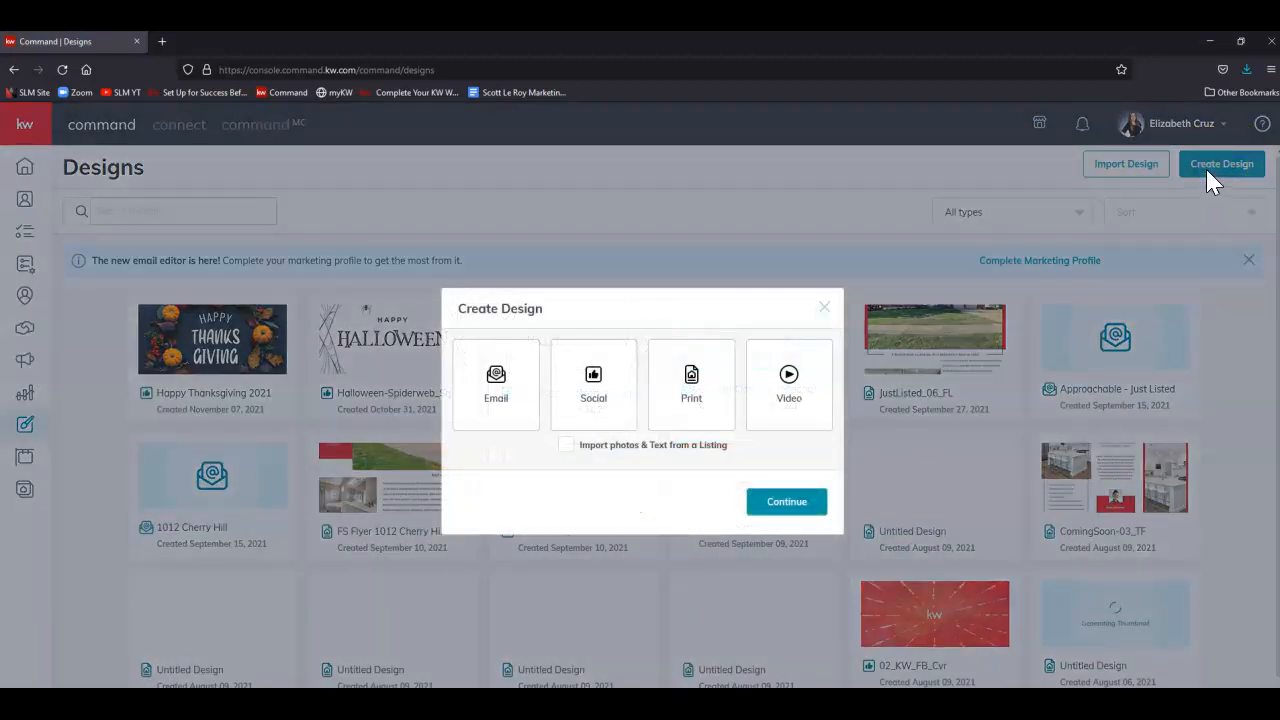
pyautogui.click(527, 401)
pyautogui.click(814, 512)
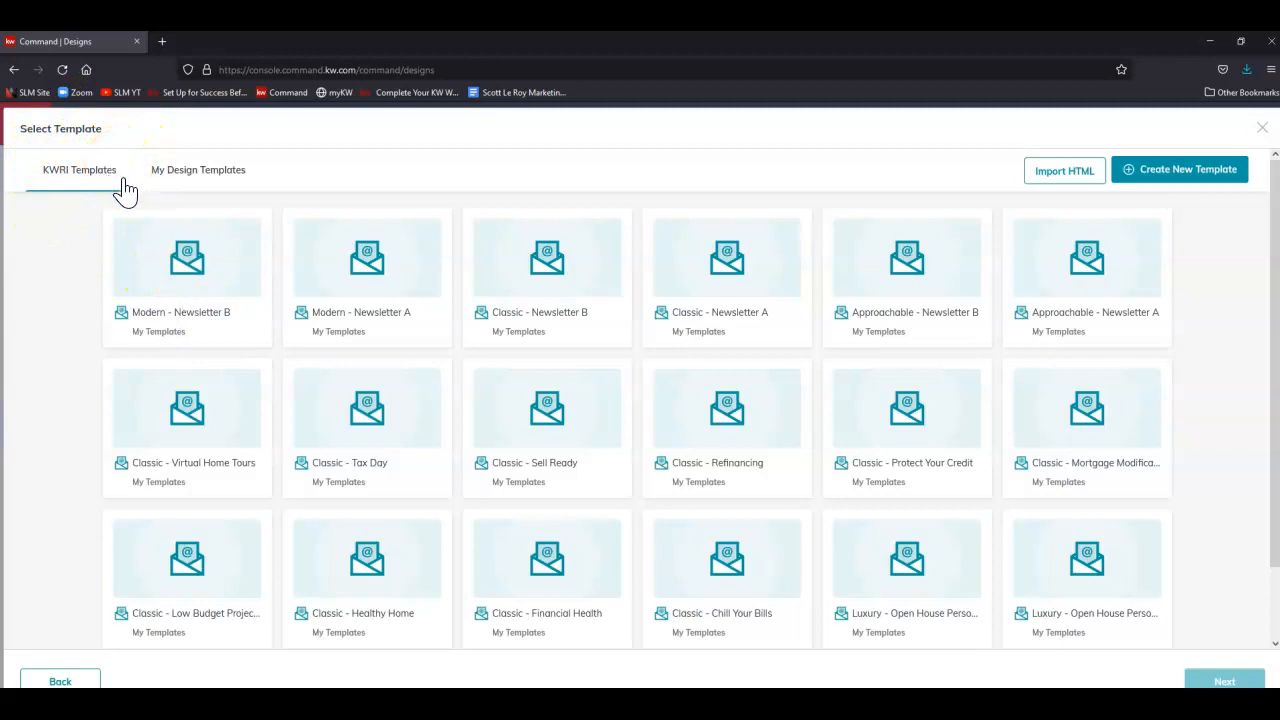
pyautogui.scroll(-2, 846, 509)
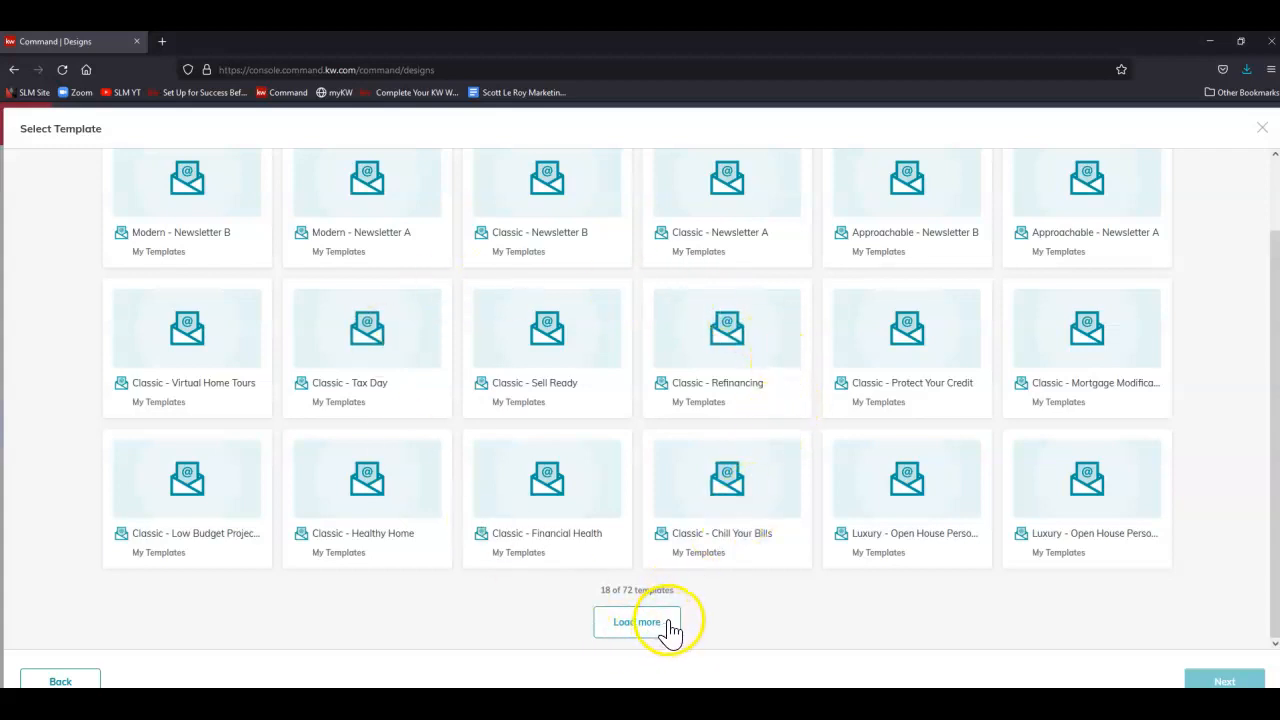
pyautogui.click(1103, 208)
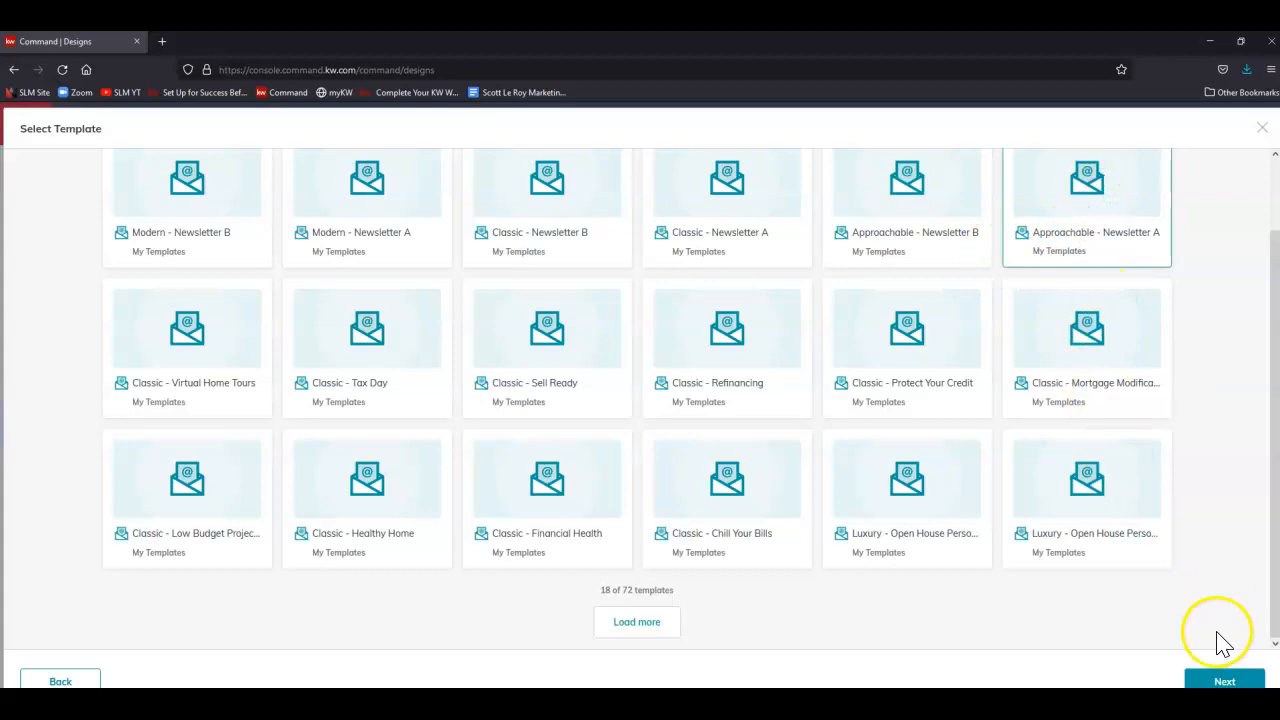
pyautogui.click(1225, 681)
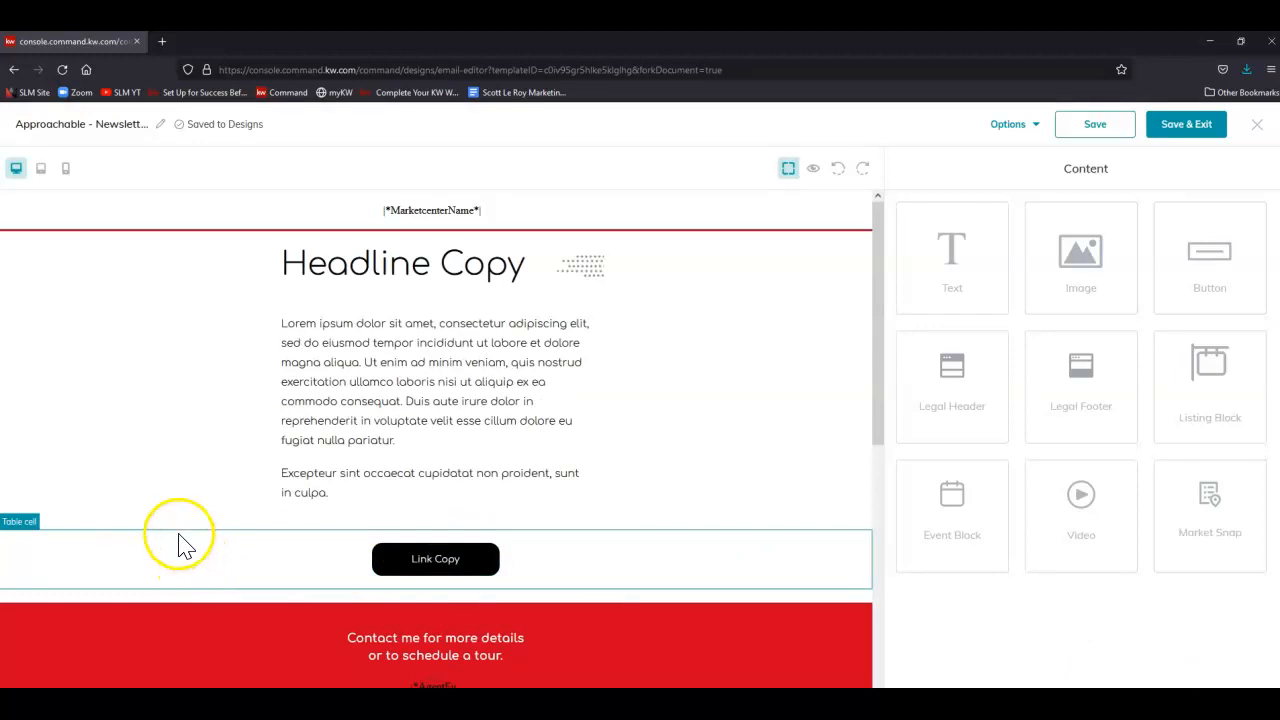
# - Retitle the email 'Happy Thanksgiving 2021', delete the dotted graphic, and select the headline
pyautogui.tripleClick(115, 138)
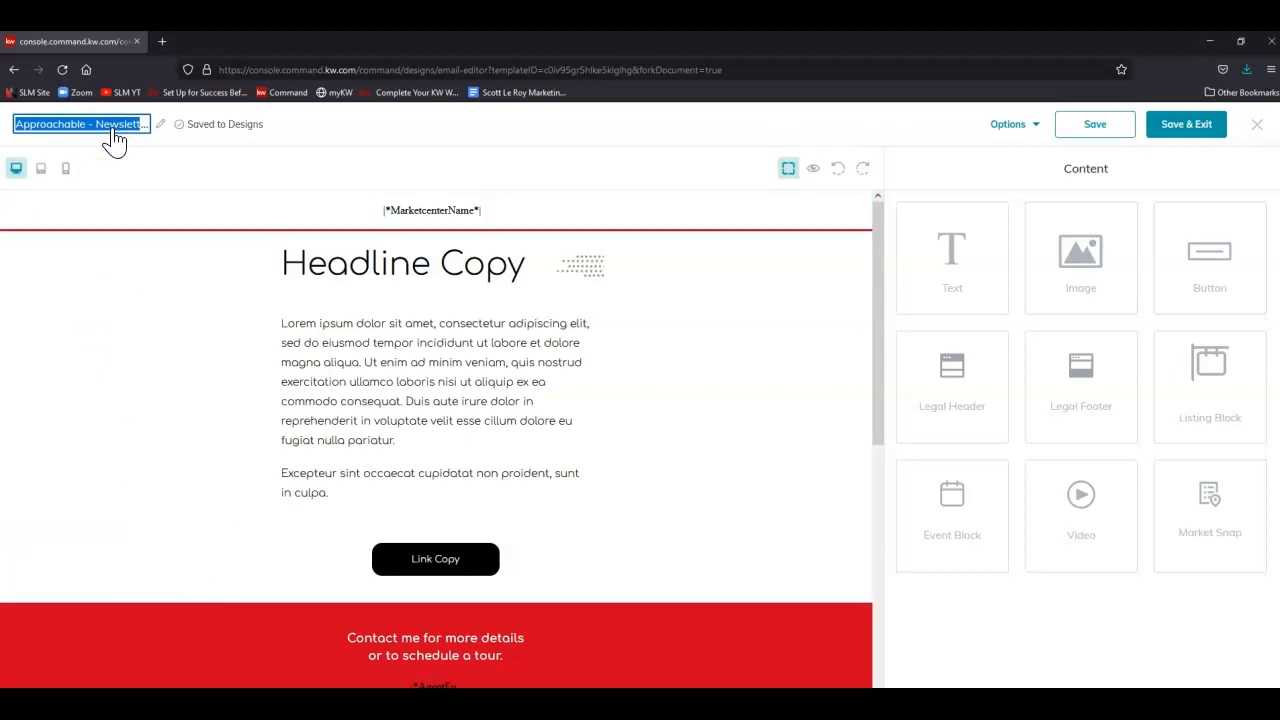
pyautogui.write('Happy Thanksgiving 2021')
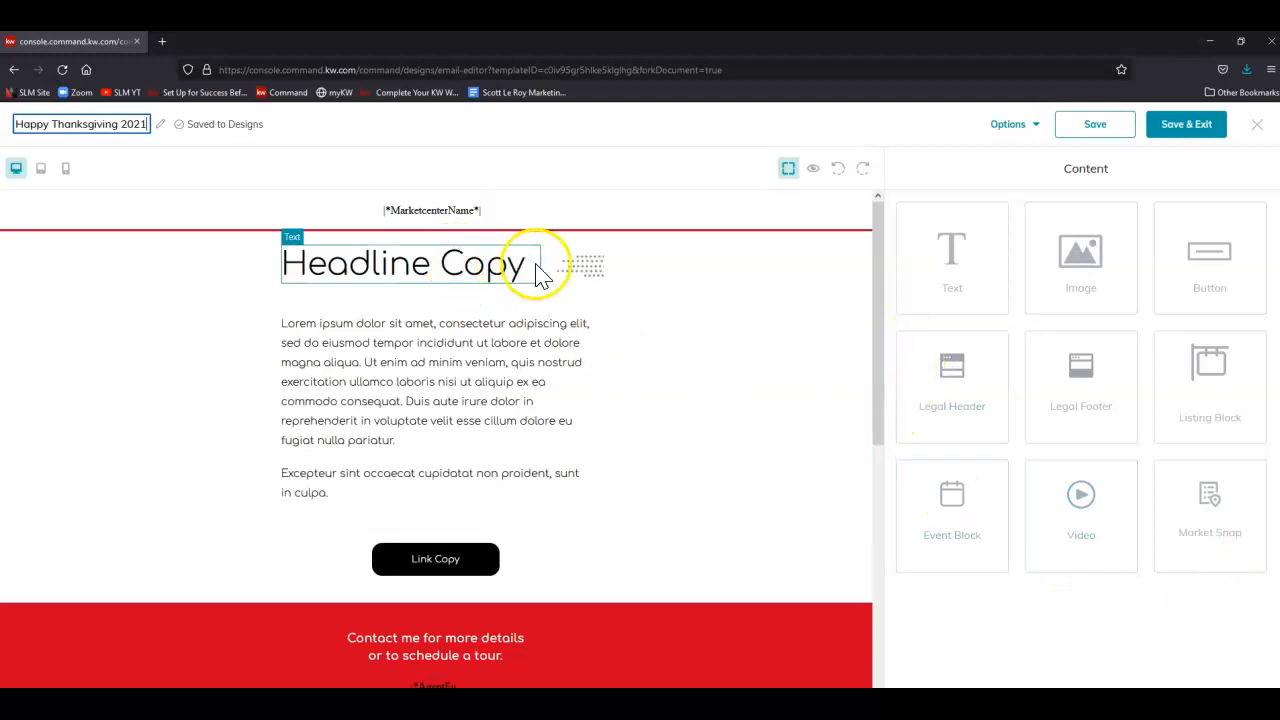
pyautogui.click(580, 272)
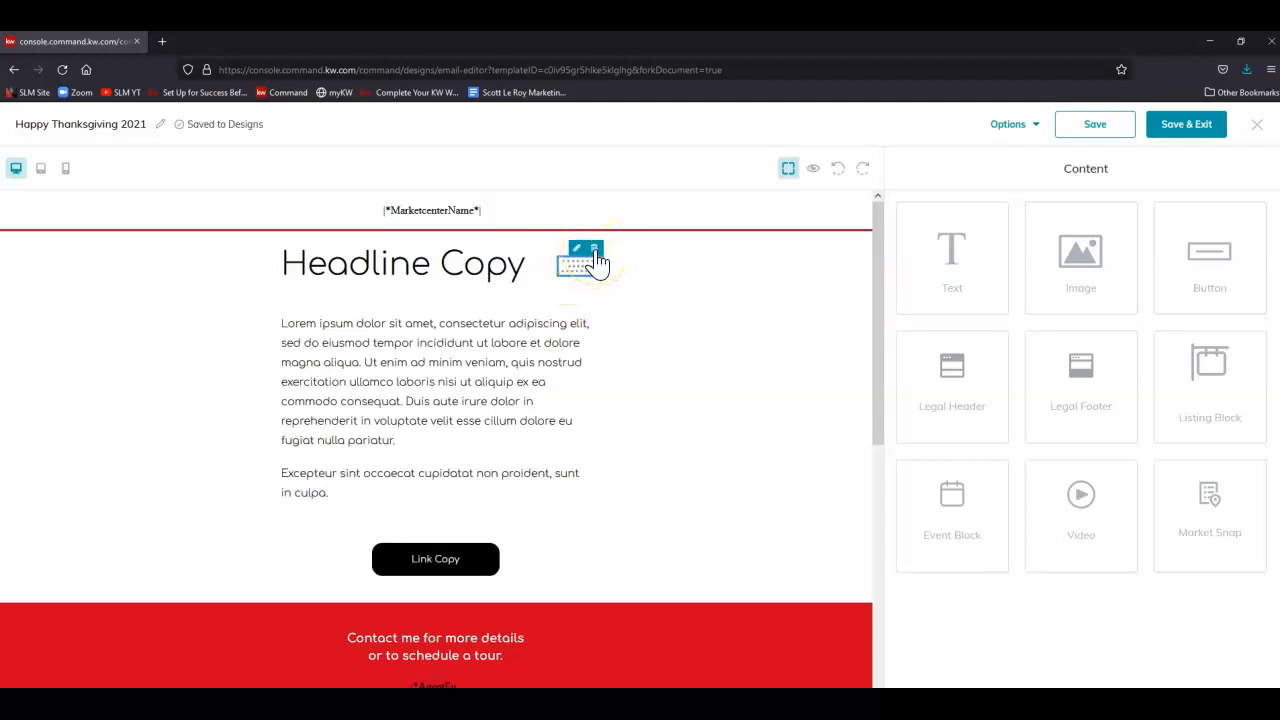
pyautogui.click(595, 250)
pyautogui.click(472, 265)
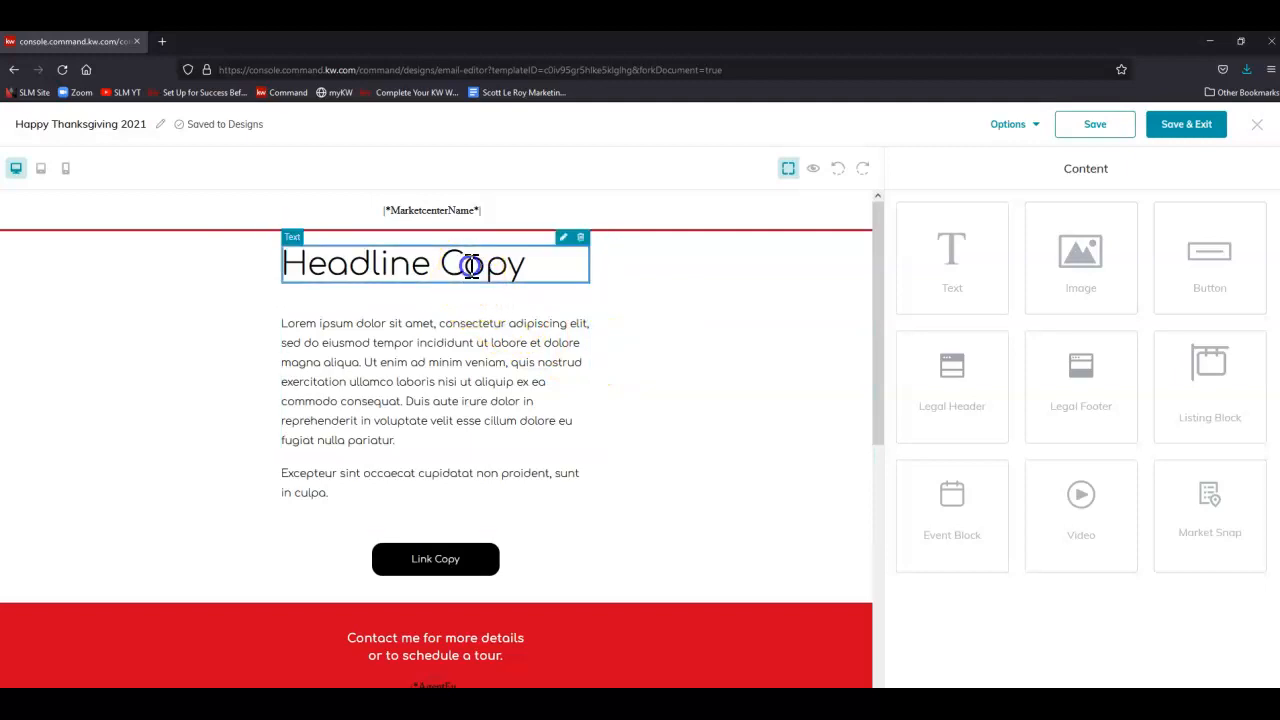
# - Replace the Headline Copy placeholder with a centred 'Happy Thanksgiving!' headline
pyautogui.click(563, 242)
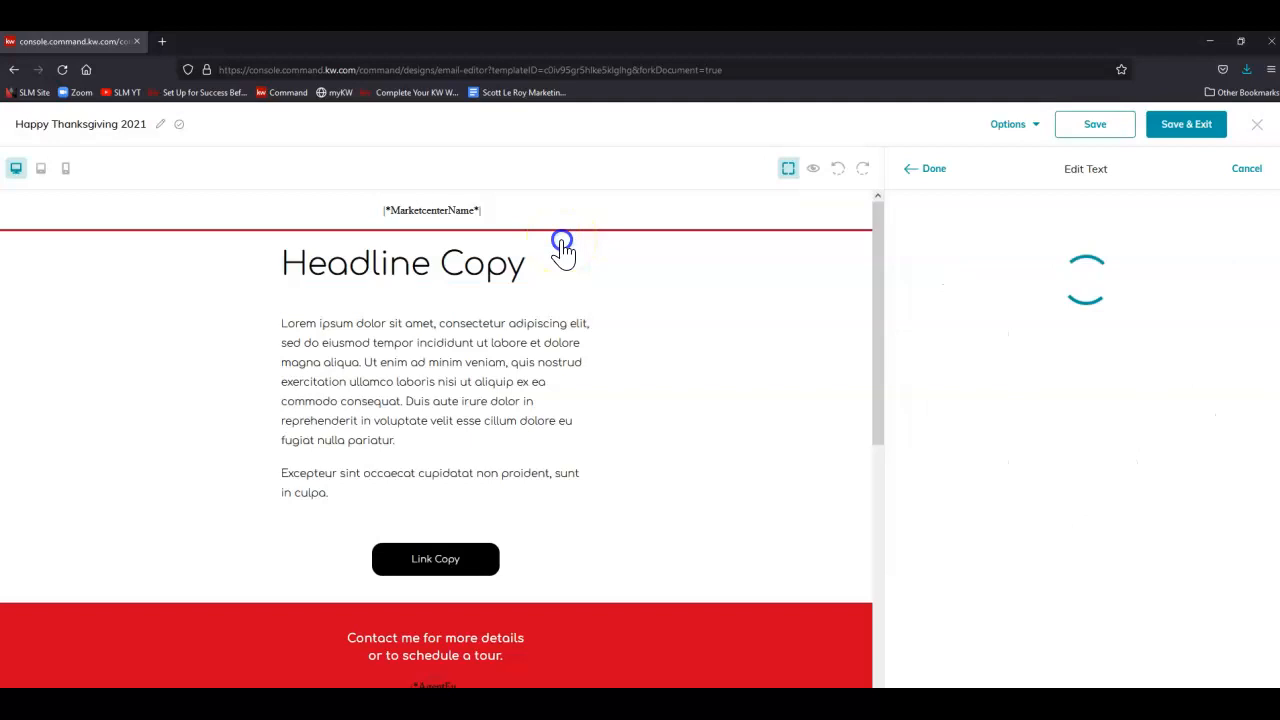
pyautogui.hotkey('ctrl', 'a')
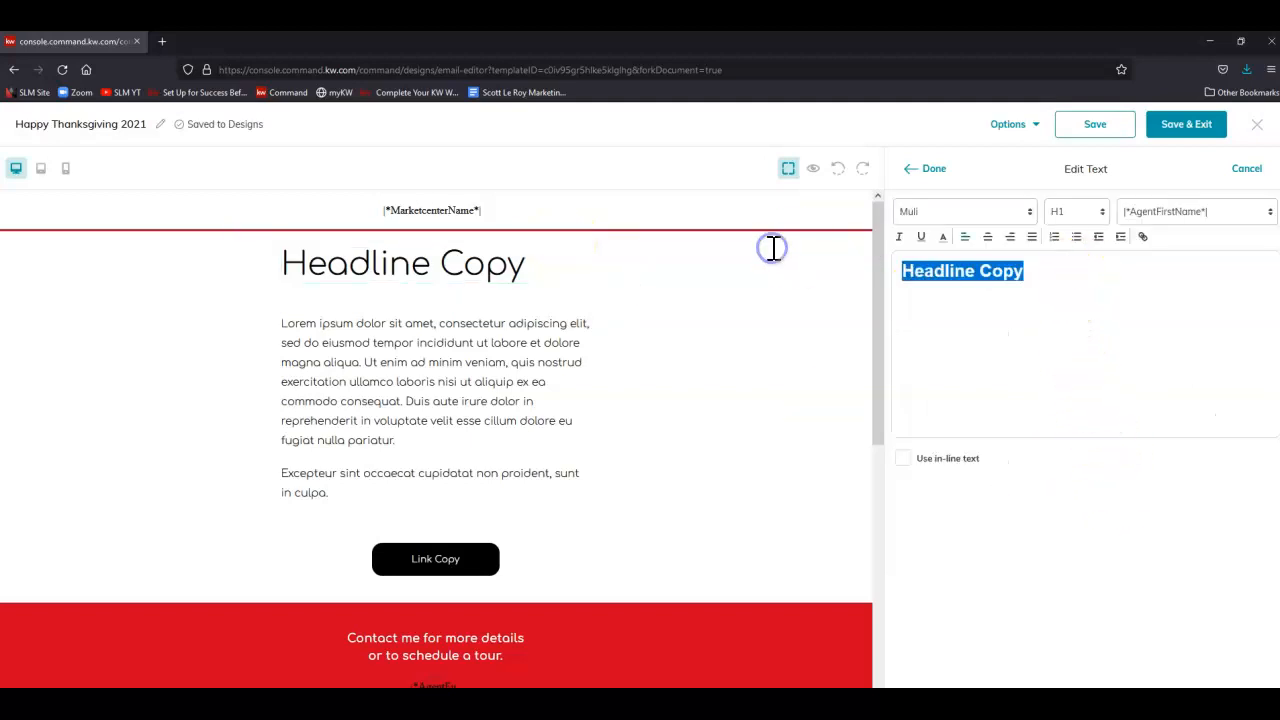
pyautogui.write('Happy Thanksgiving!')
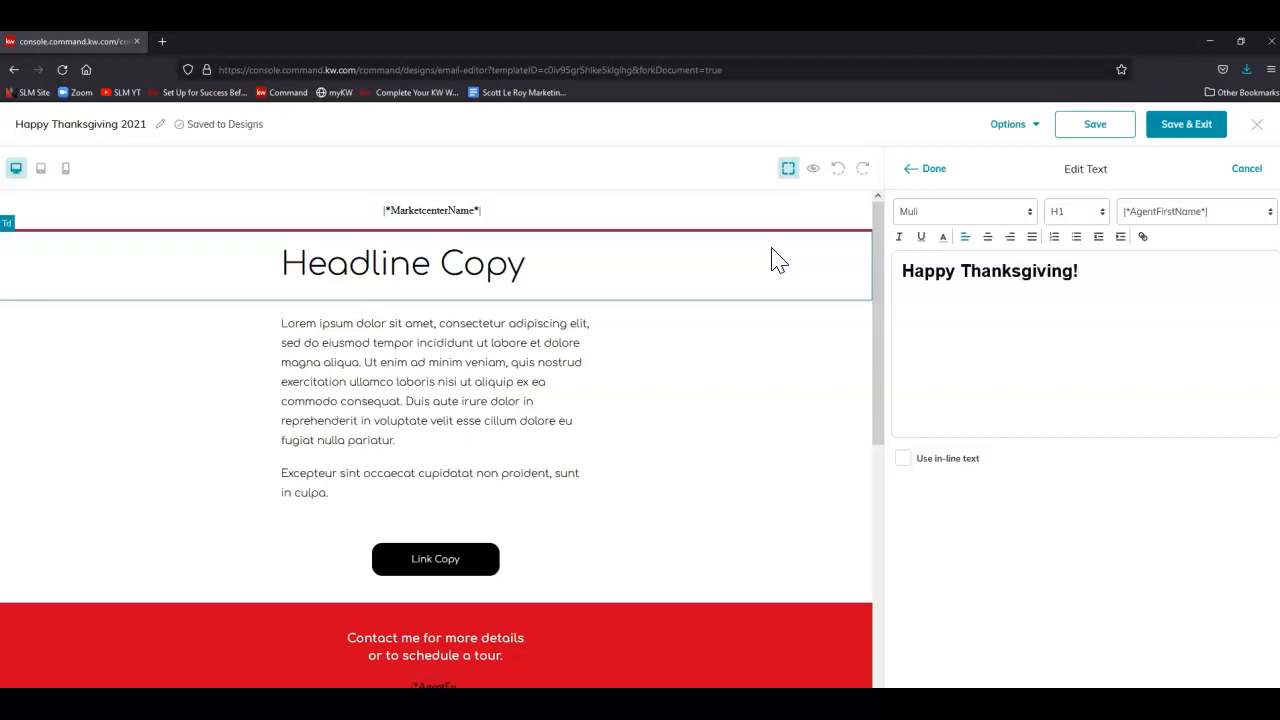
pyautogui.click(987, 238)
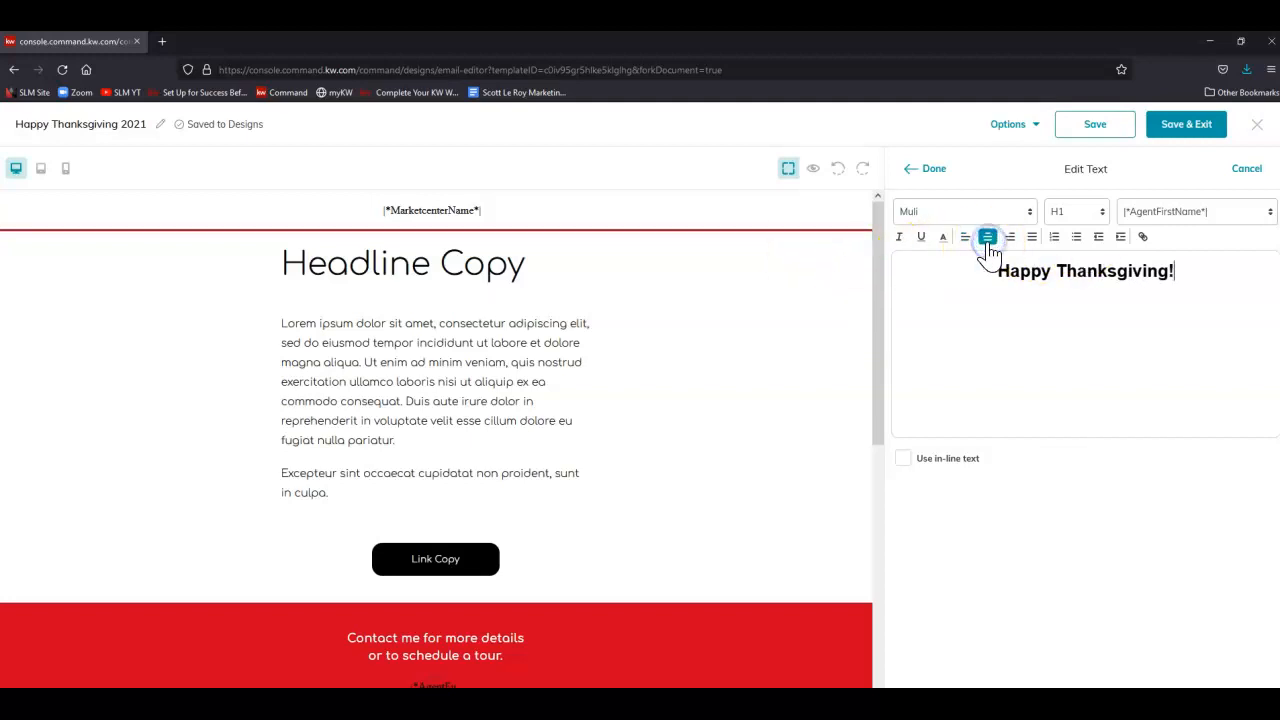
pyautogui.click(944, 169)
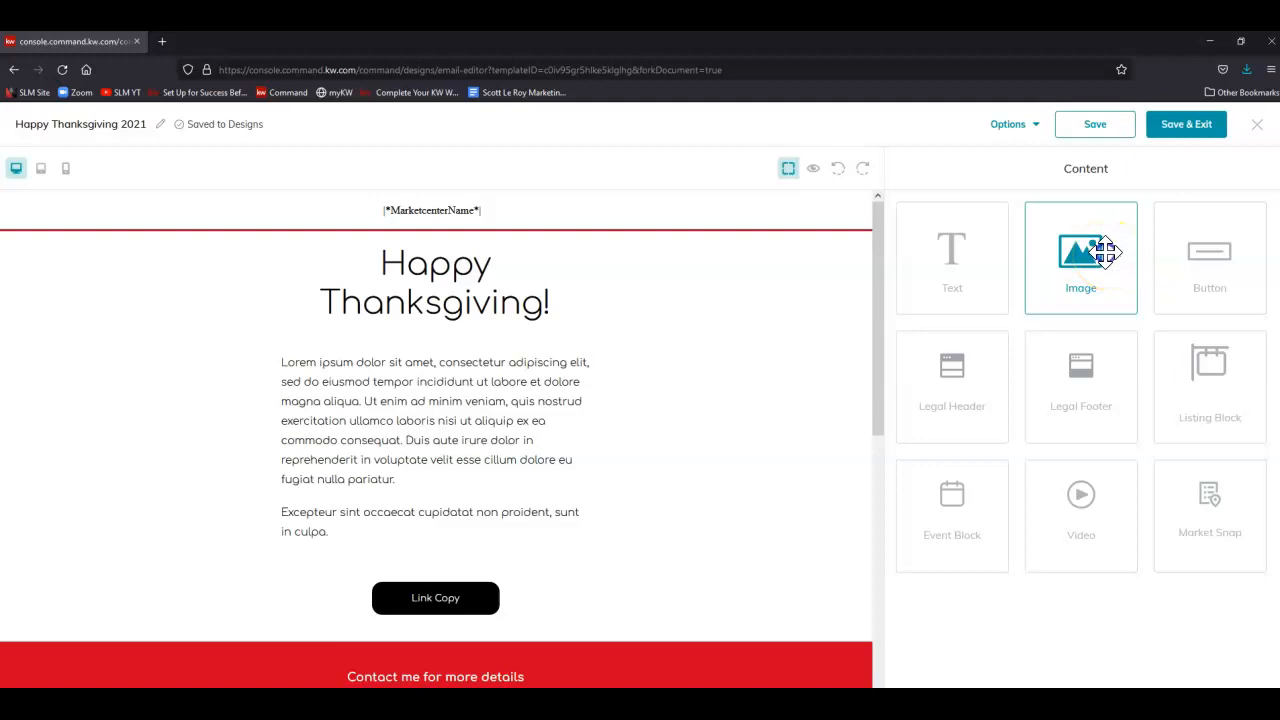
# - Place an image block beneath the headline and bring up the Add Images upload area
pyautogui.moveTo(1104, 252); pyautogui.dragTo(642, 332)
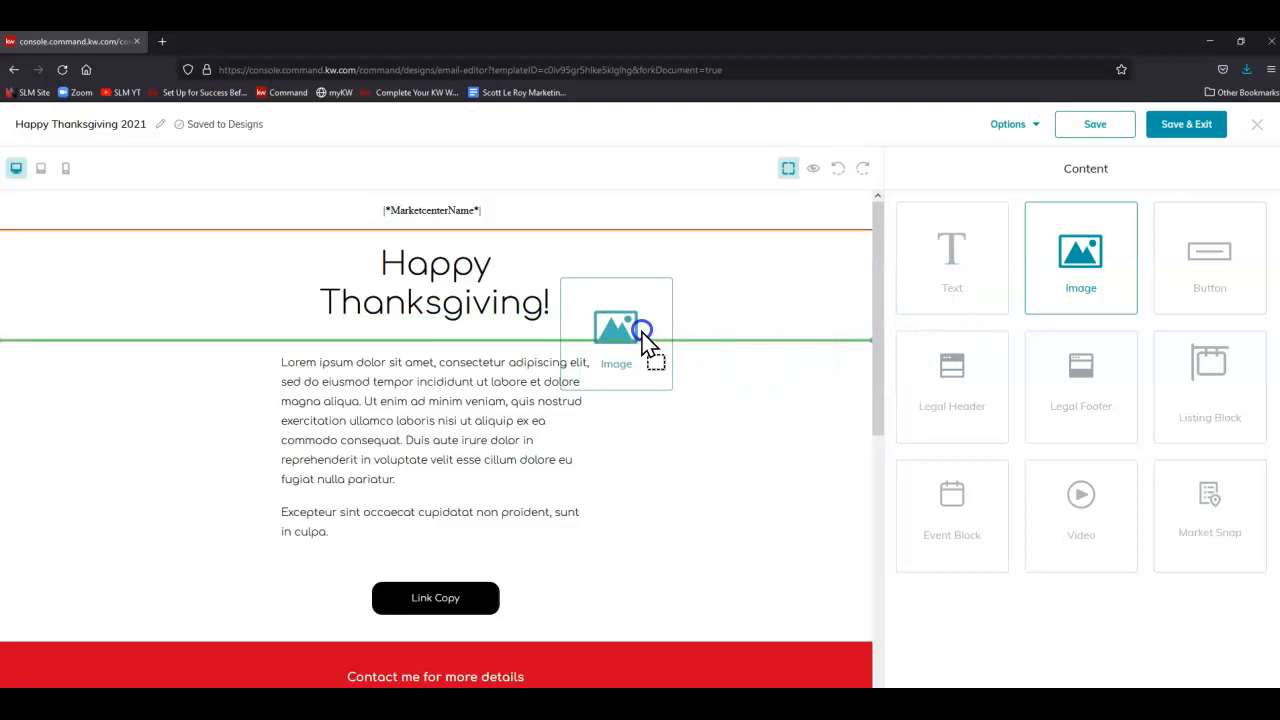
pyautogui.moveTo(645, 345); pyautogui.dragTo(640, 329)
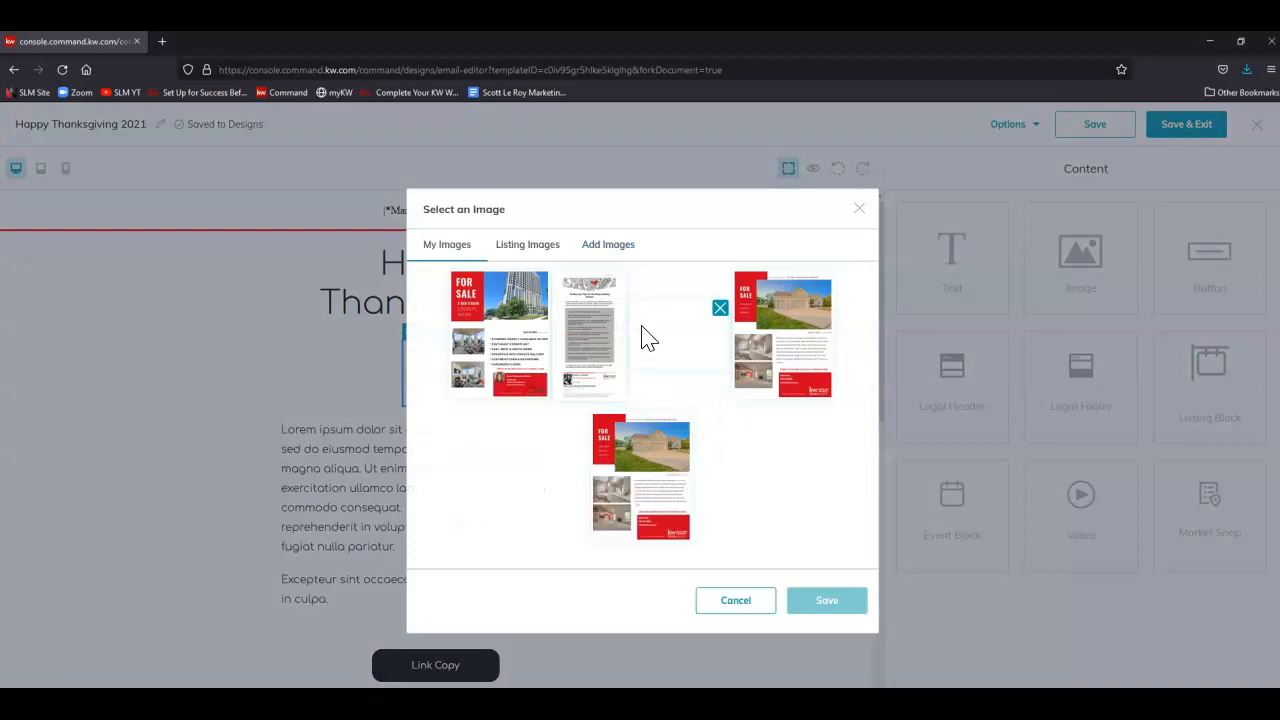
pyautogui.click(640, 337)
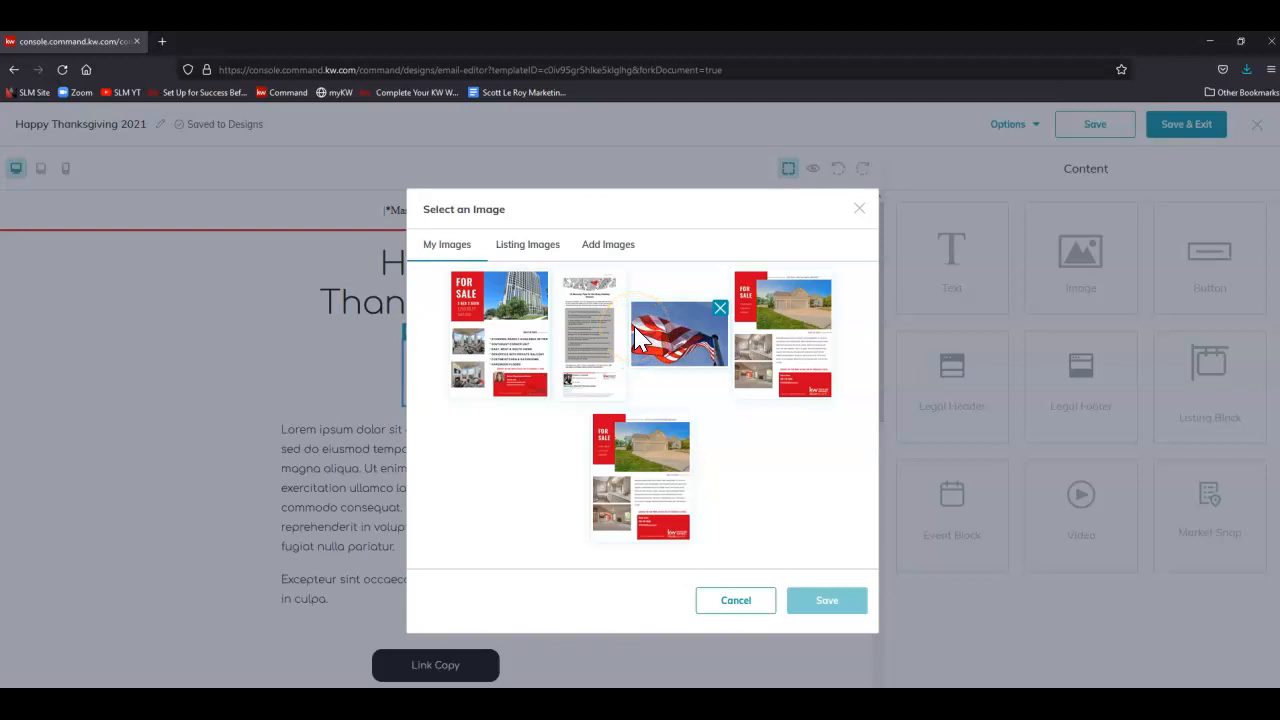
pyautogui.click(607, 250)
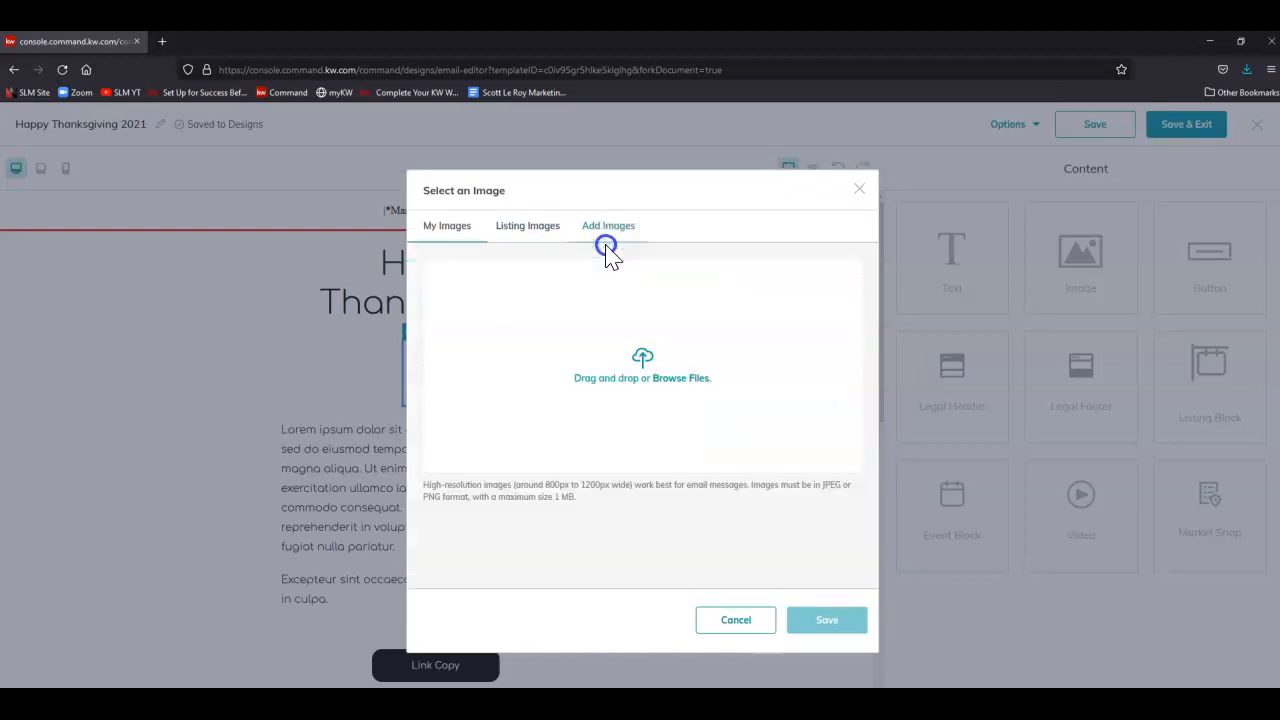
# - Upload the 'Happy Thanksgiving 2021' picture from the Downloads folder
pyautogui.click(693, 385)
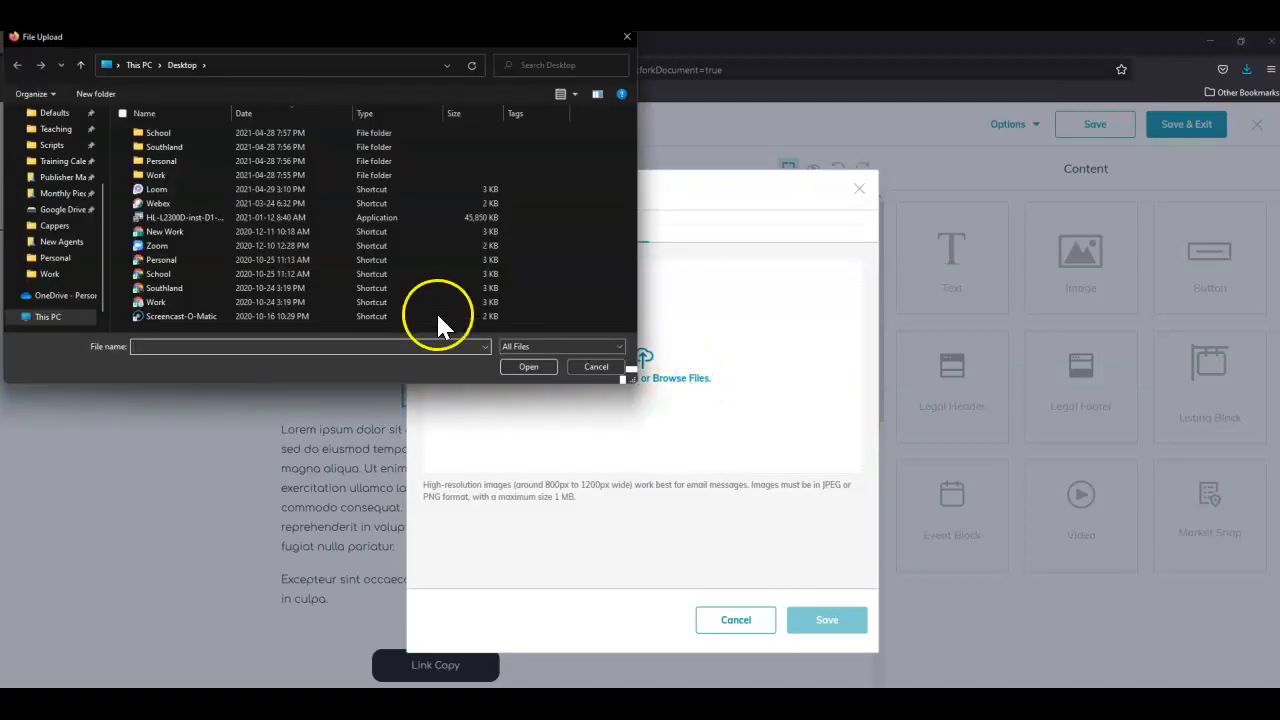
pyautogui.scroll(3, 63, 217)
pyautogui.click(58, 150)
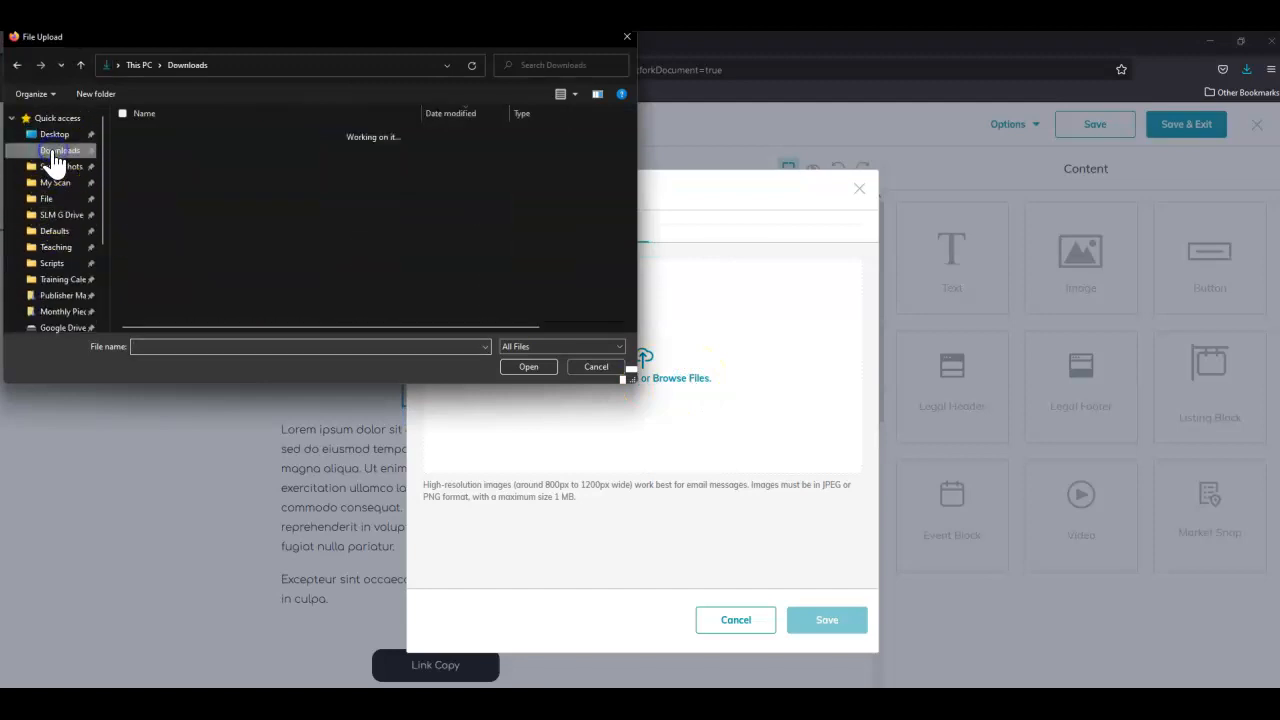
pyautogui.doubleClick(246, 151)
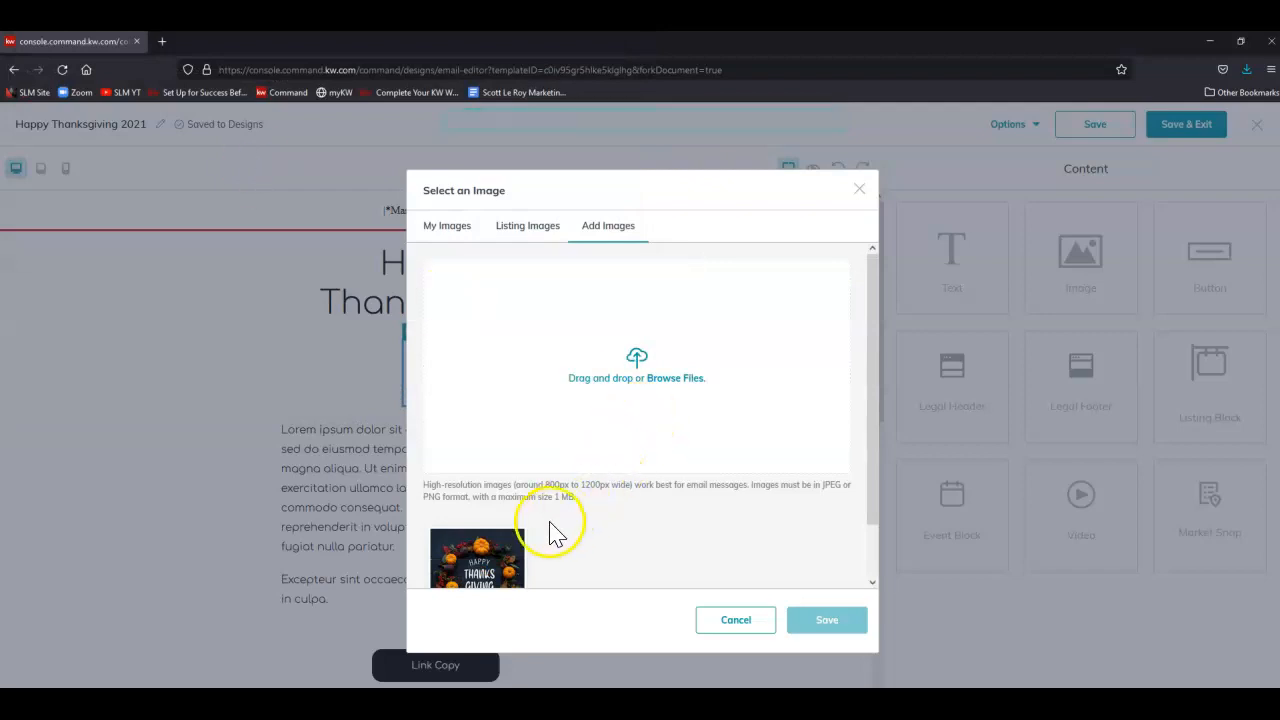
# - Insert the uploaded pumpkin-wreath Thanksgiving image into the email's new image block
pyautogui.click(503, 555)
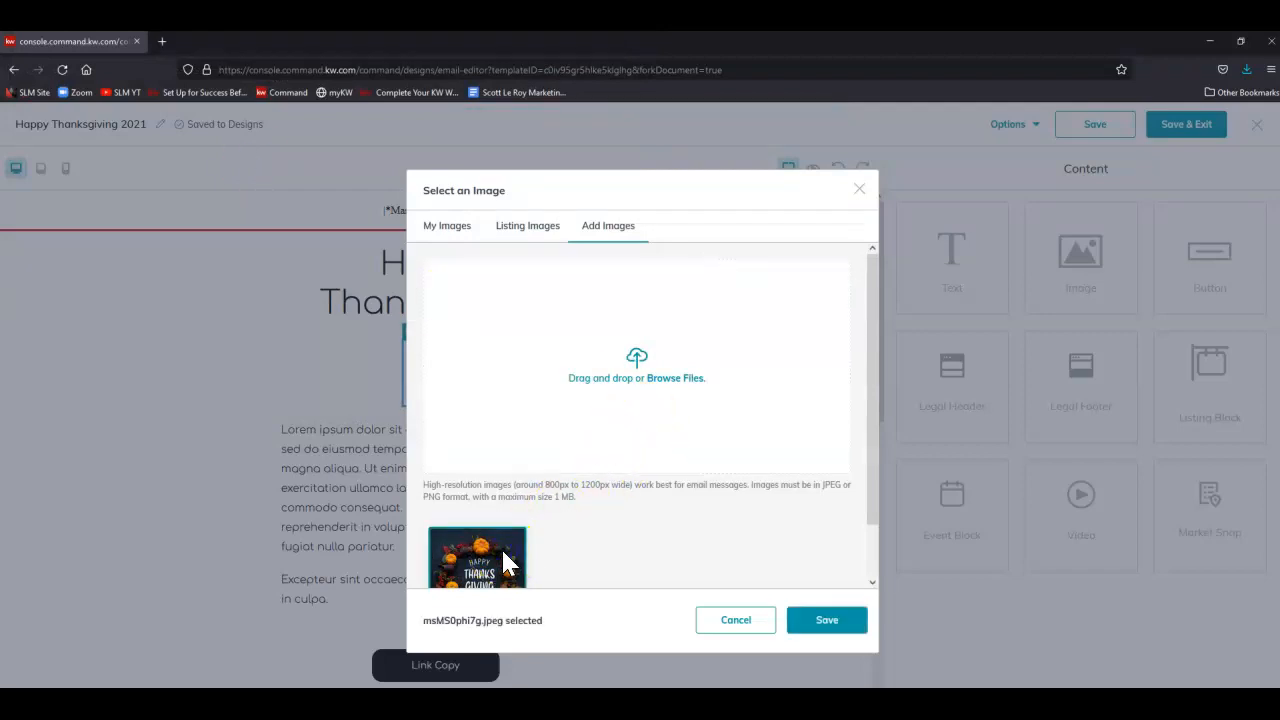
pyautogui.click(849, 637)
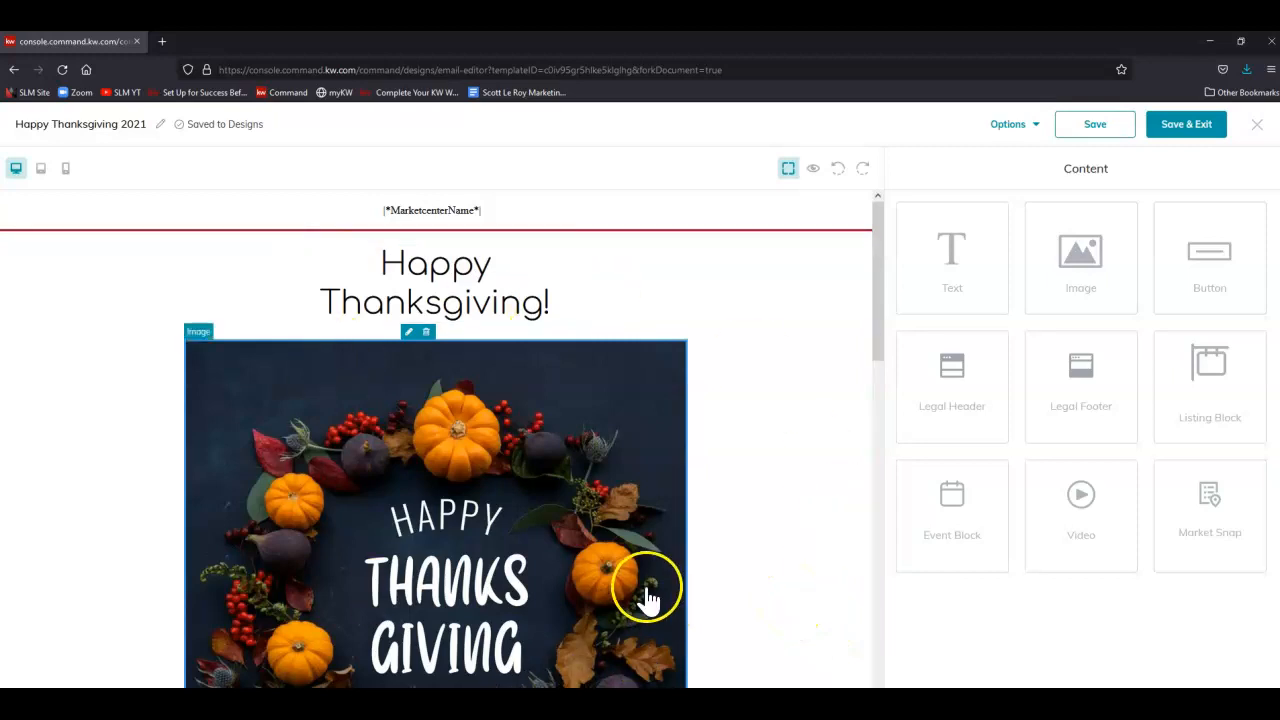
pyautogui.scroll(-5, 660, 578)
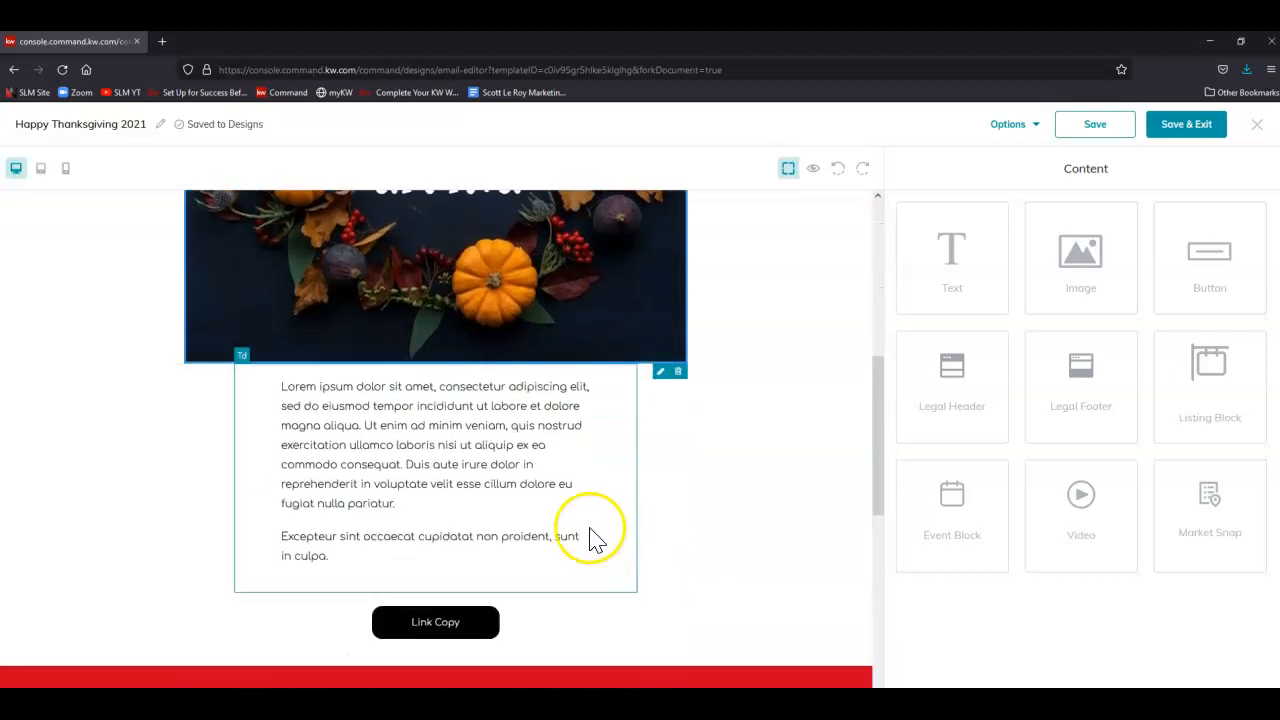
# - Change the first Lorem ipsum paragraph to 'Hope your Thanksgiving is full of family, food and fun!'
pyautogui.click(530, 437)
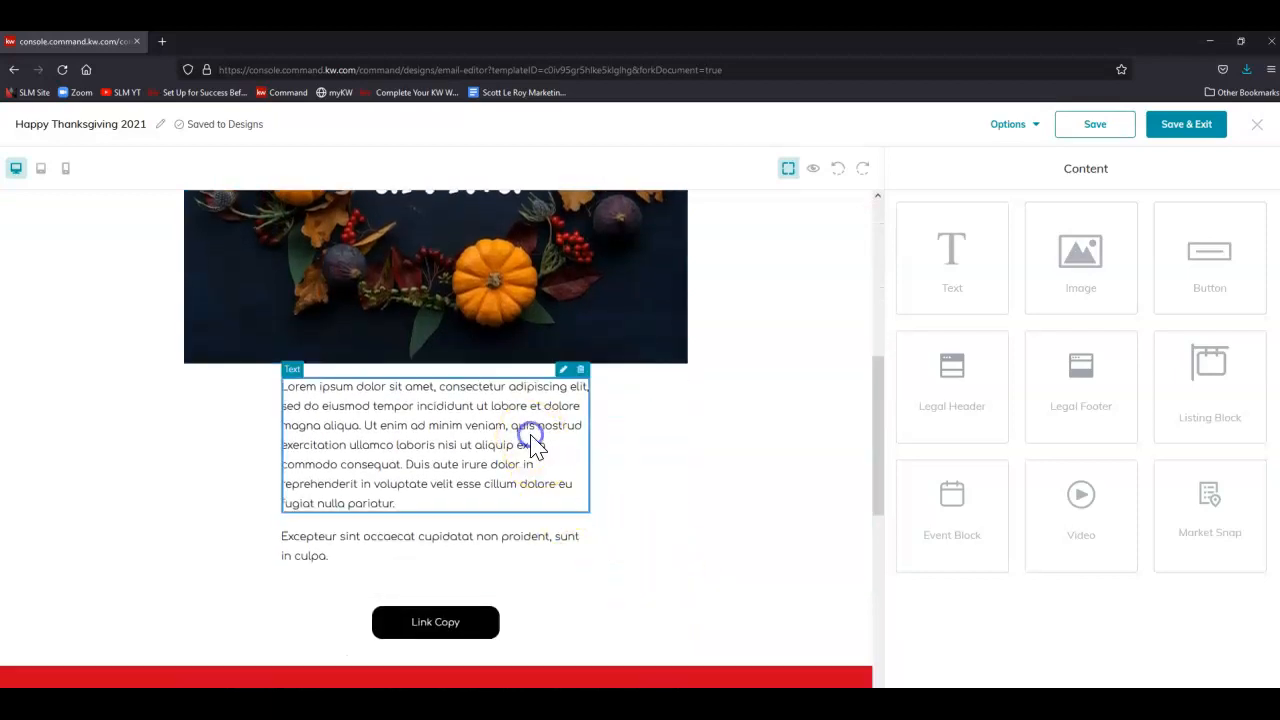
pyautogui.click(564, 372)
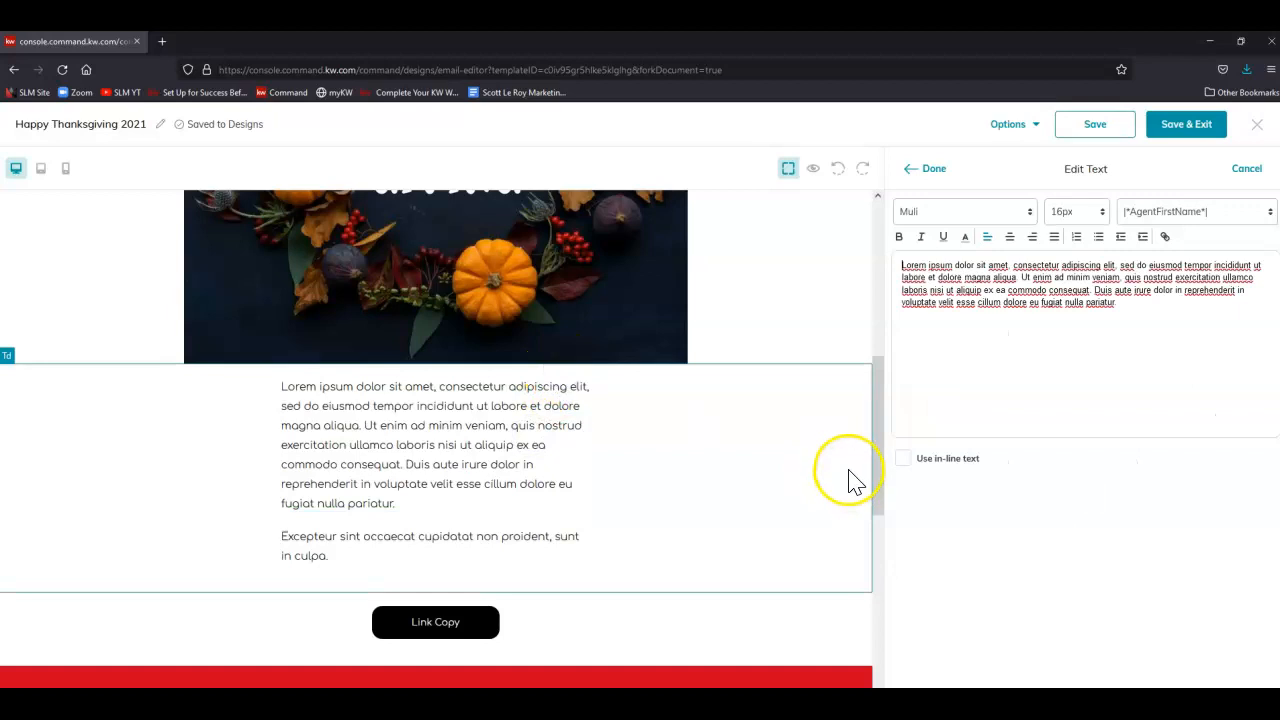
pyautogui.hotkey('ctrl', 'a')
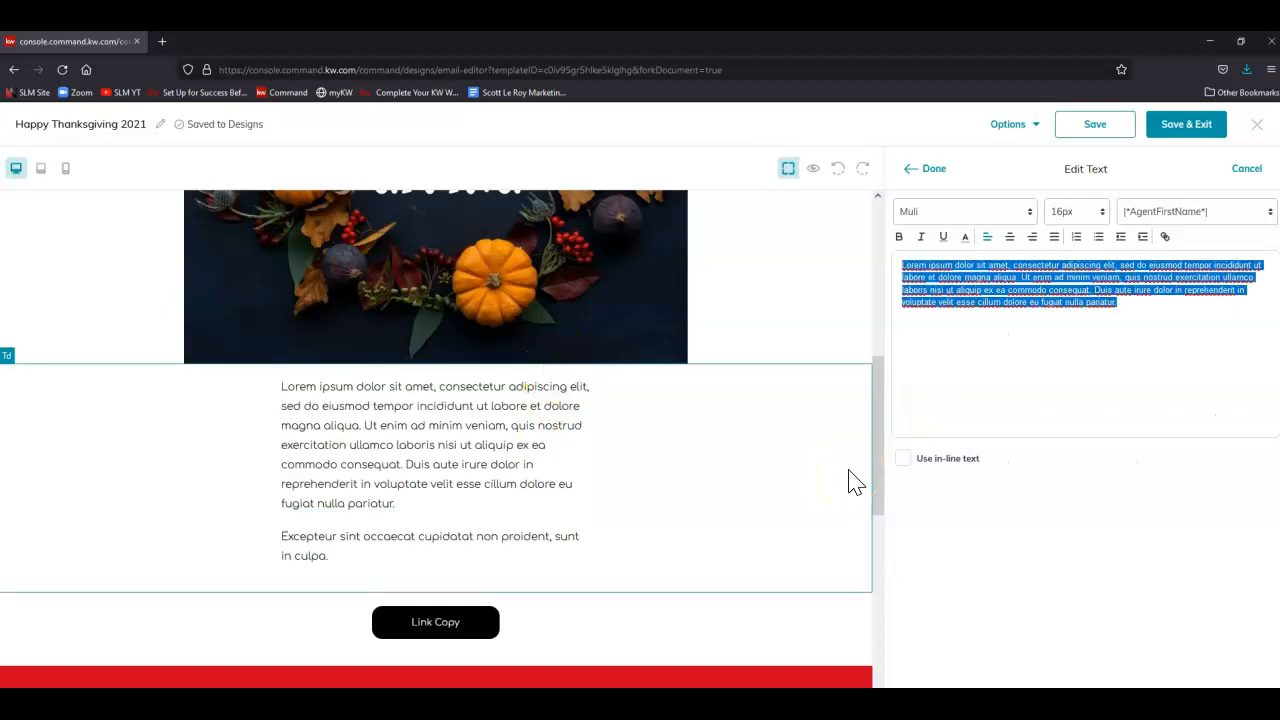
pyautogui.write('H')
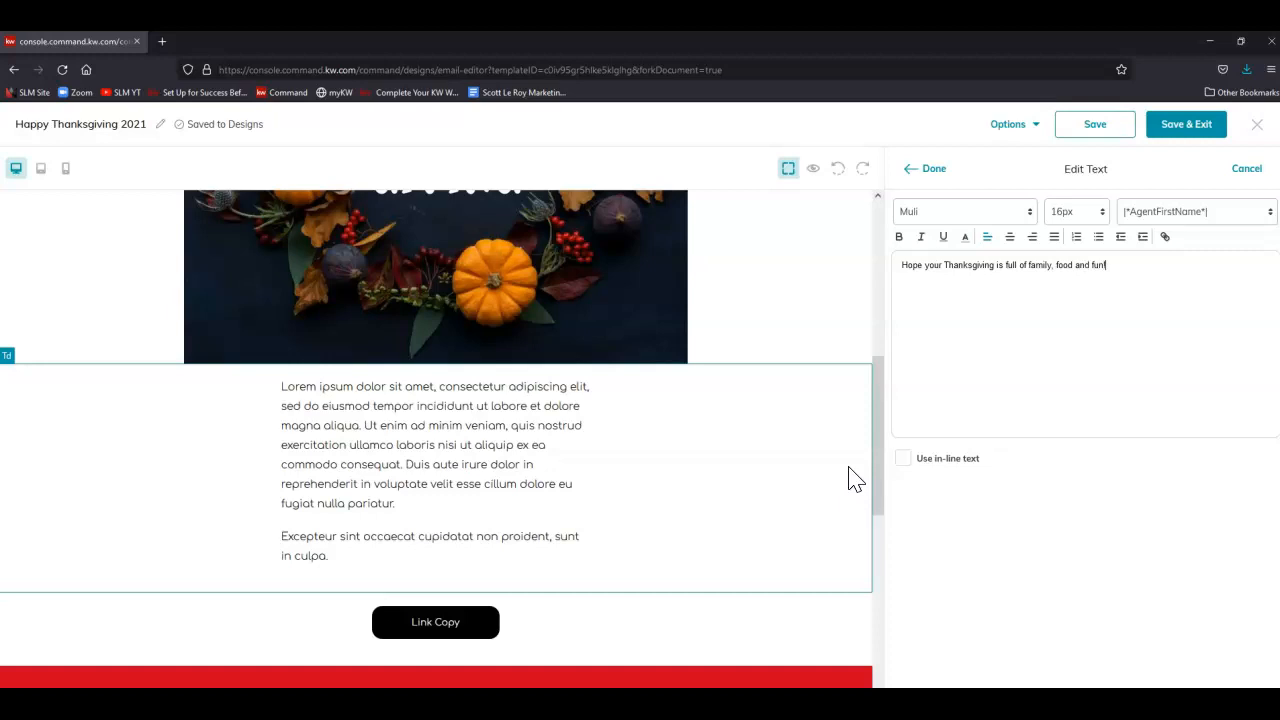
pyautogui.click(935, 170)
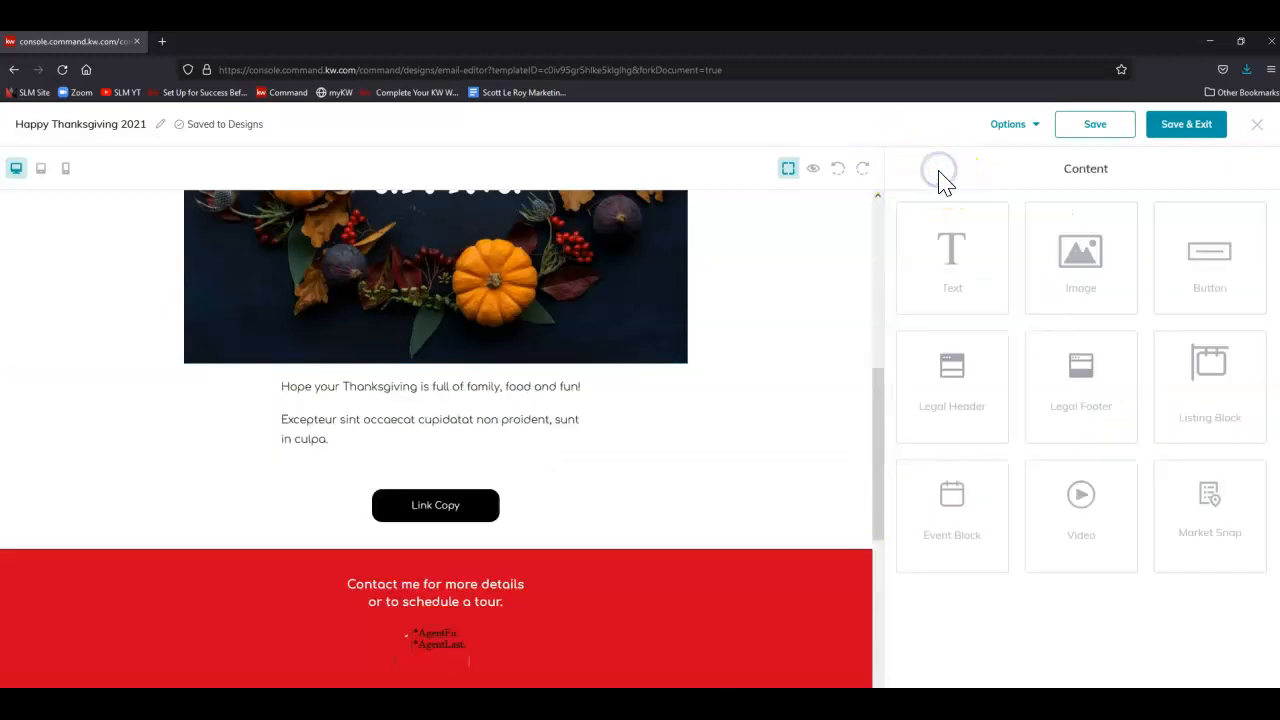
pyautogui.click(477, 437)
# - Delete the Excepteur sint placeholder paragraph above the Link Copy button
pyautogui.click(476, 432)
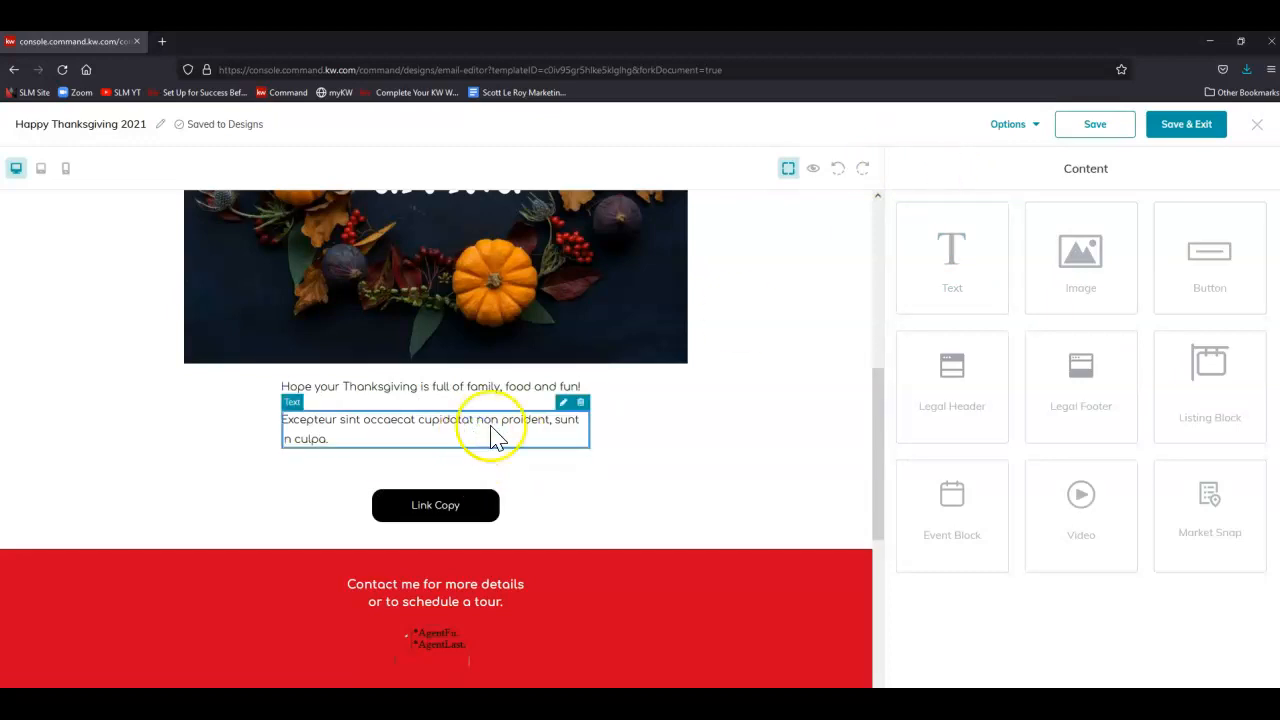
pyautogui.click(581, 404)
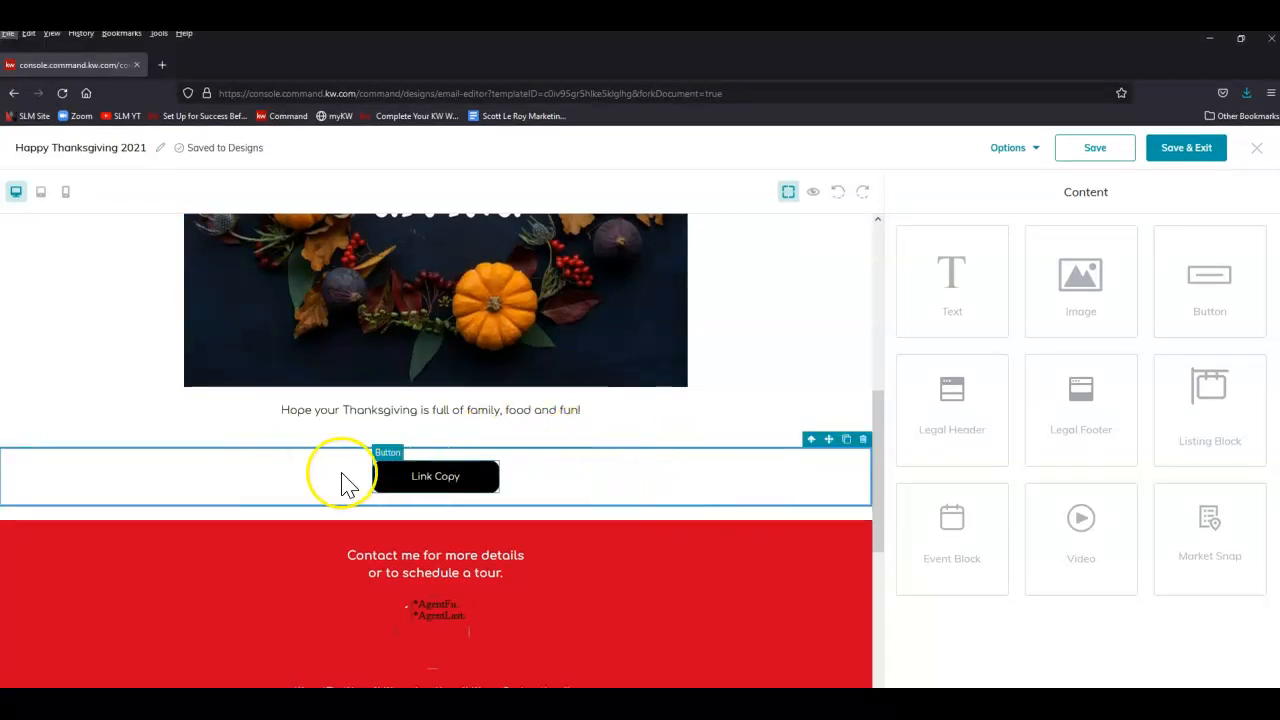
pyautogui.click(443, 477)
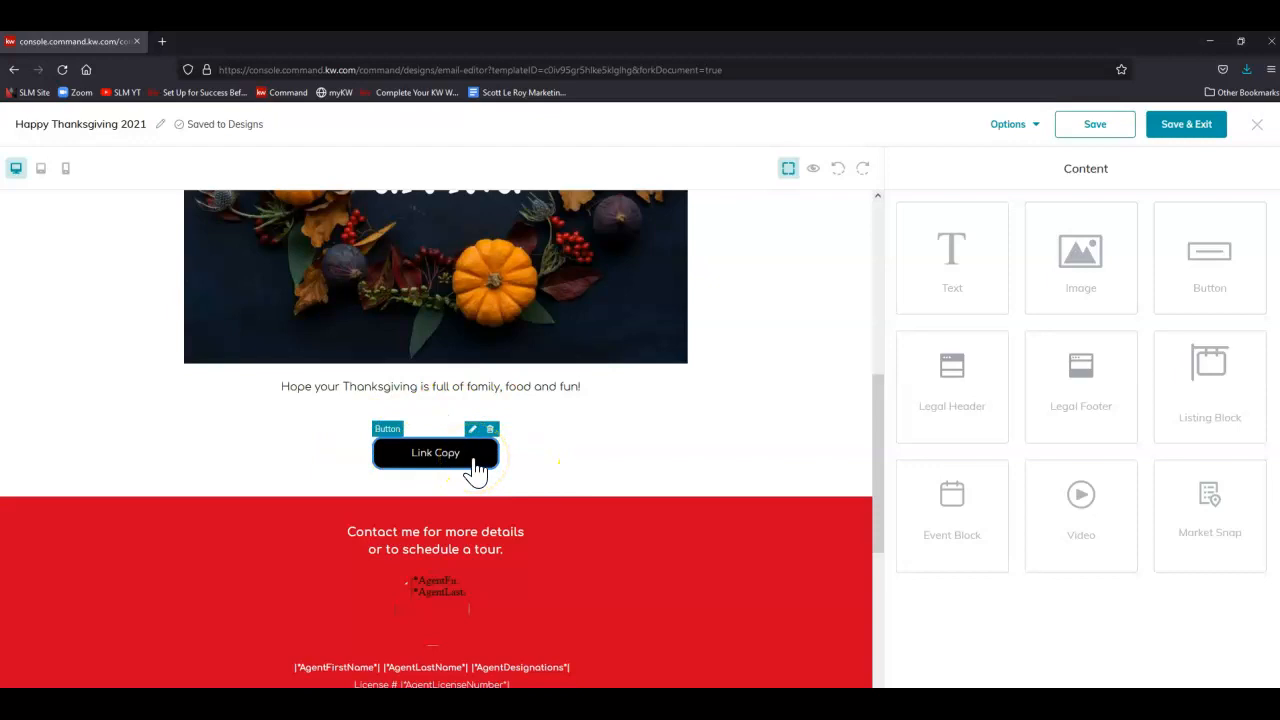
# - Change the Link Copy button's text to 'Visit My Site' in the Edit Button panel
pyautogui.click(472, 429)
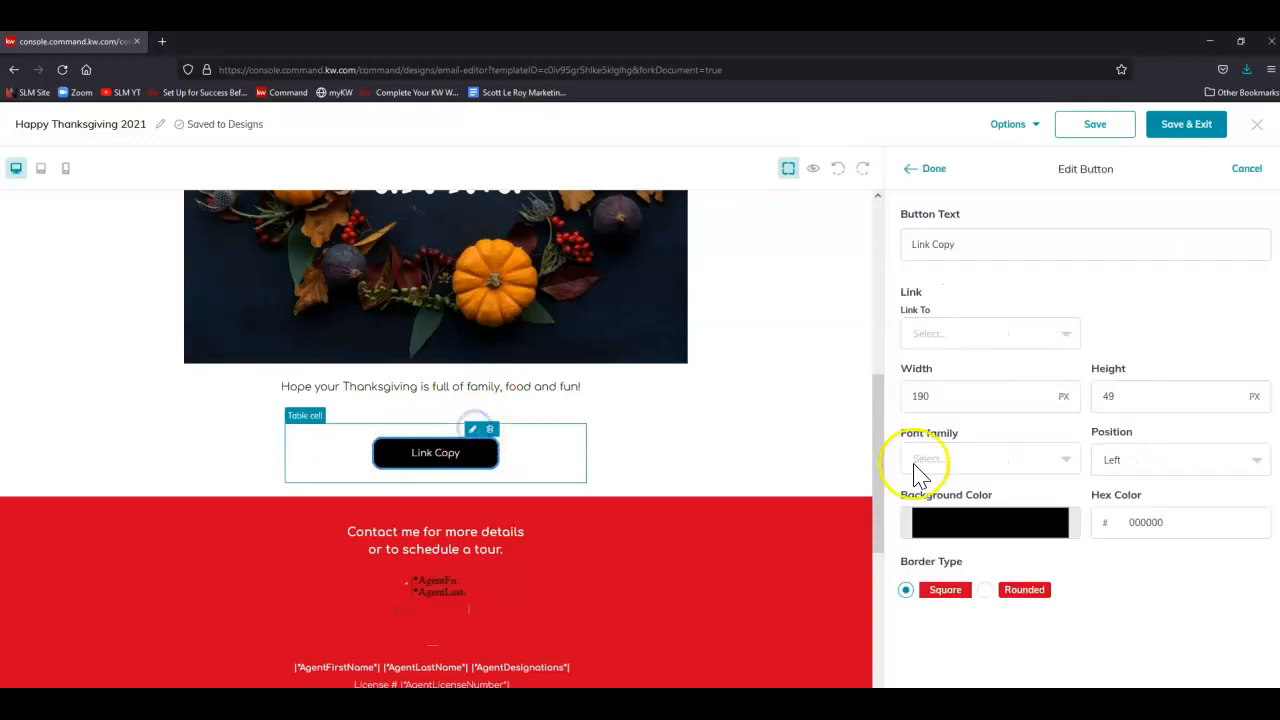
pyautogui.moveTo(1086, 249); pyautogui.dragTo(808, 241)
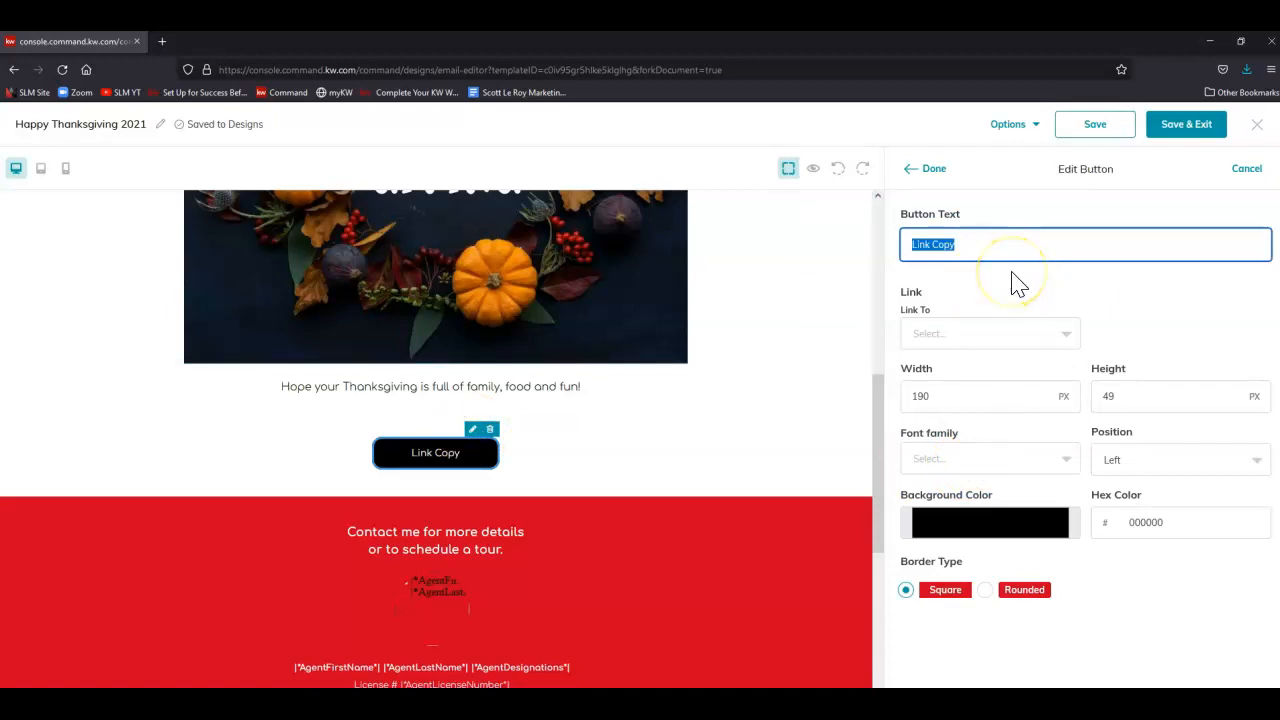
pyautogui.write('Click Here to Visit My Website')
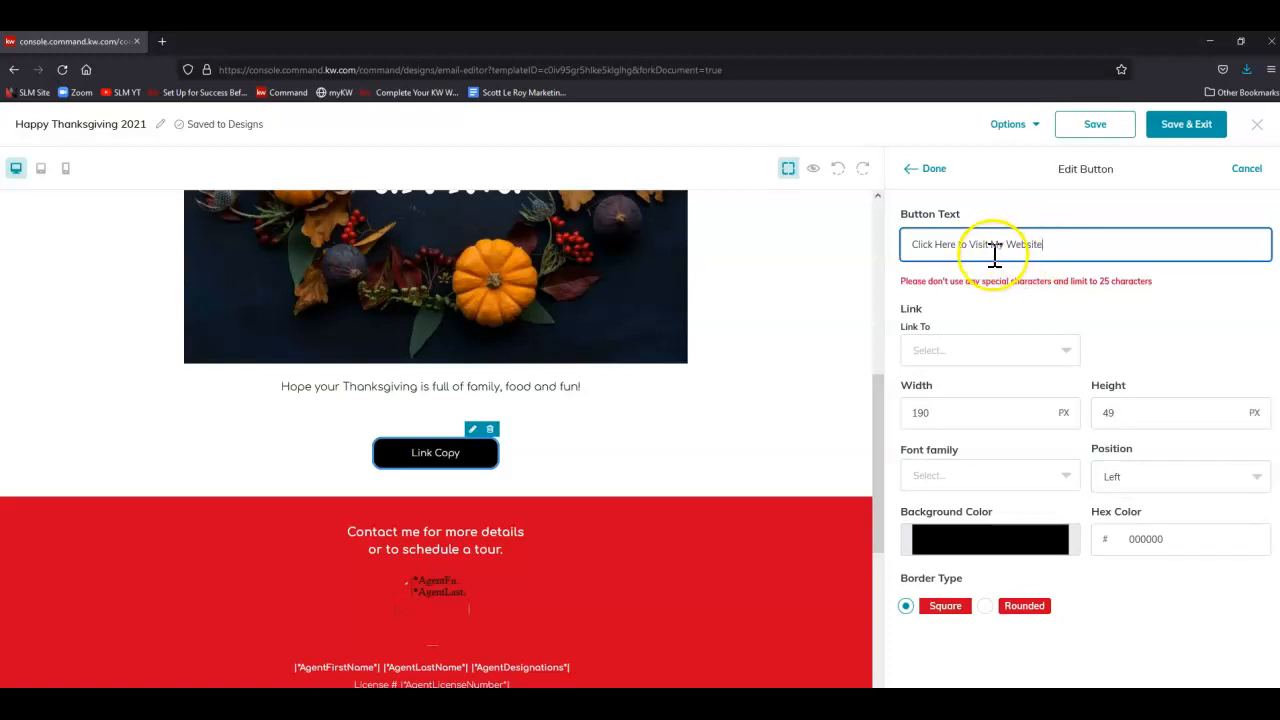
pyautogui.click(1028, 244)
pyautogui.press('BackSpace')
pyautogui.press('BackSpace')
pyautogui.press('BackSpace')
pyautogui.moveTo(970, 245); pyautogui.dragTo(876, 238)
pyautogui.press('BackSpace')
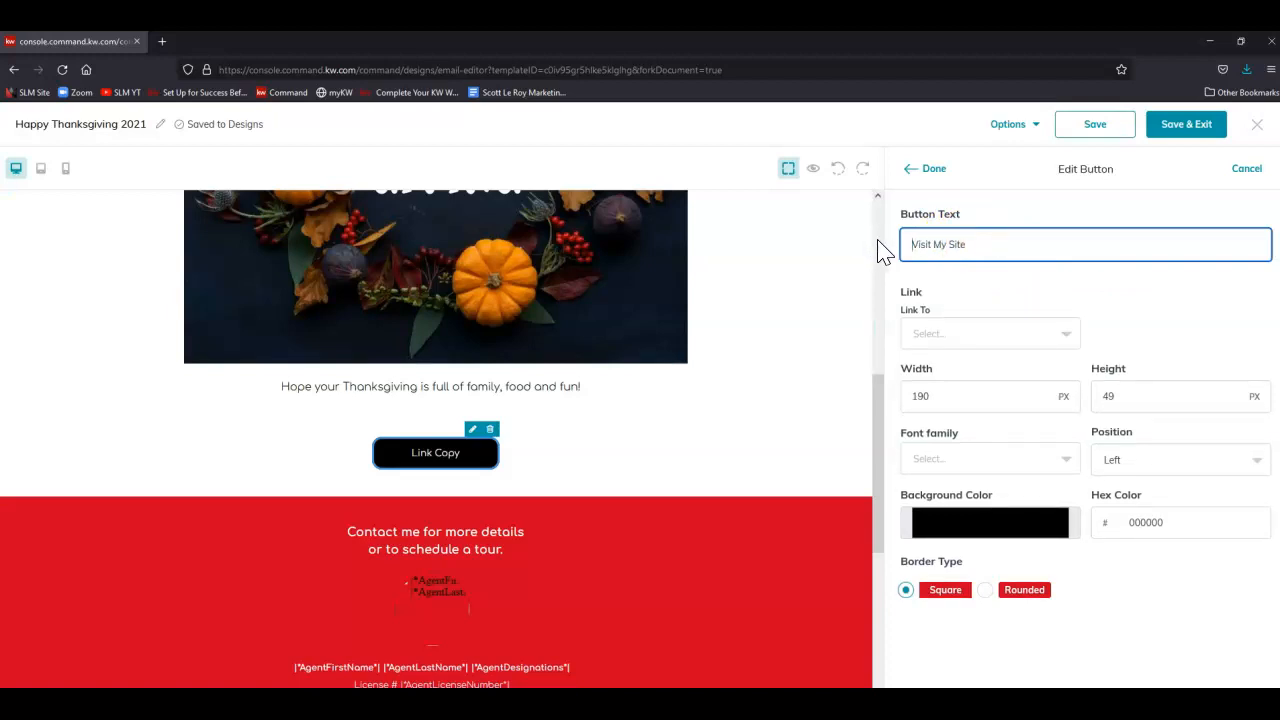
pyautogui.click(1036, 335)
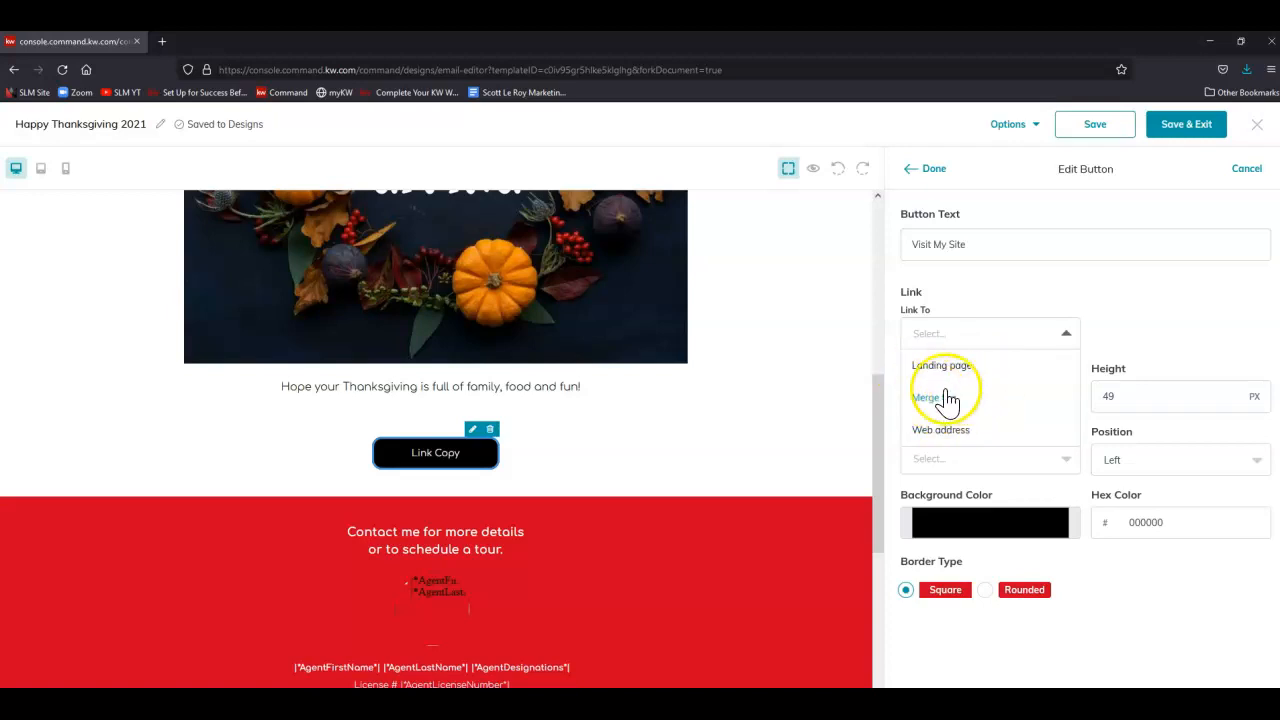
# - Set the Visit My Site button's Link To as Web address with the agent's website URL
pyautogui.click(985, 431)
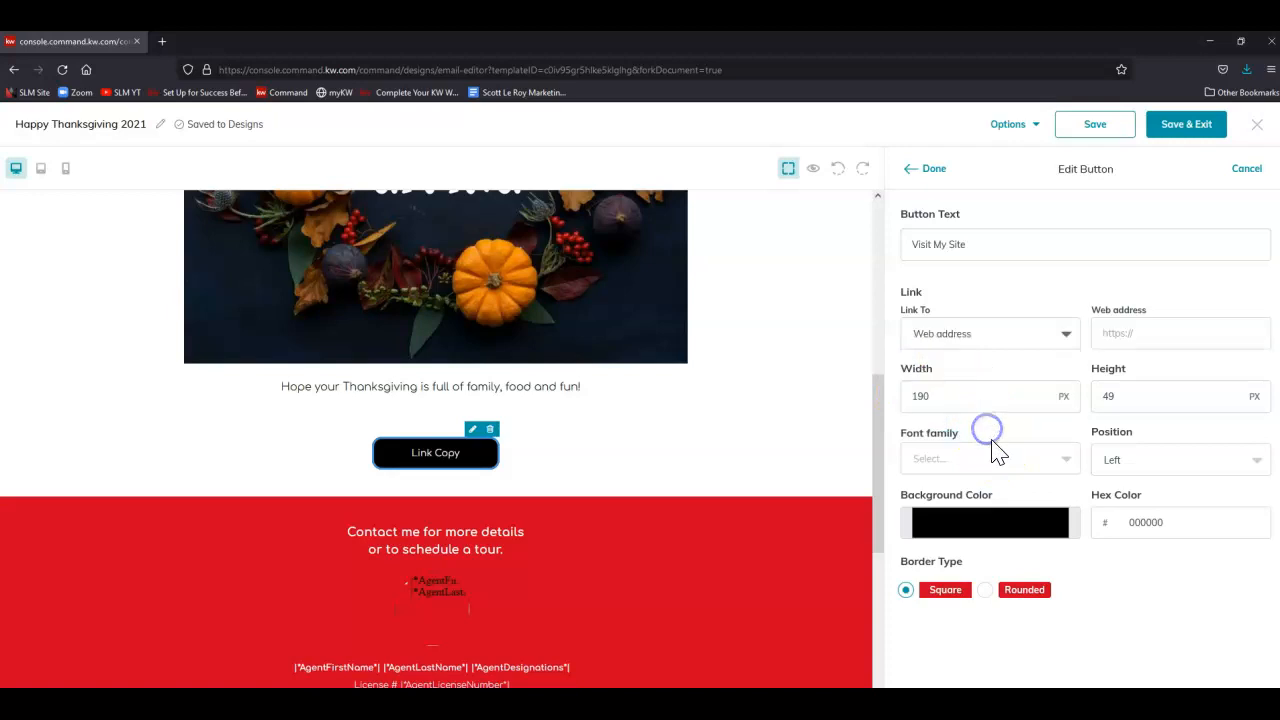
pyautogui.click(1177, 334)
pyautogui.click(1177, 334)
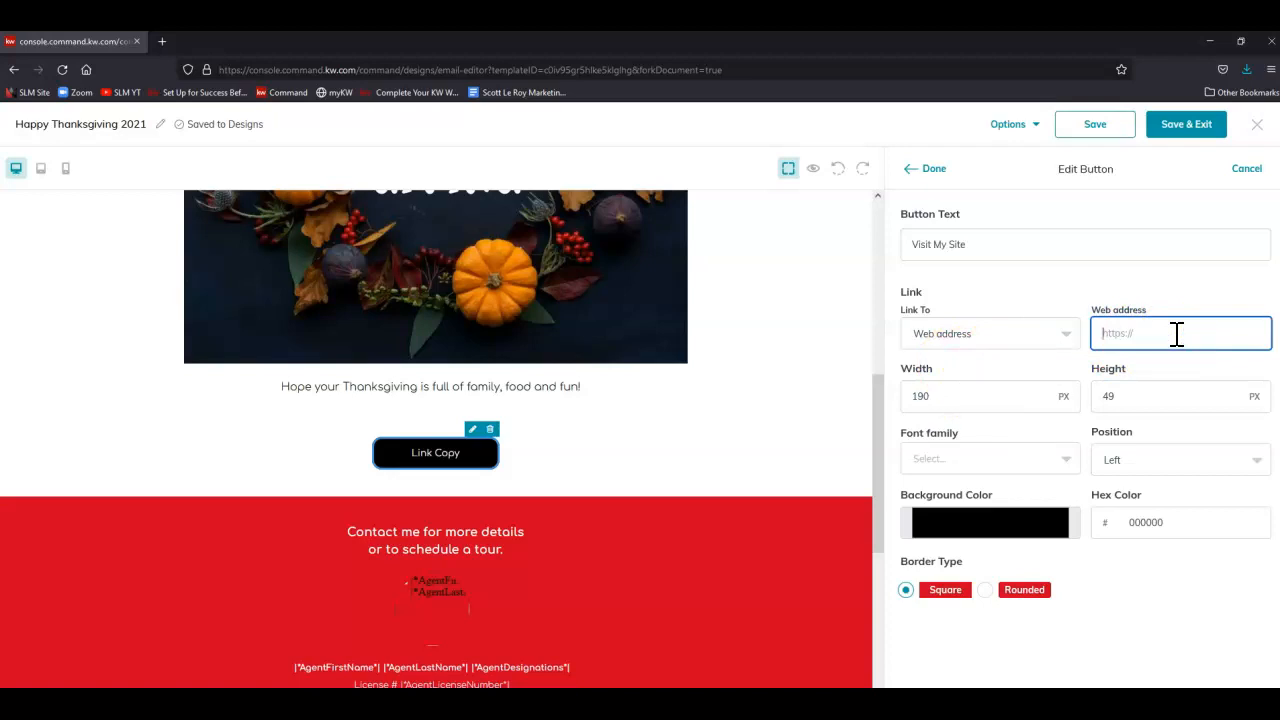
pyautogui.write('http')
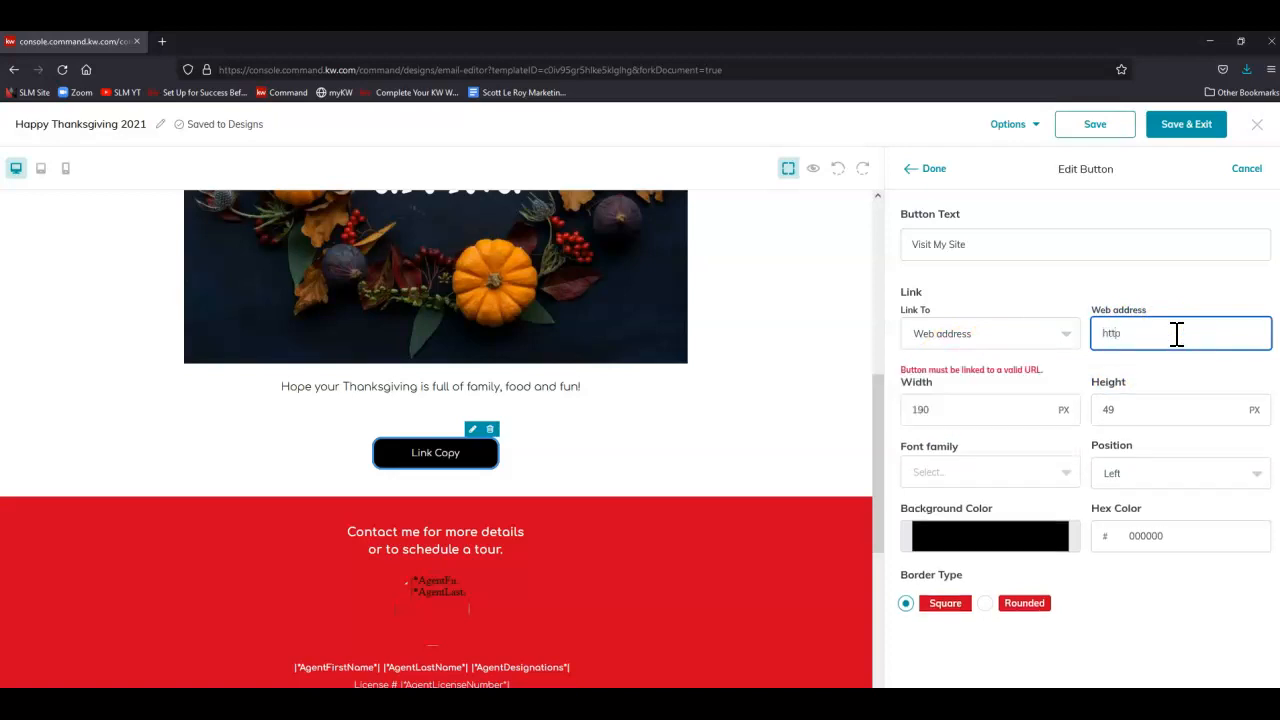
pyautogui.write('s://ecruz.kw.com')
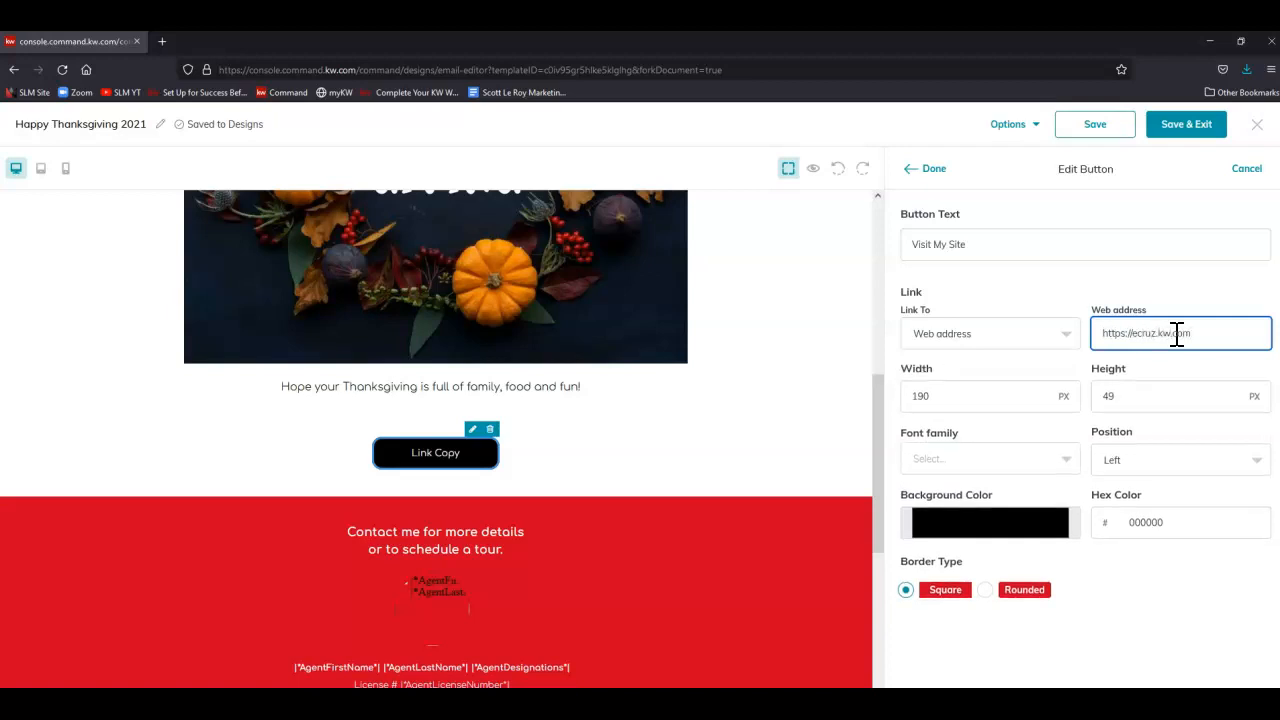
pyautogui.press('Tab')
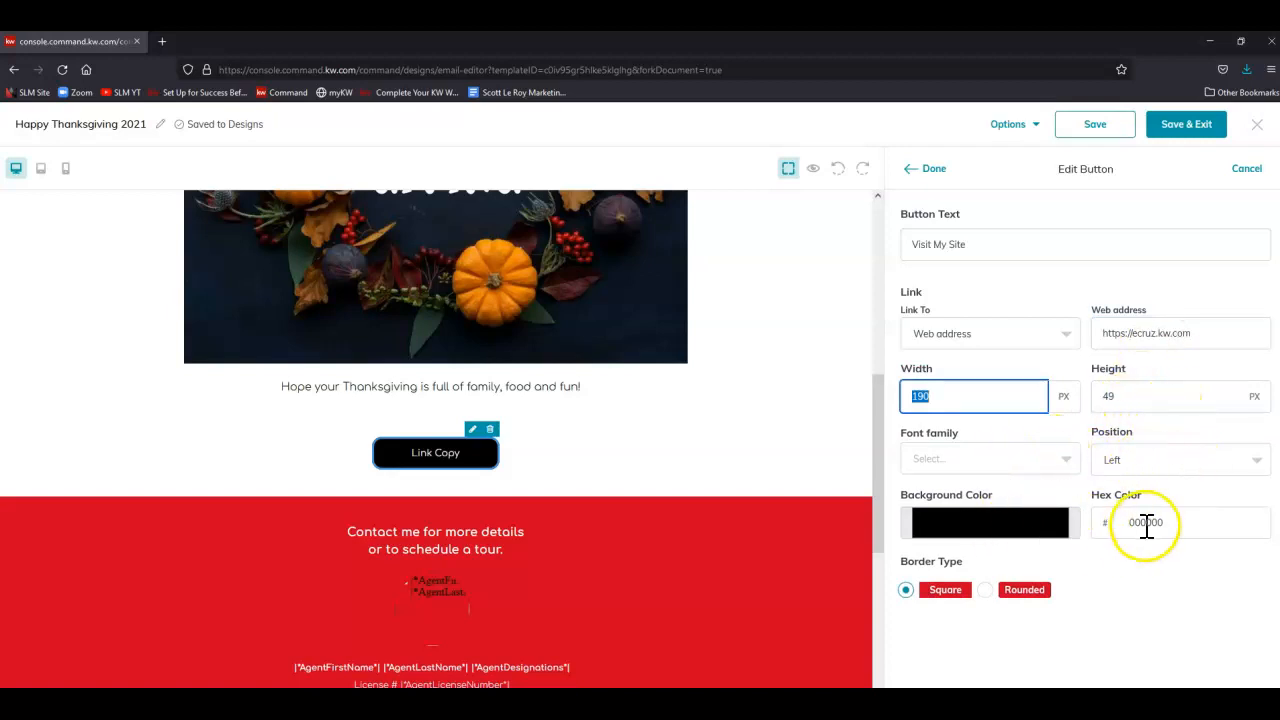
pyautogui.click(930, 172)
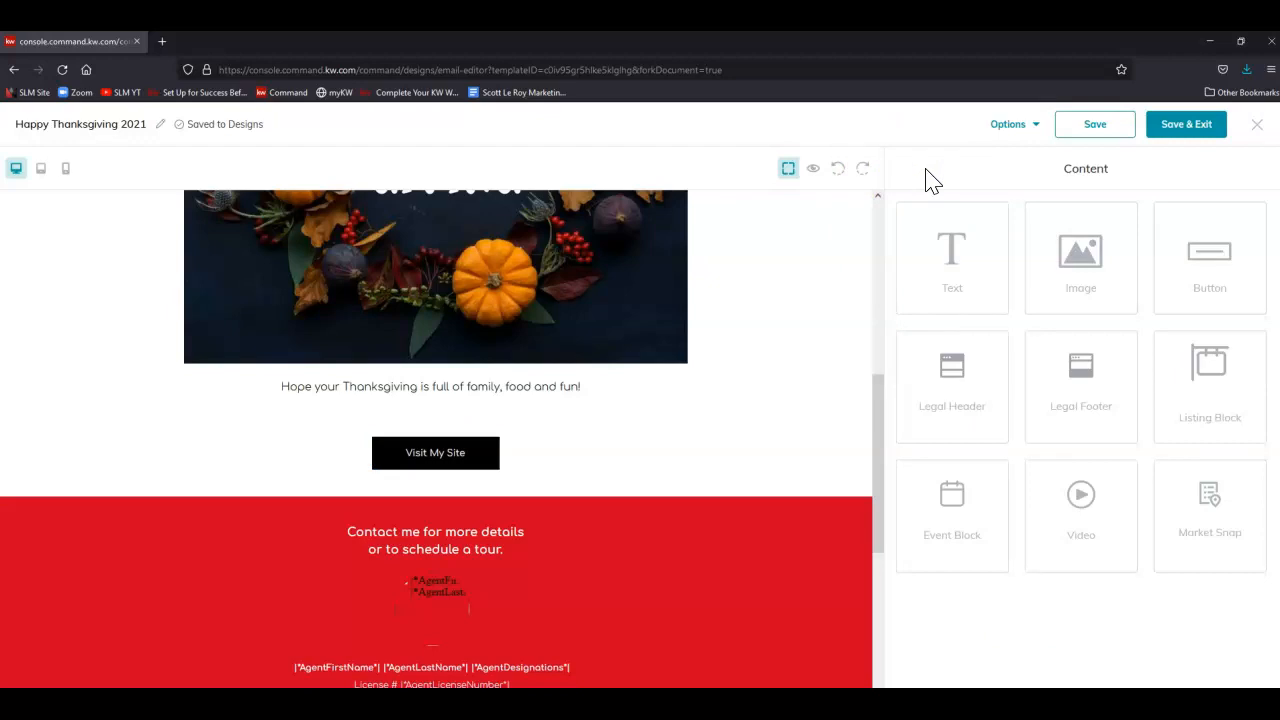
pyautogui.scroll(-4, 716, 432)
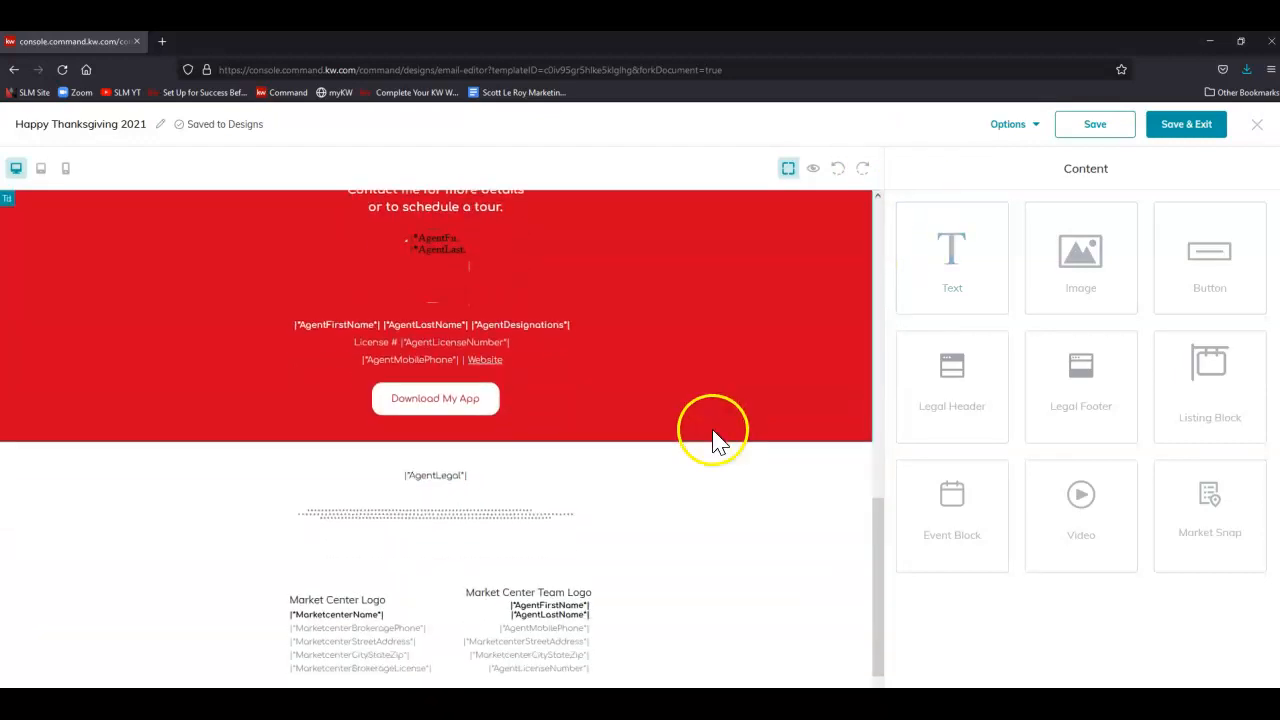
pyautogui.scroll(3, 570, 378)
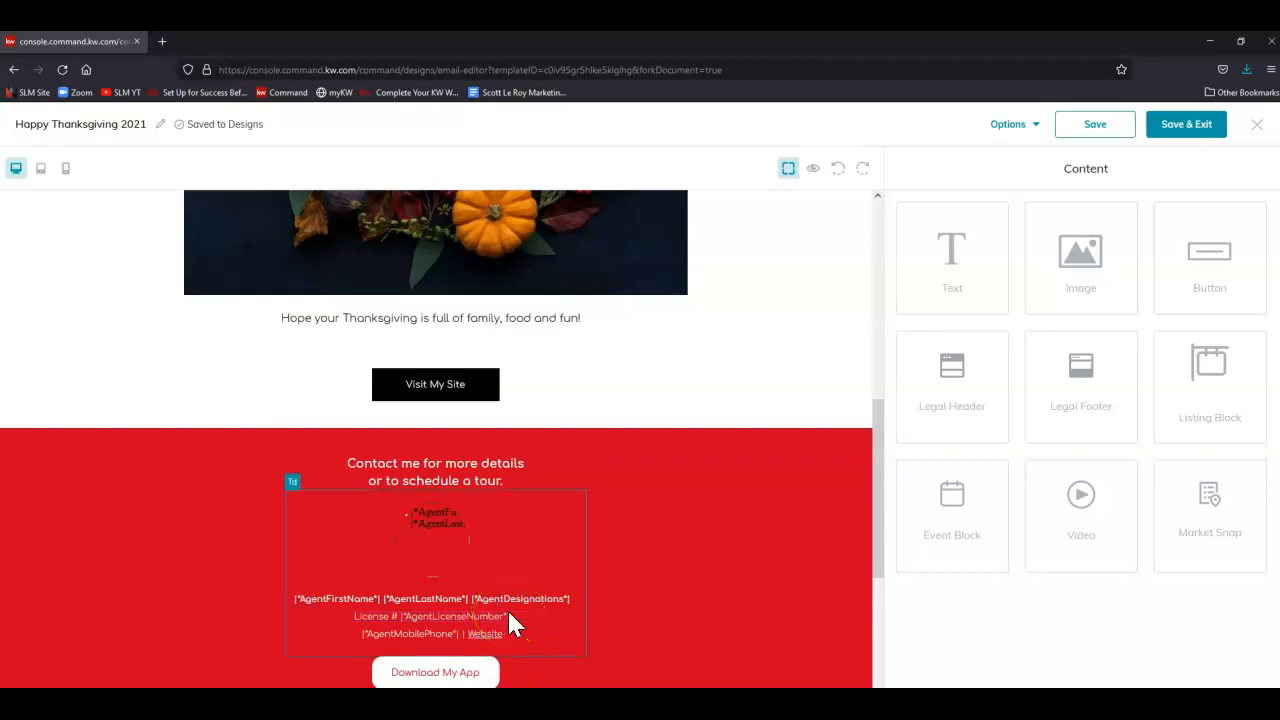
pyautogui.scroll(-1, 507, 608)
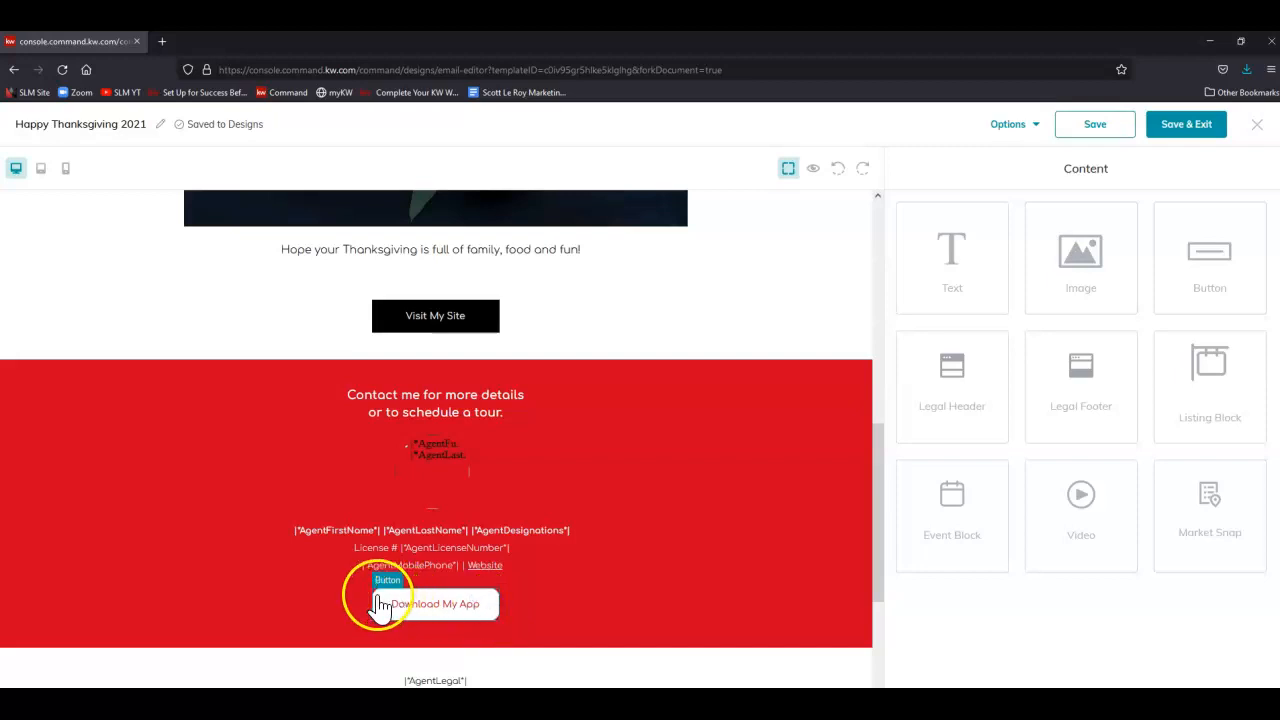
# - Set the Download My App button's Link To as Merge tag |*AgentConsumerApp*|
pyautogui.click(414, 606)
pyautogui.click(473, 580)
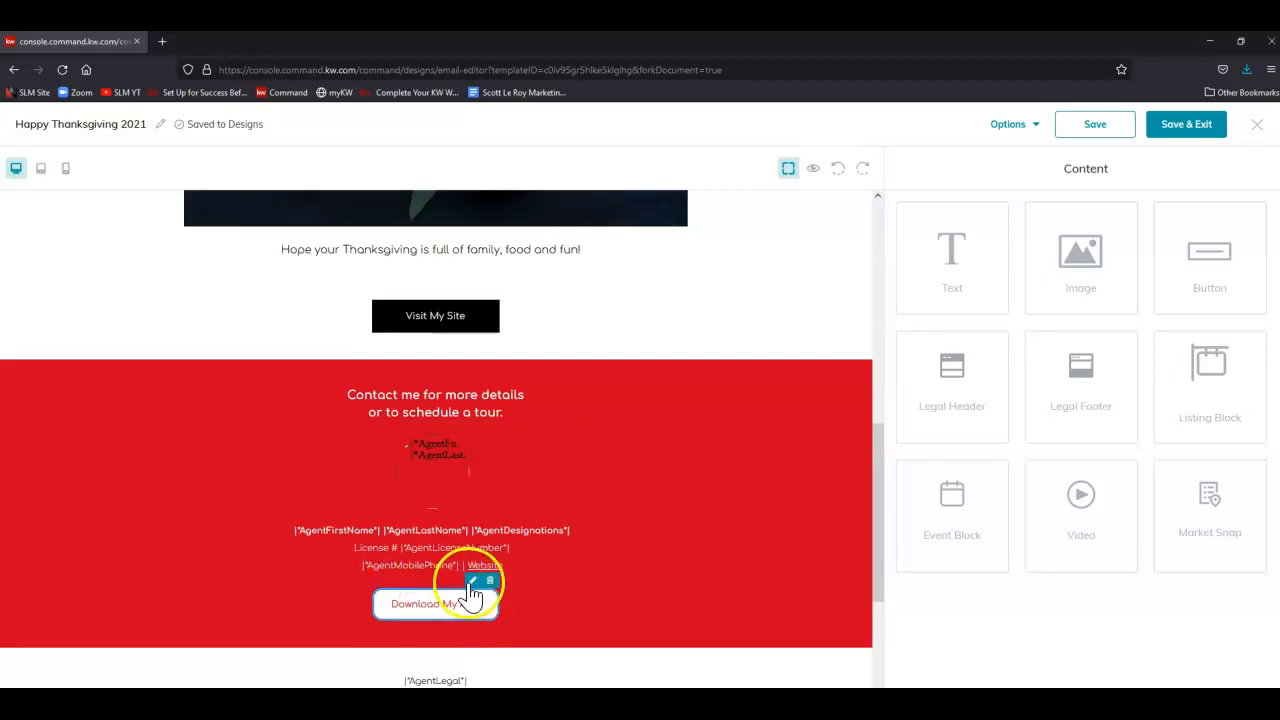
pyautogui.click(1063, 334)
pyautogui.click(1016, 396)
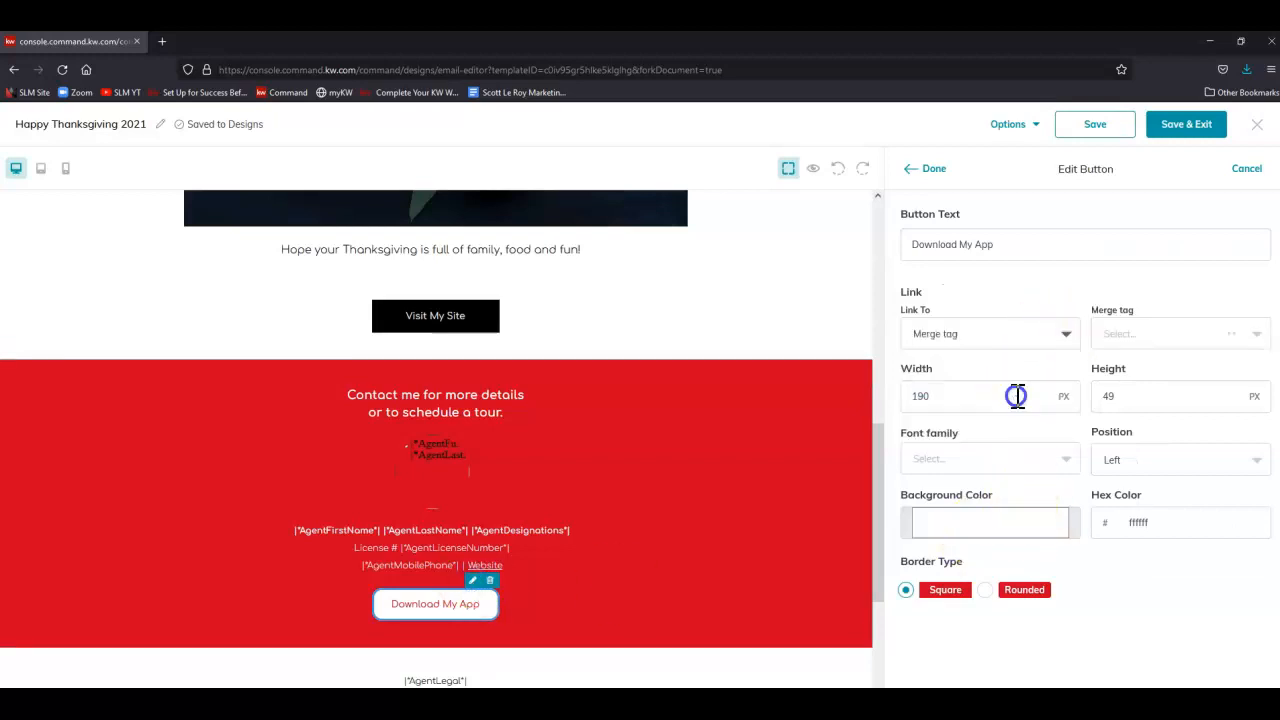
pyautogui.click(1166, 336)
pyautogui.scroll(-1, 1200, 400)
pyautogui.scroll(-4, 1203, 403)
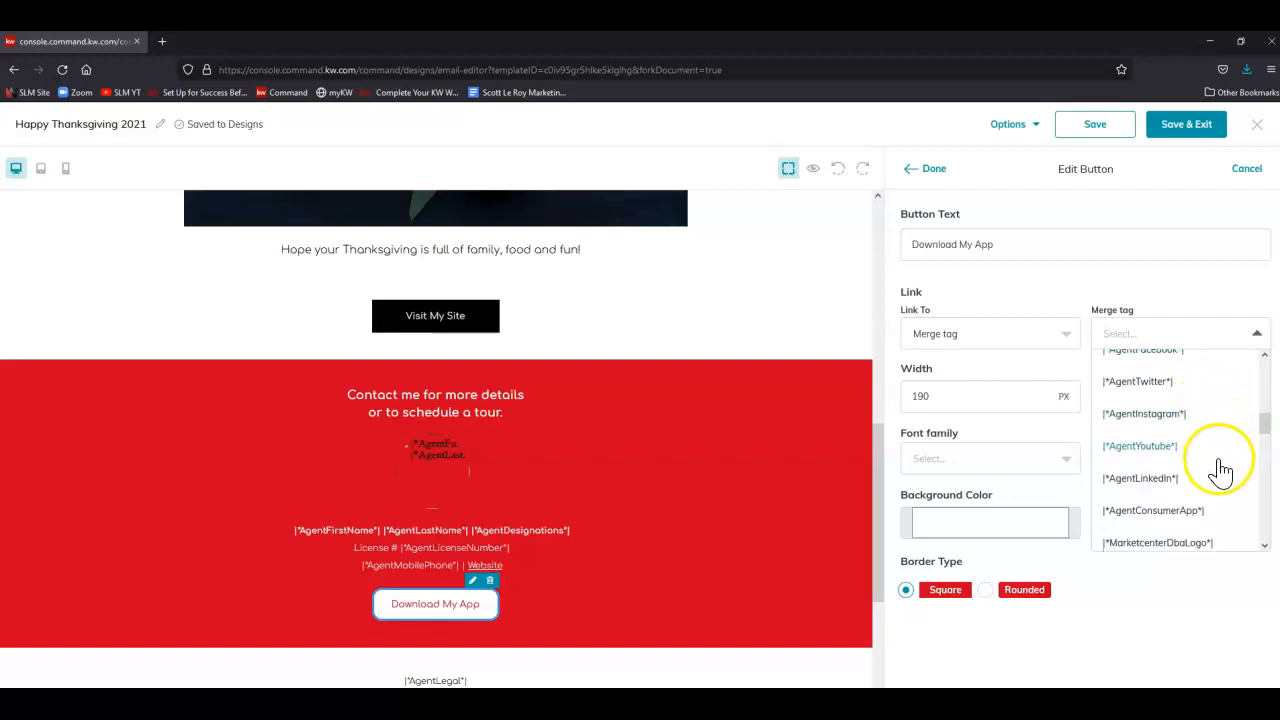
pyautogui.click(1208, 510)
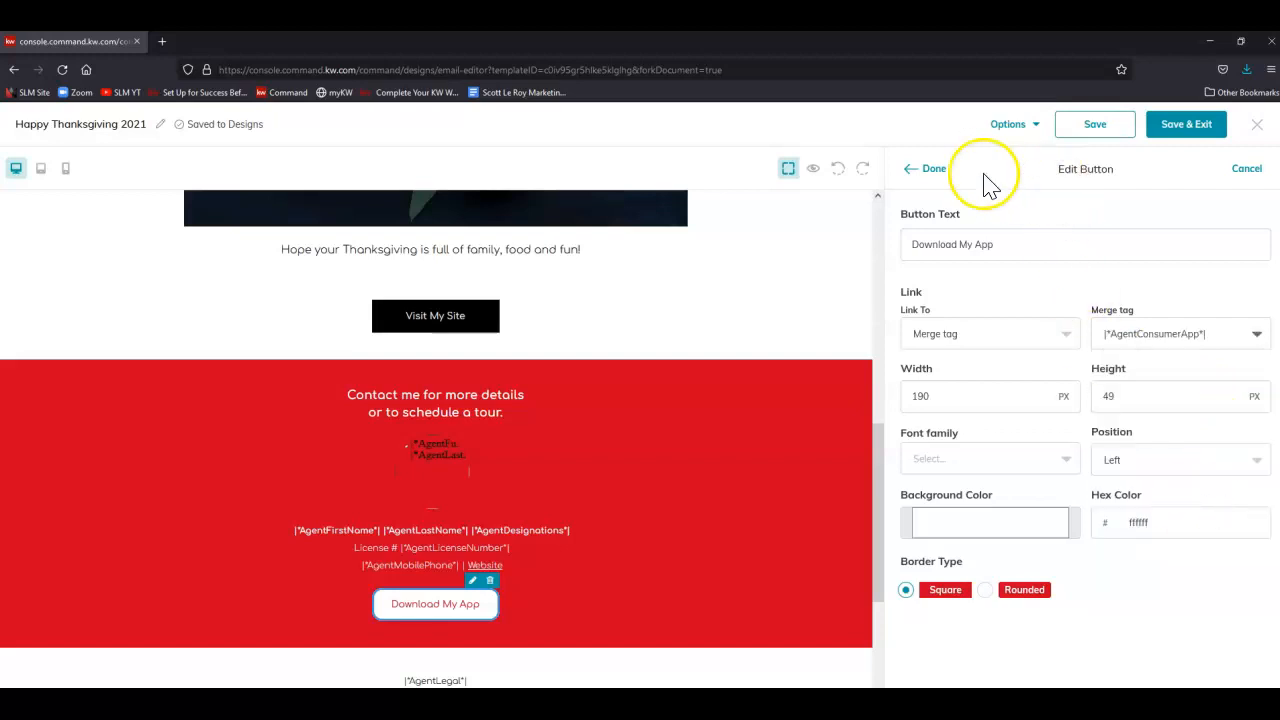
pyautogui.click(940, 170)
pyautogui.click(713, 465)
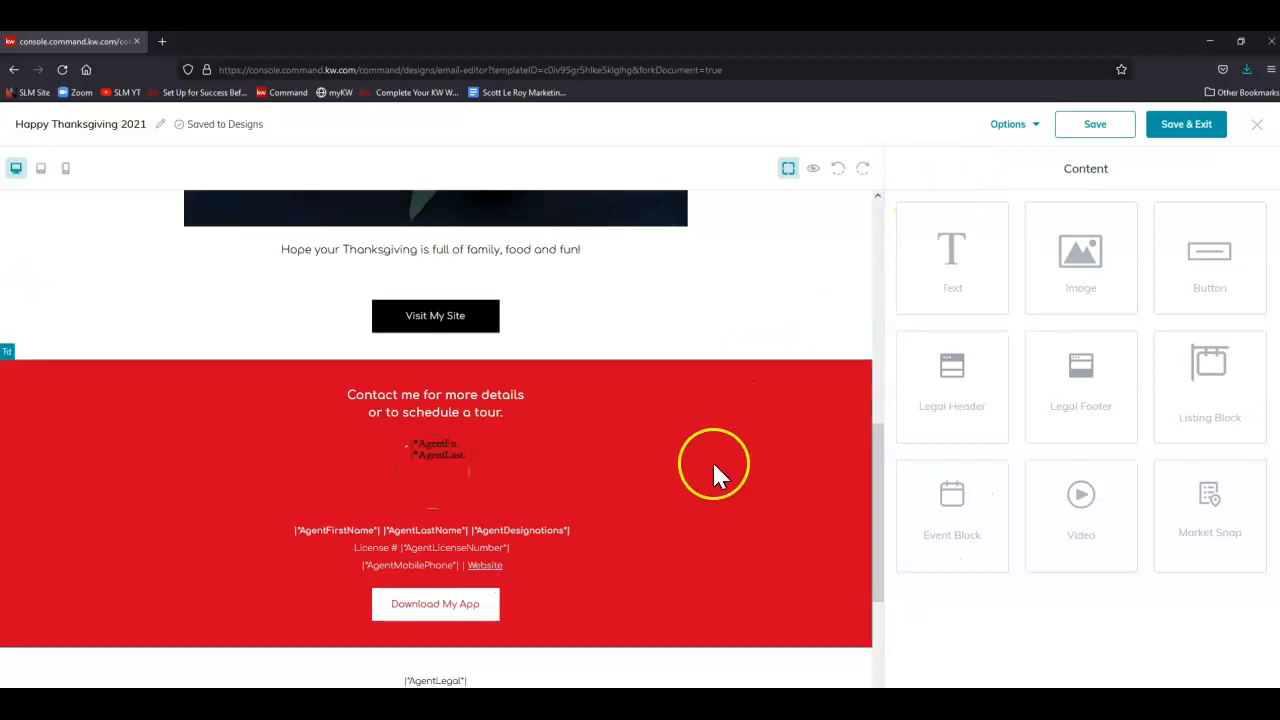
pyautogui.scroll(-4, 669, 537)
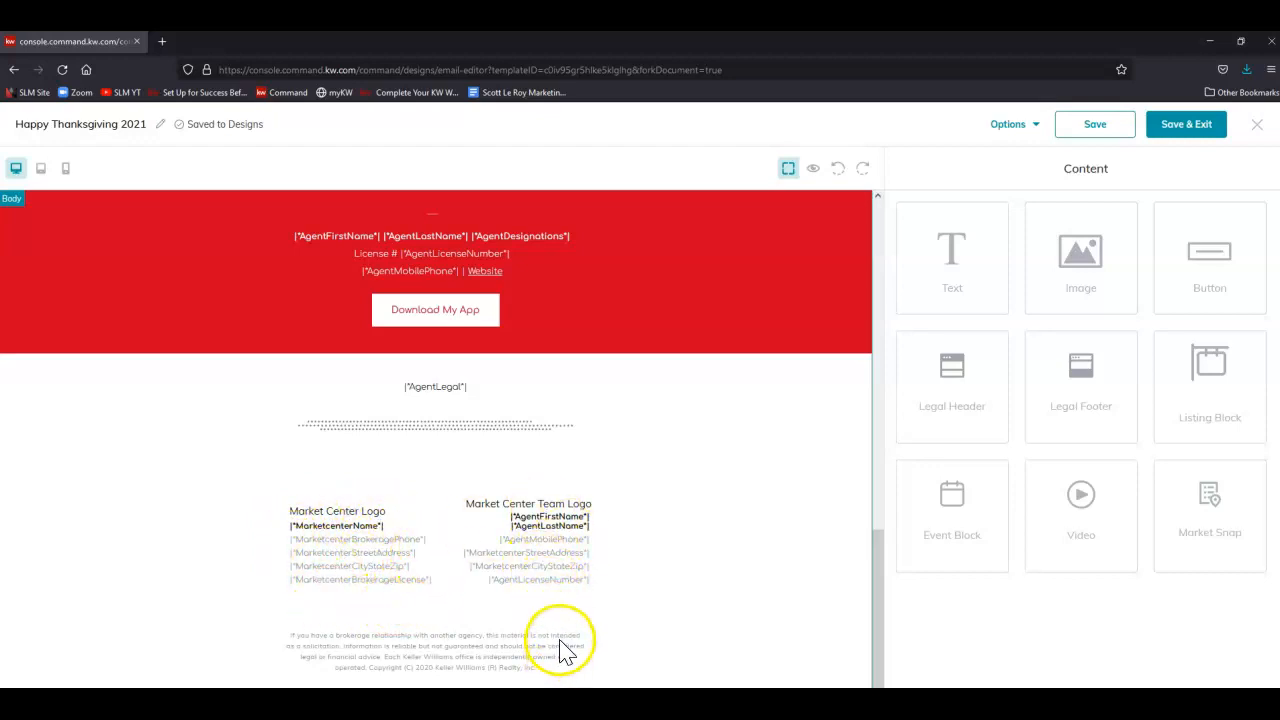
# - Open the email preview and scroll through it at desktop width
pyautogui.scroll(1, 770, 400)
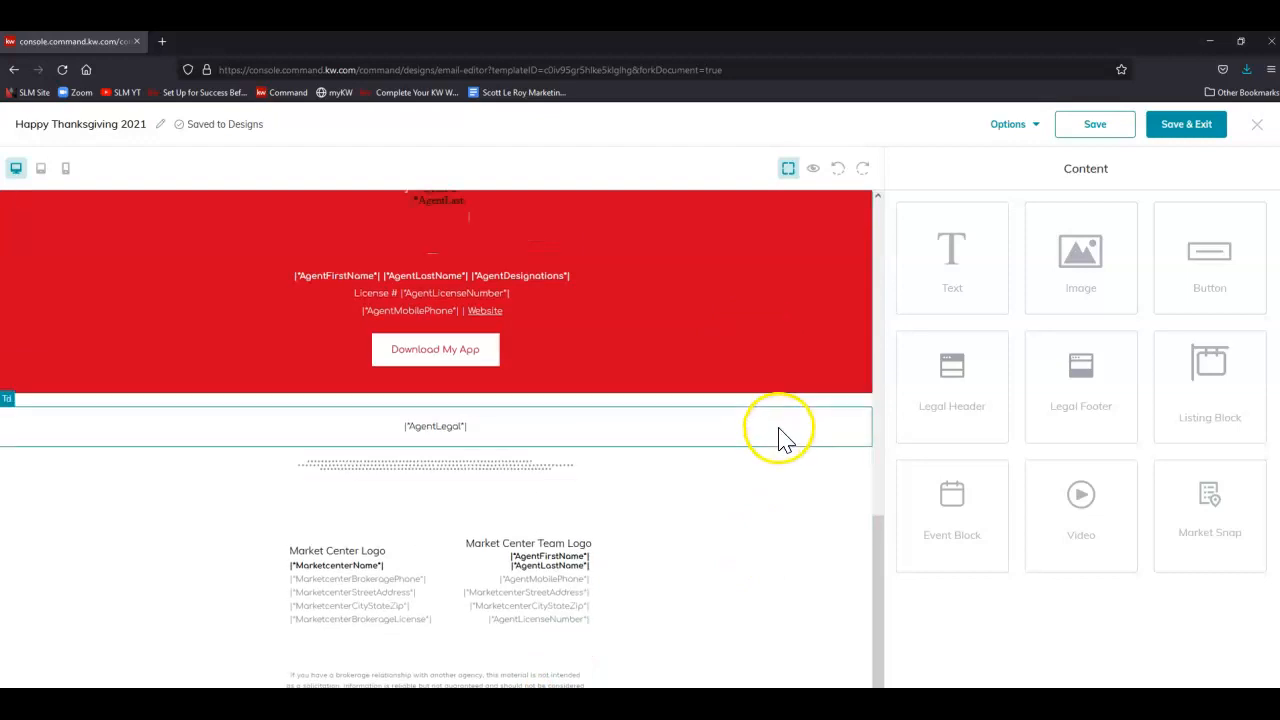
pyautogui.scroll(15, 780, 440)
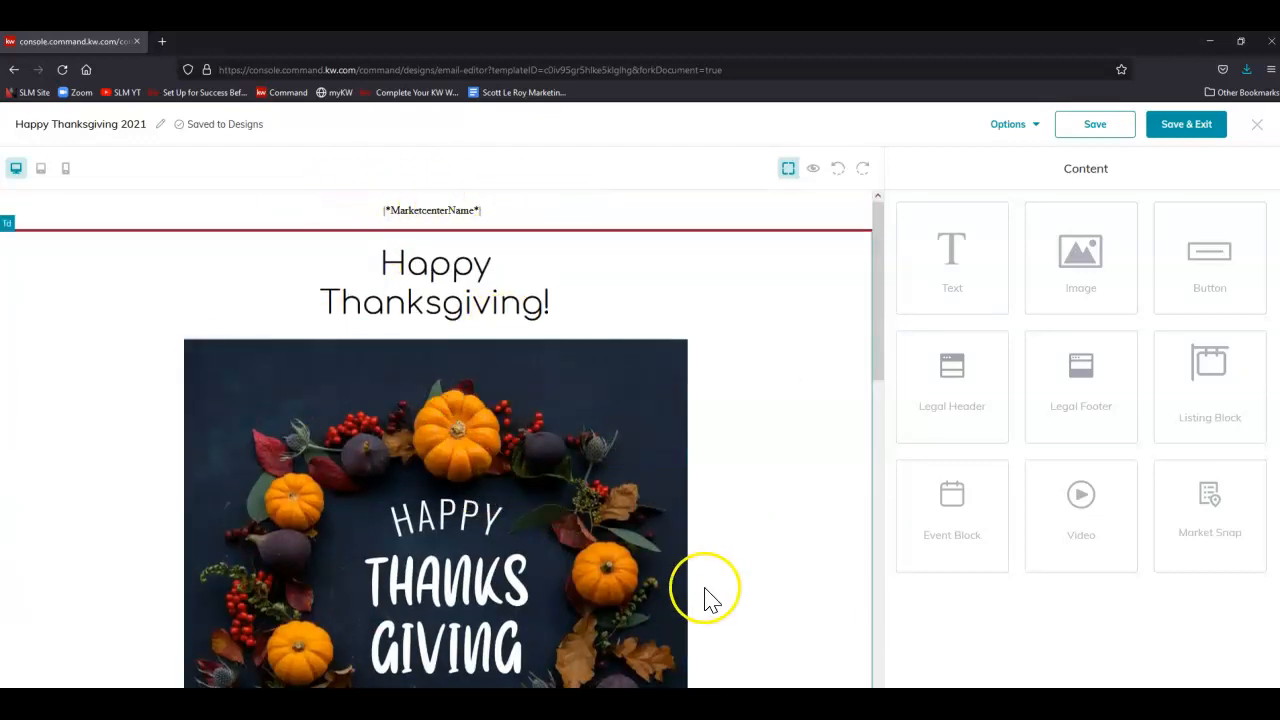
pyautogui.click(816, 170)
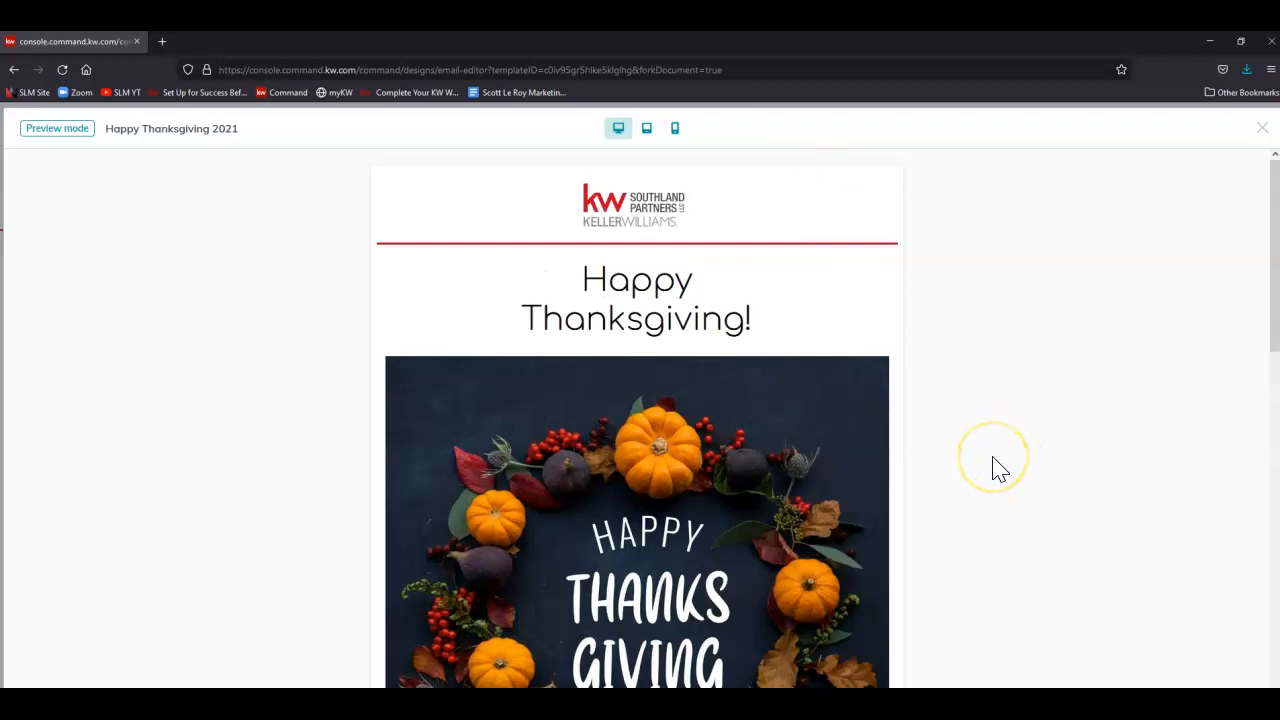
pyautogui.scroll(-1, 997, 468)
pyautogui.scroll(-7, 997, 468)
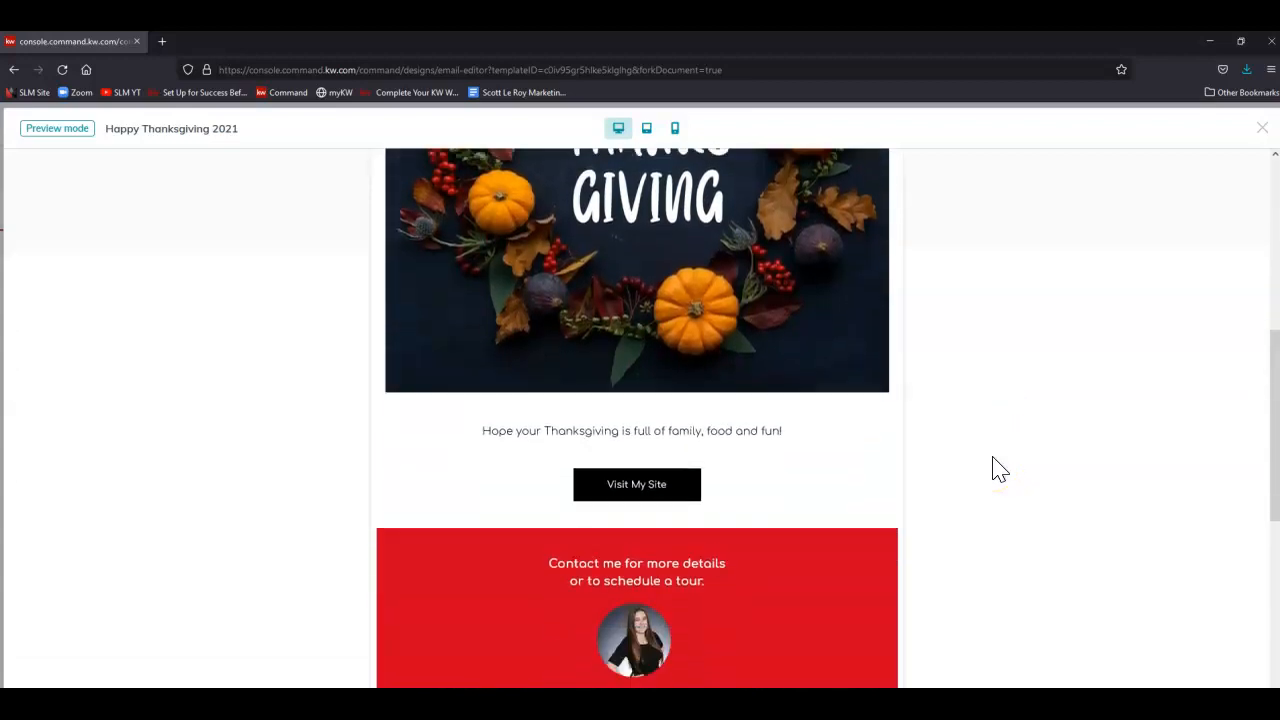
pyautogui.scroll(-3, 997, 468)
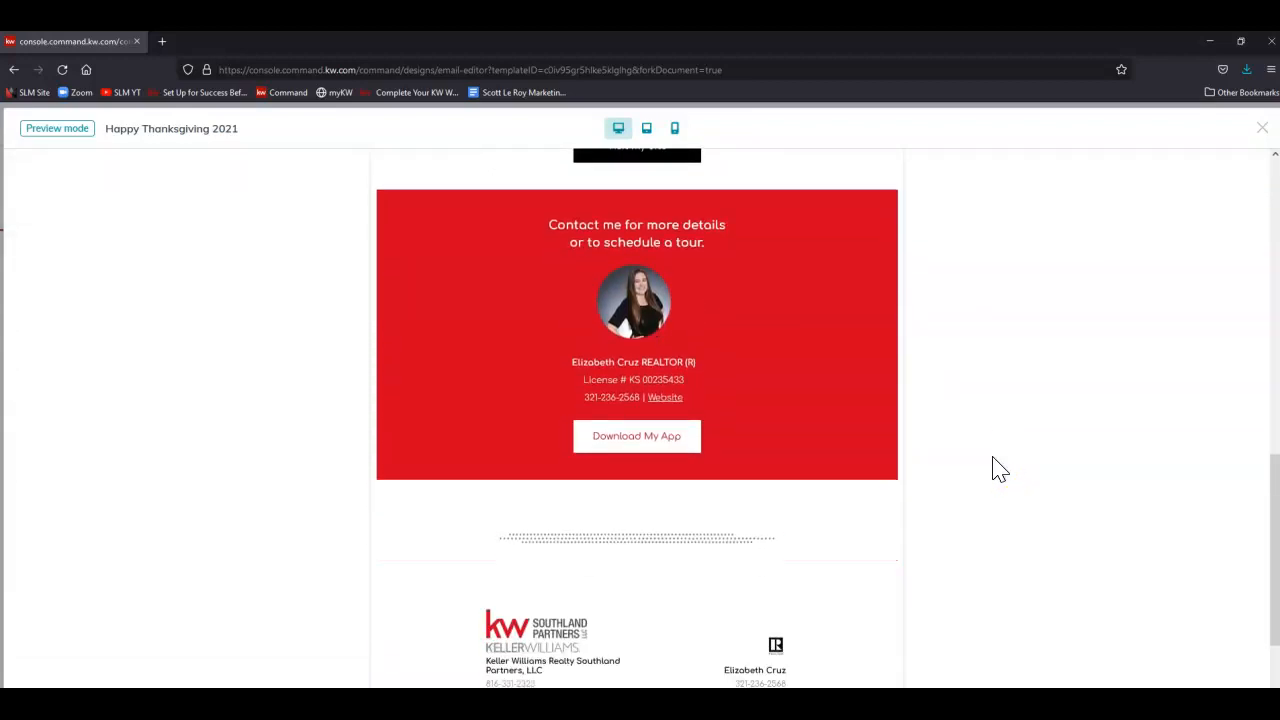
pyautogui.click(995, 470)
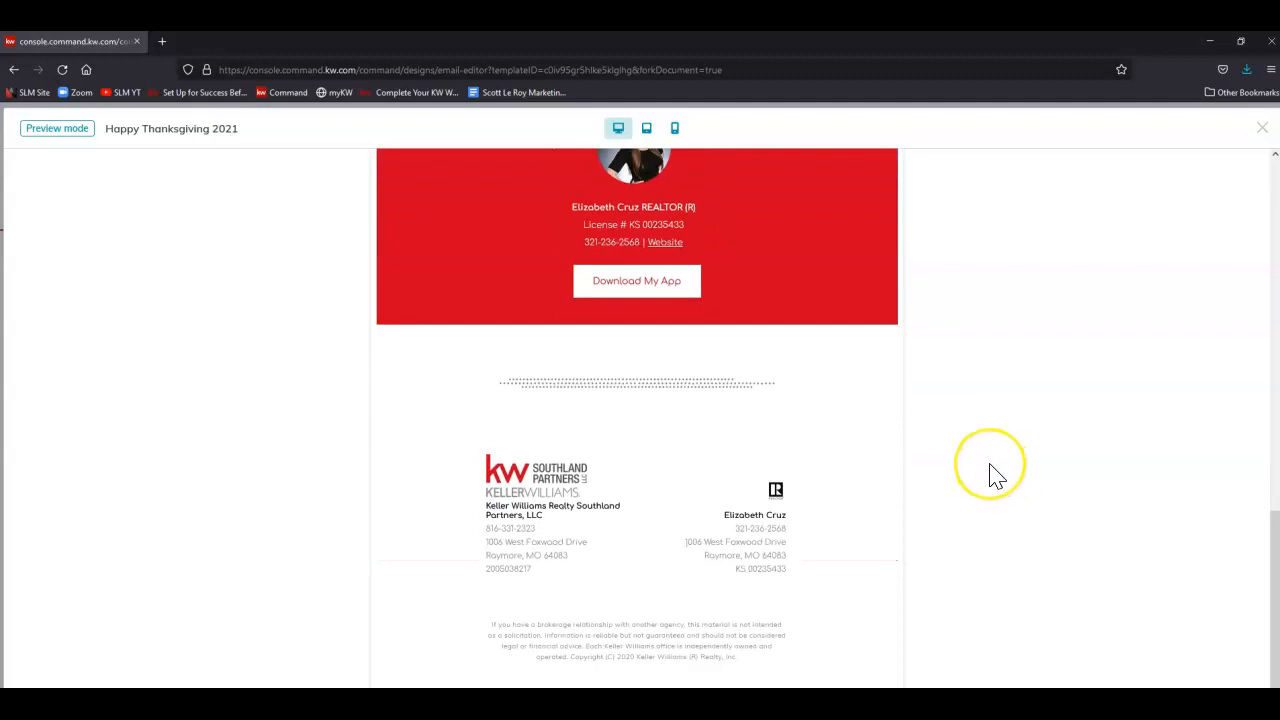
# - Check the previewed email at tablet and phone widths
pyautogui.scroll(4, 990, 467)
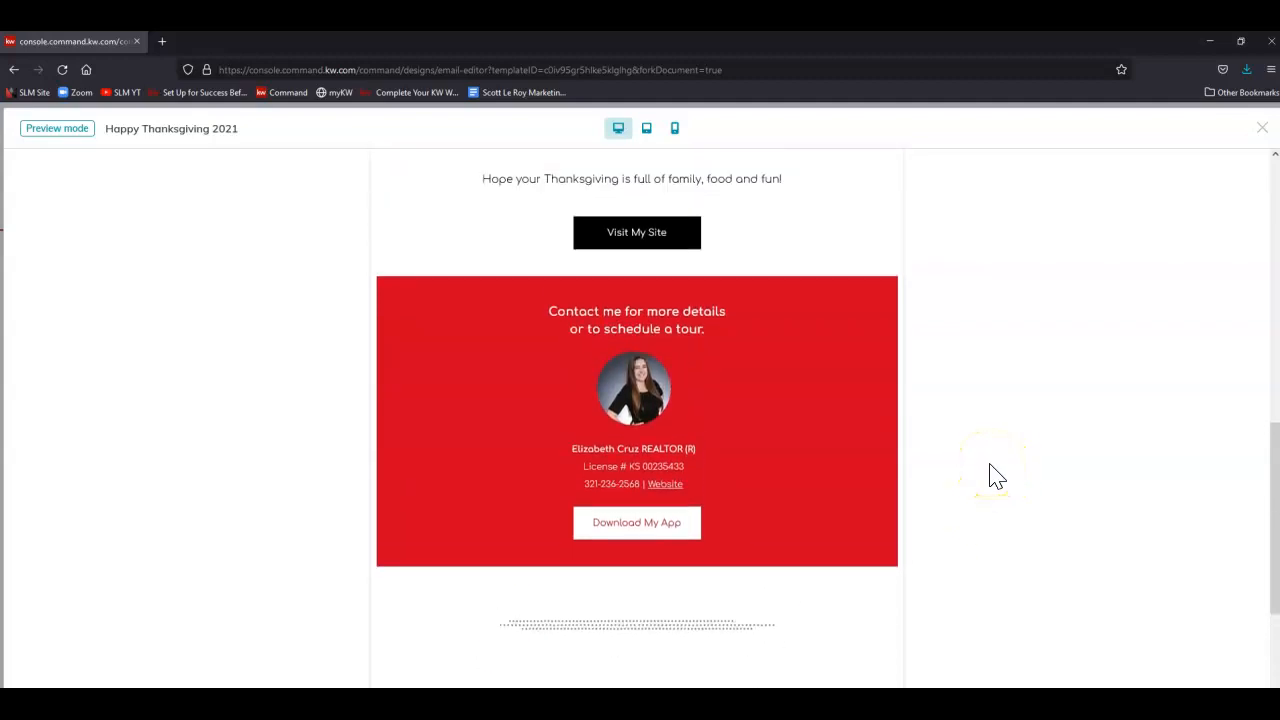
pyautogui.scroll(6, 989, 466)
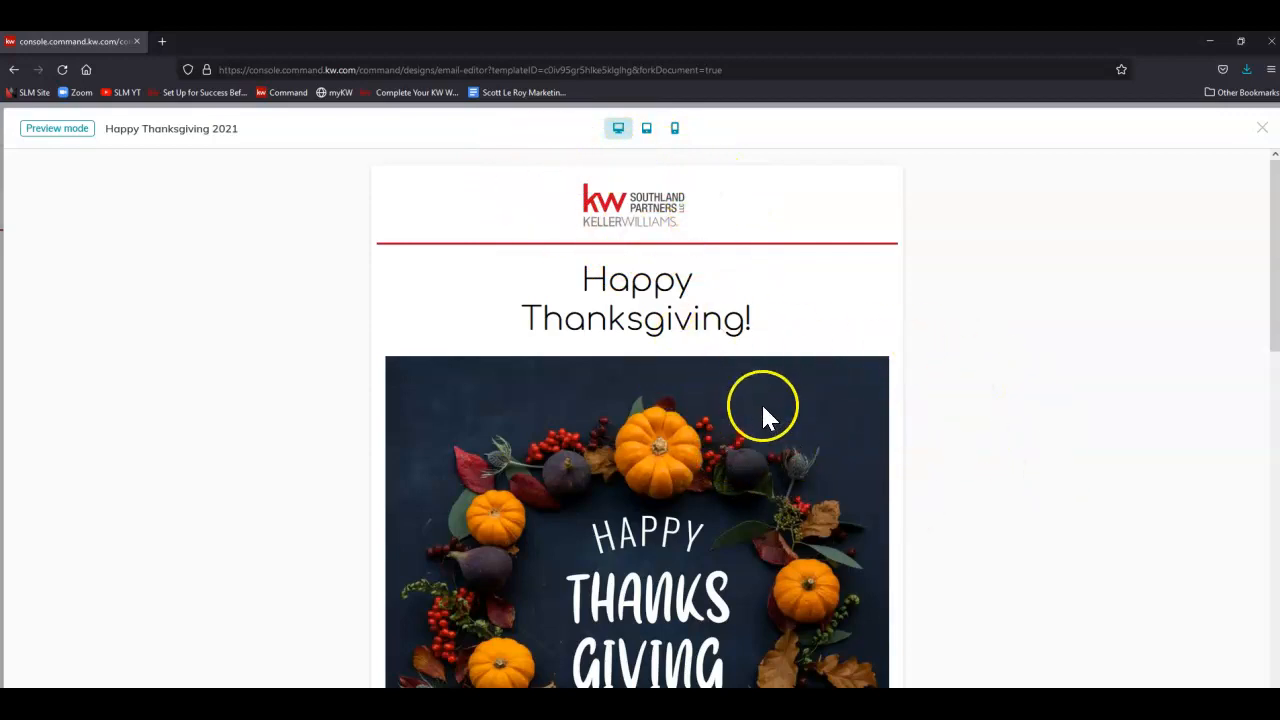
pyautogui.click(647, 130)
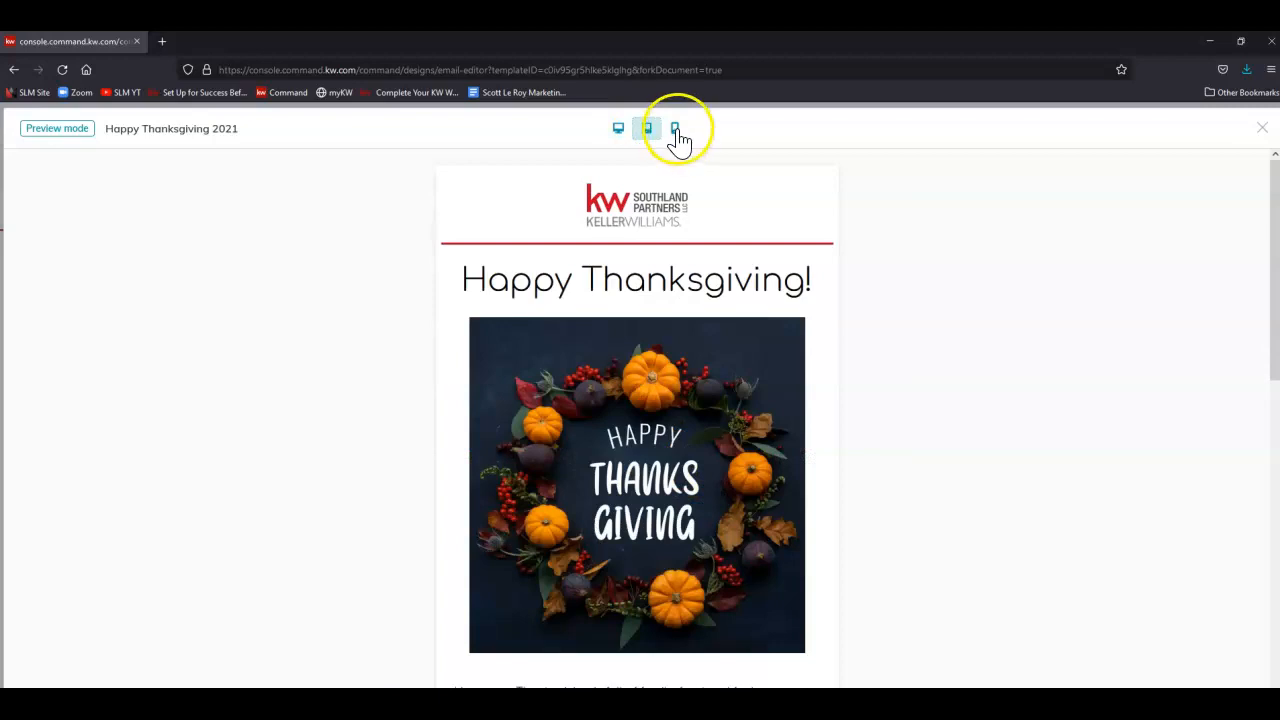
pyautogui.click(676, 132)
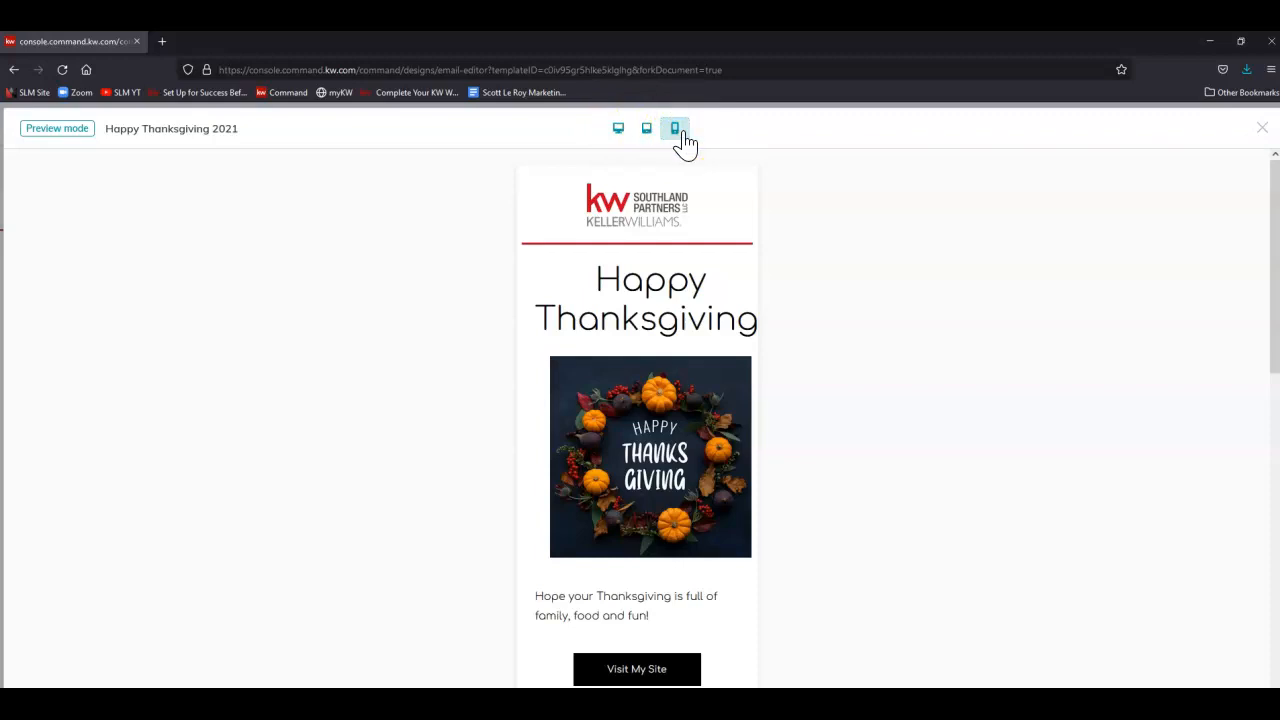
# - Close the preview, save the Happy Thanksgiving 2021 design and go to Campaigns
pyautogui.click(1263, 132)
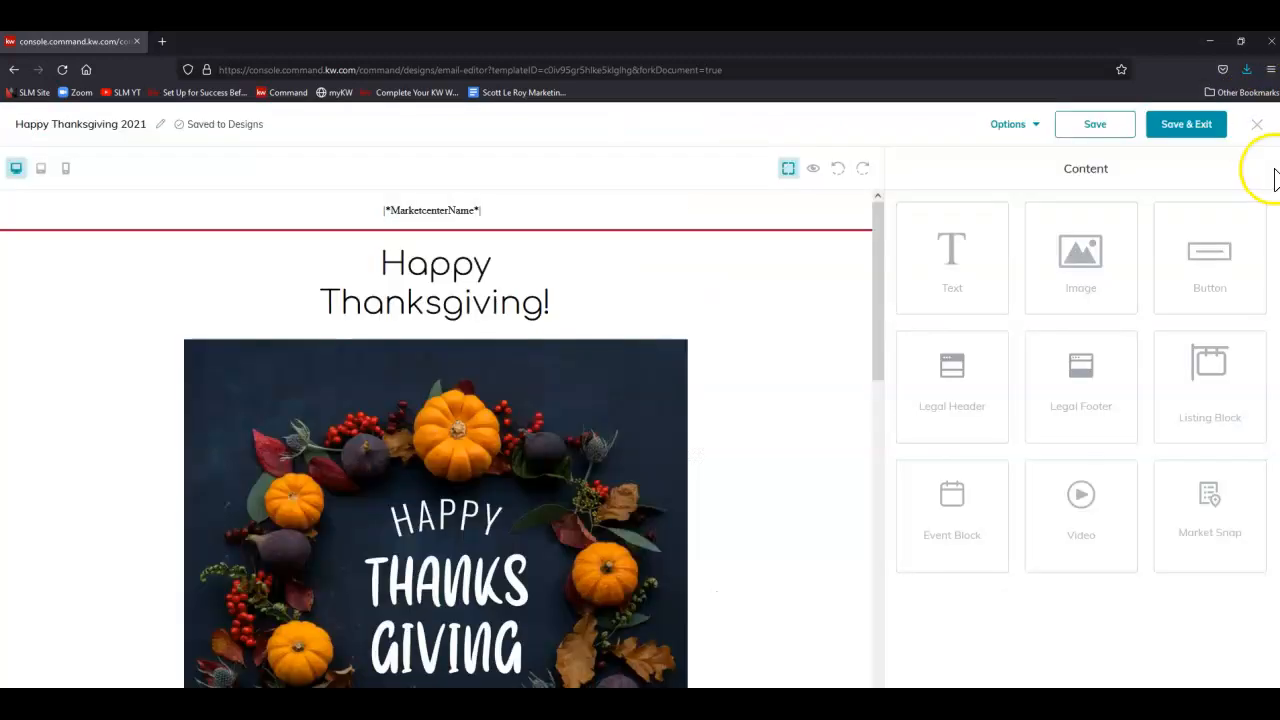
pyautogui.click(1190, 128)
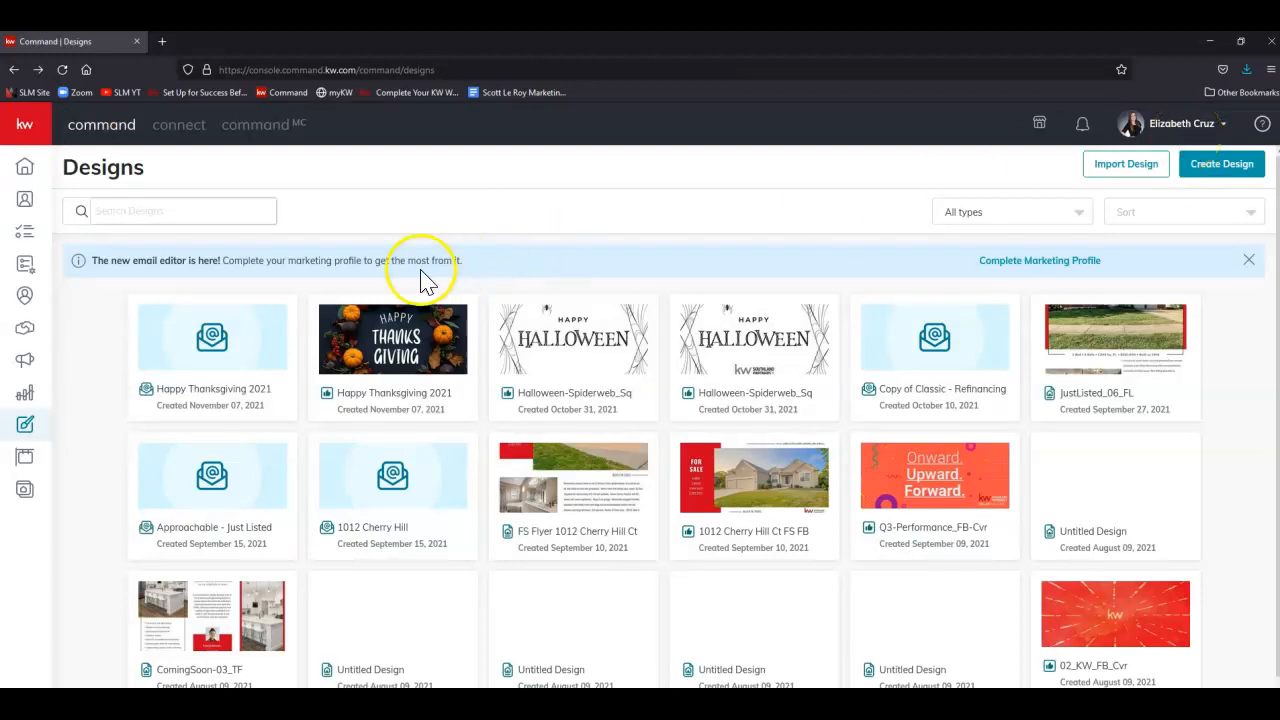
pyautogui.click(26, 364)
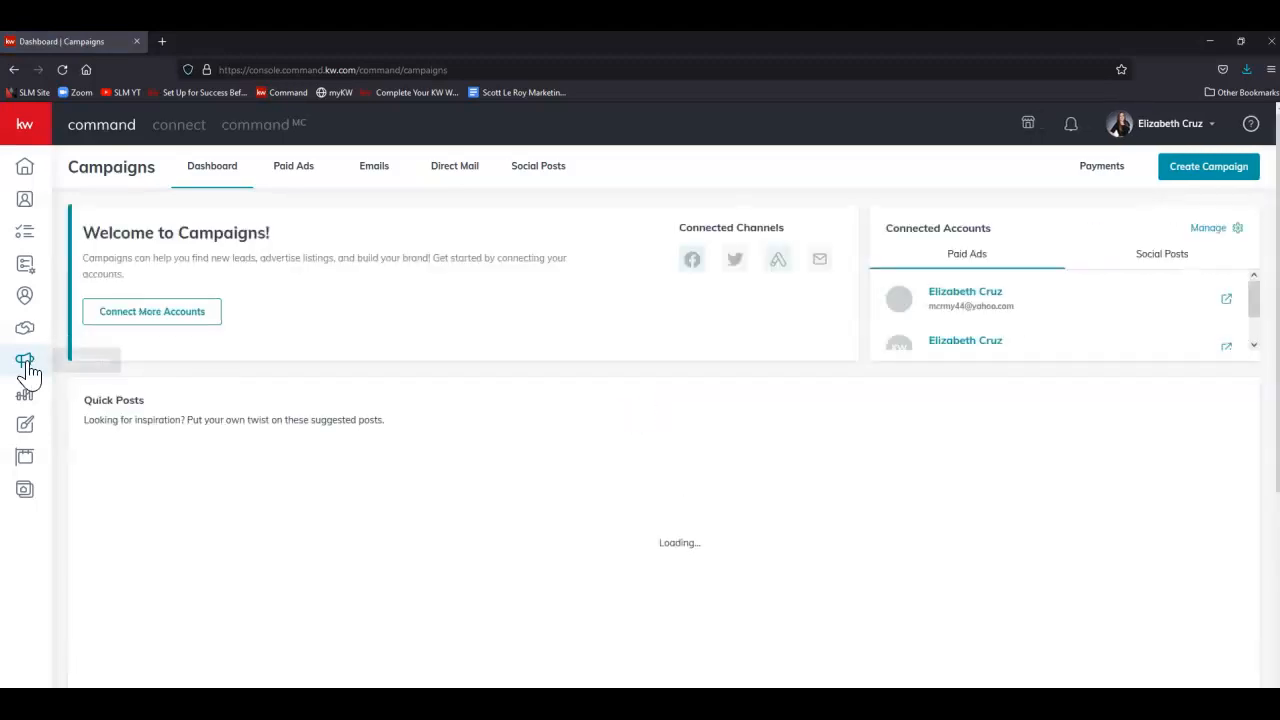
# - Create the Happy Thanksgiving 2021 email campaign with the Brand Awareness goal via Command Email
pyautogui.click(1188, 186)
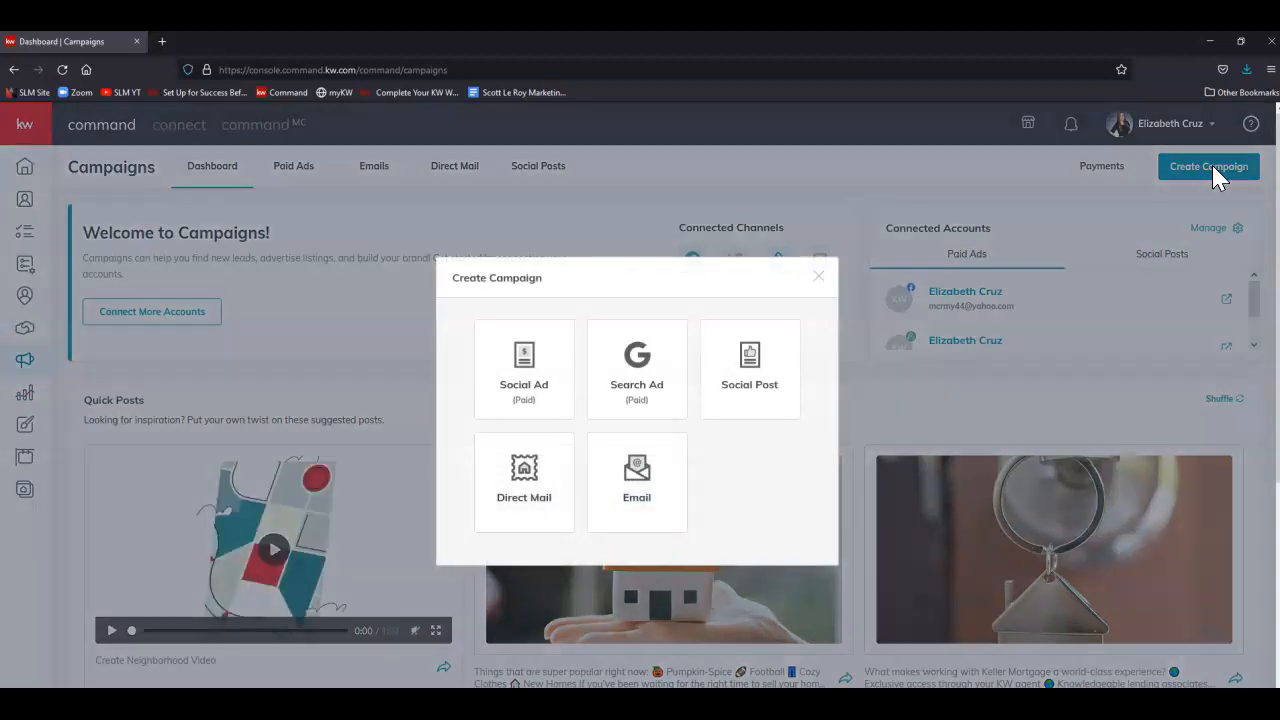
pyautogui.click(642, 490)
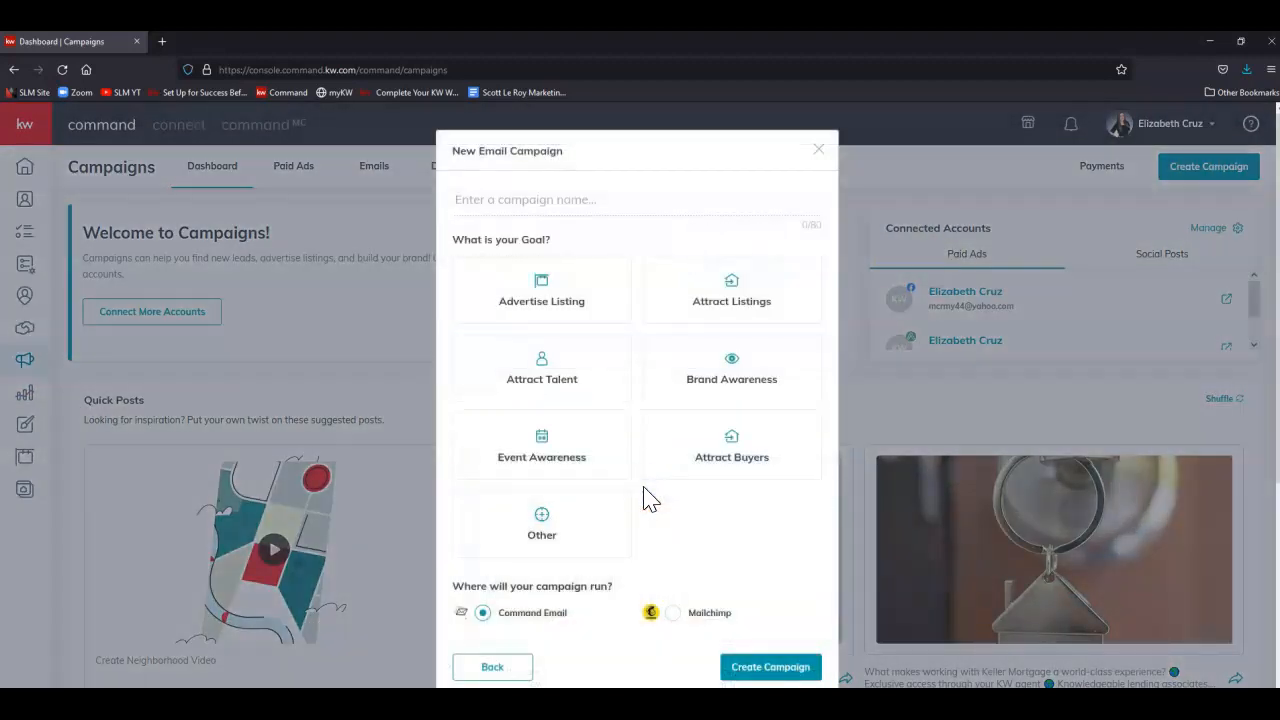
pyautogui.click(610, 207)
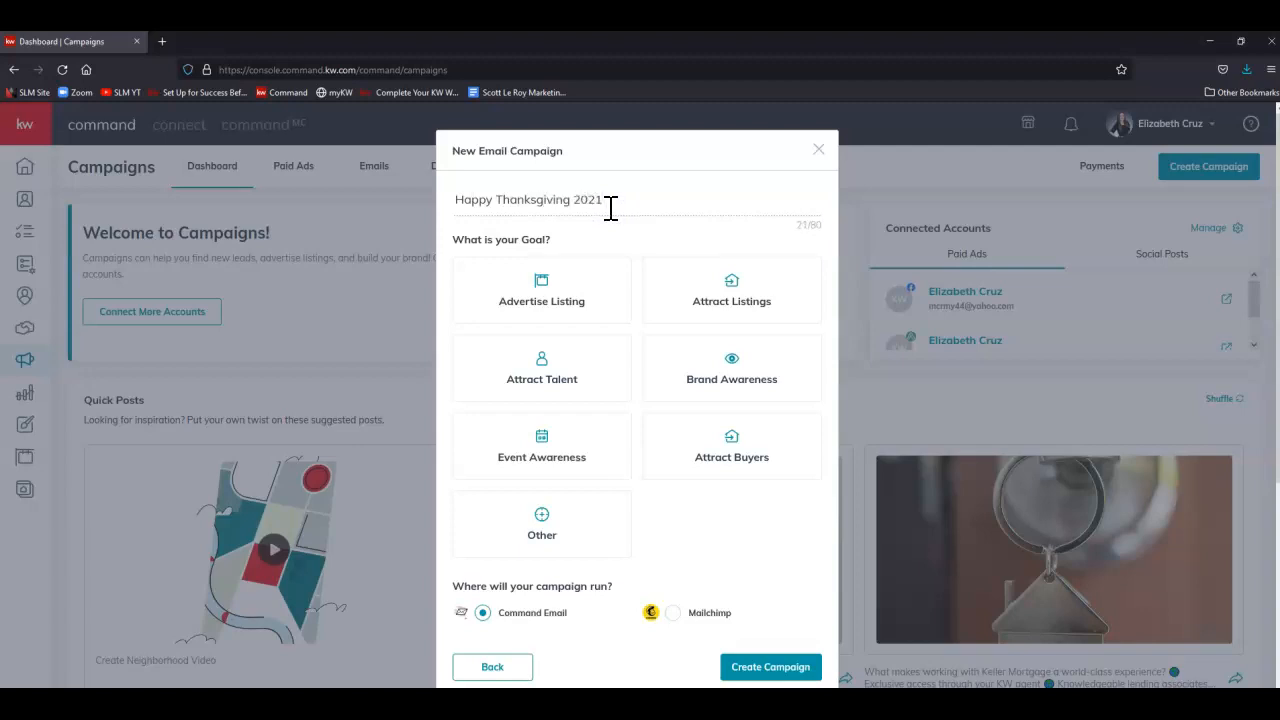
pyautogui.click(704, 388)
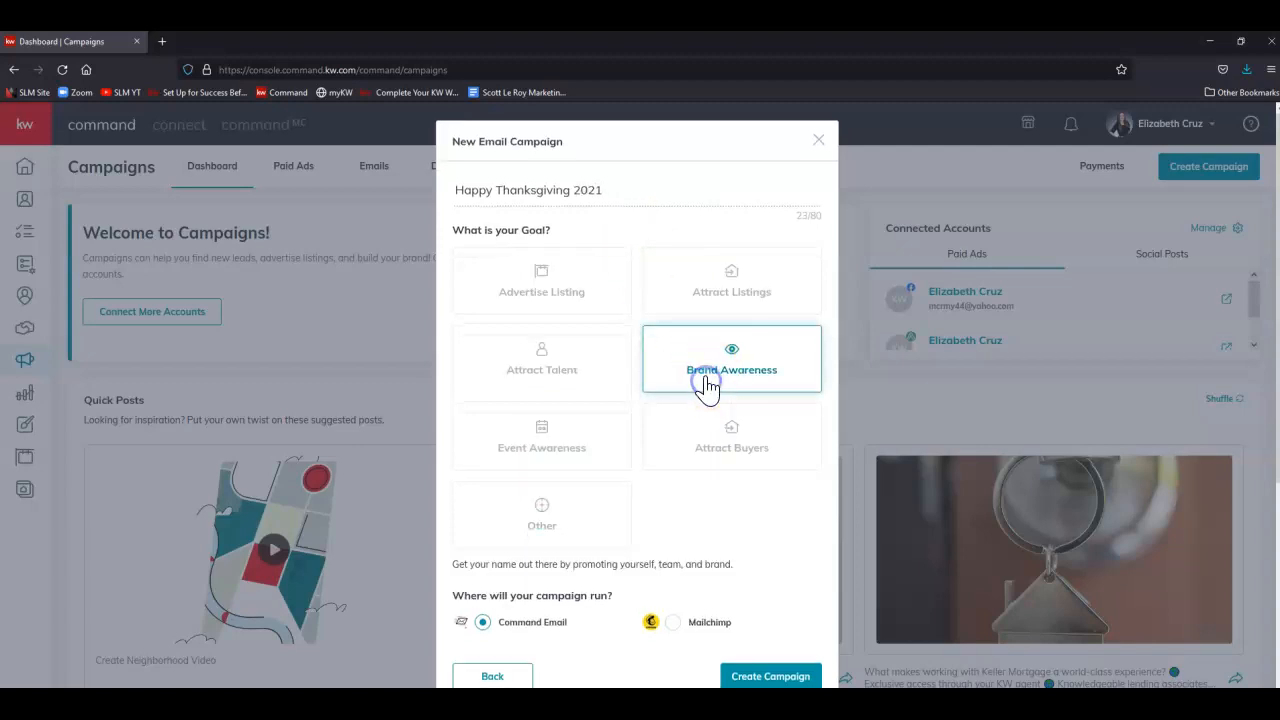
pyautogui.scroll(-2, 580, 612)
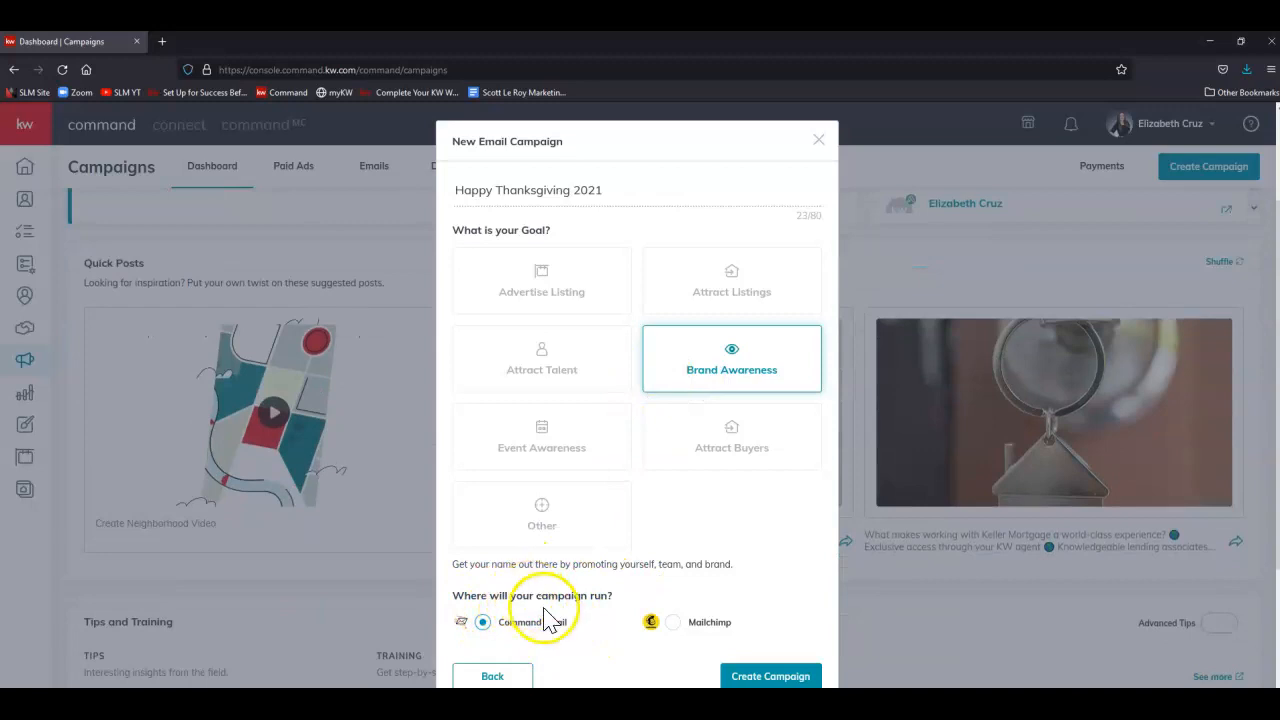
pyautogui.click(815, 678)
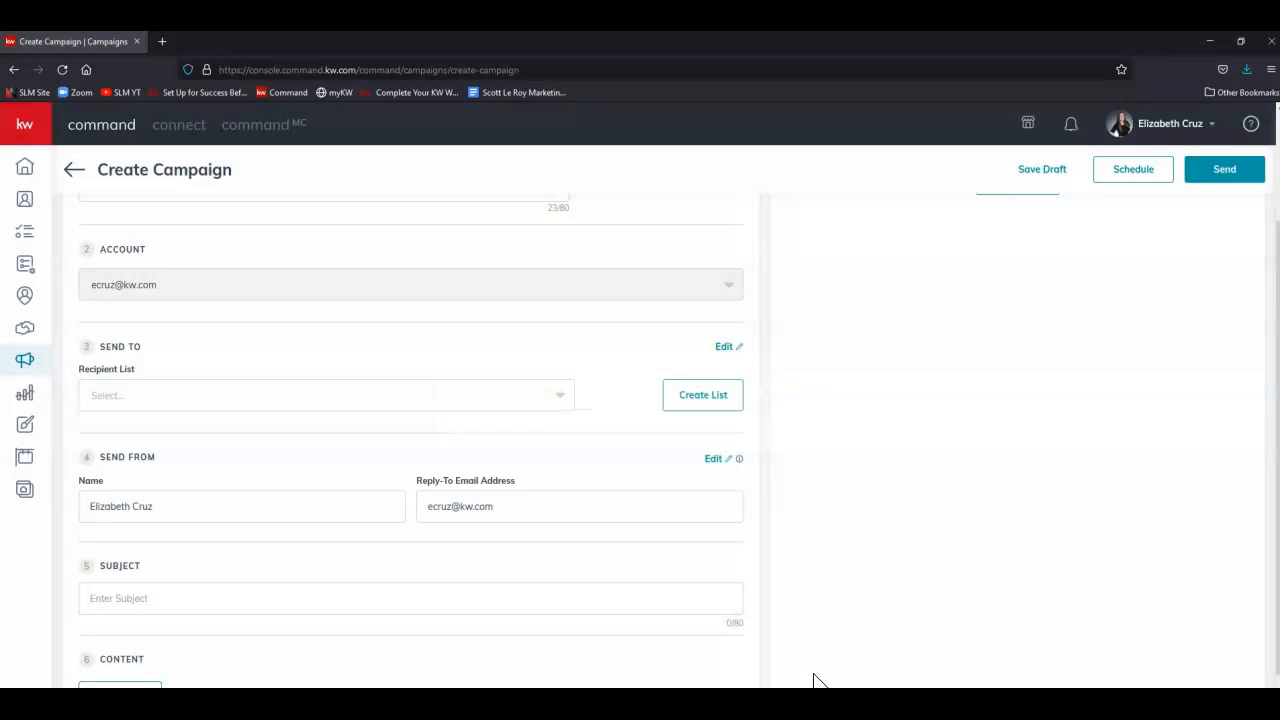
pyautogui.scroll(2, 420, 500)
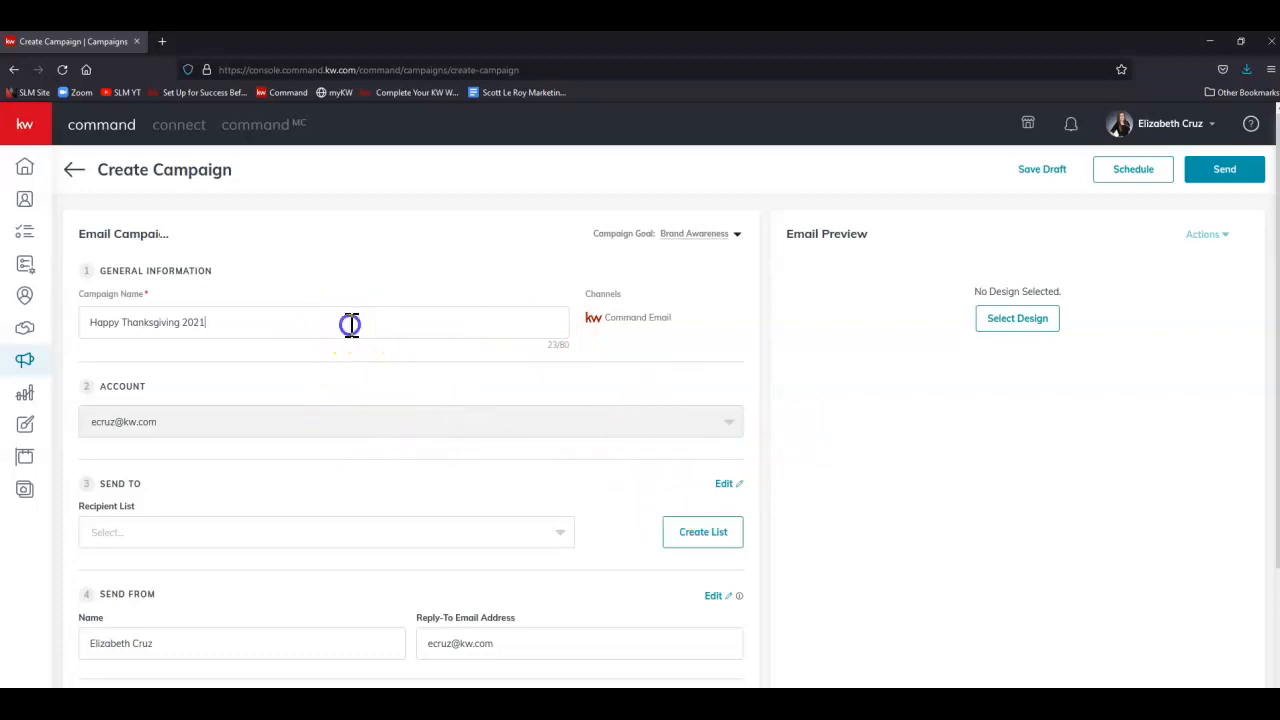
pyautogui.moveTo(349, 323); pyautogui.dragTo(45, 315)
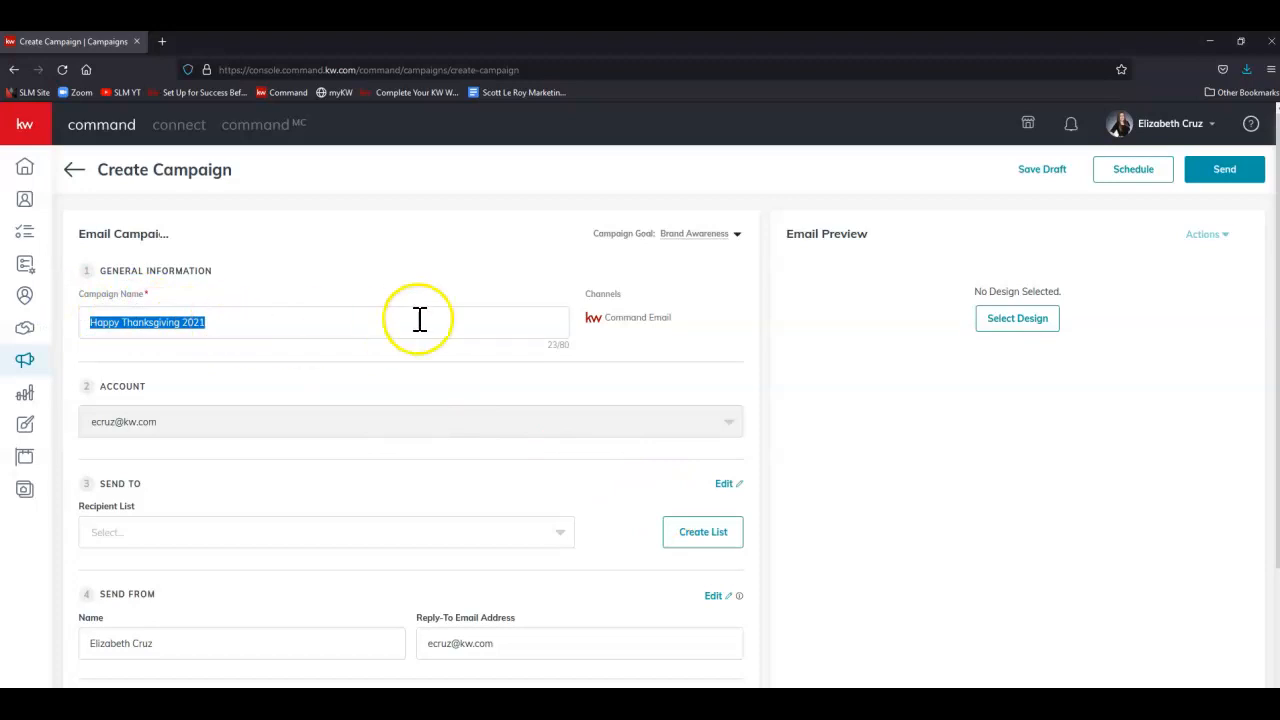
pyautogui.click(737, 242)
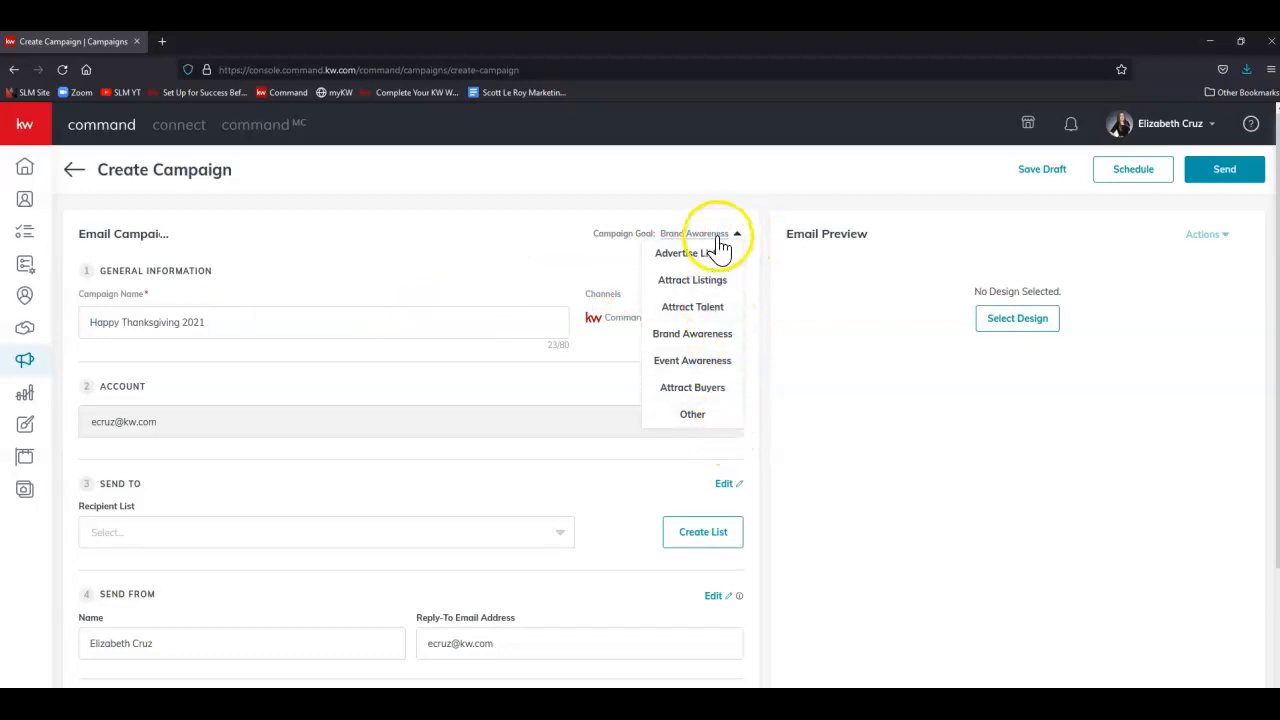
pyautogui.click(729, 236)
pyautogui.scroll(-3, 730, 240)
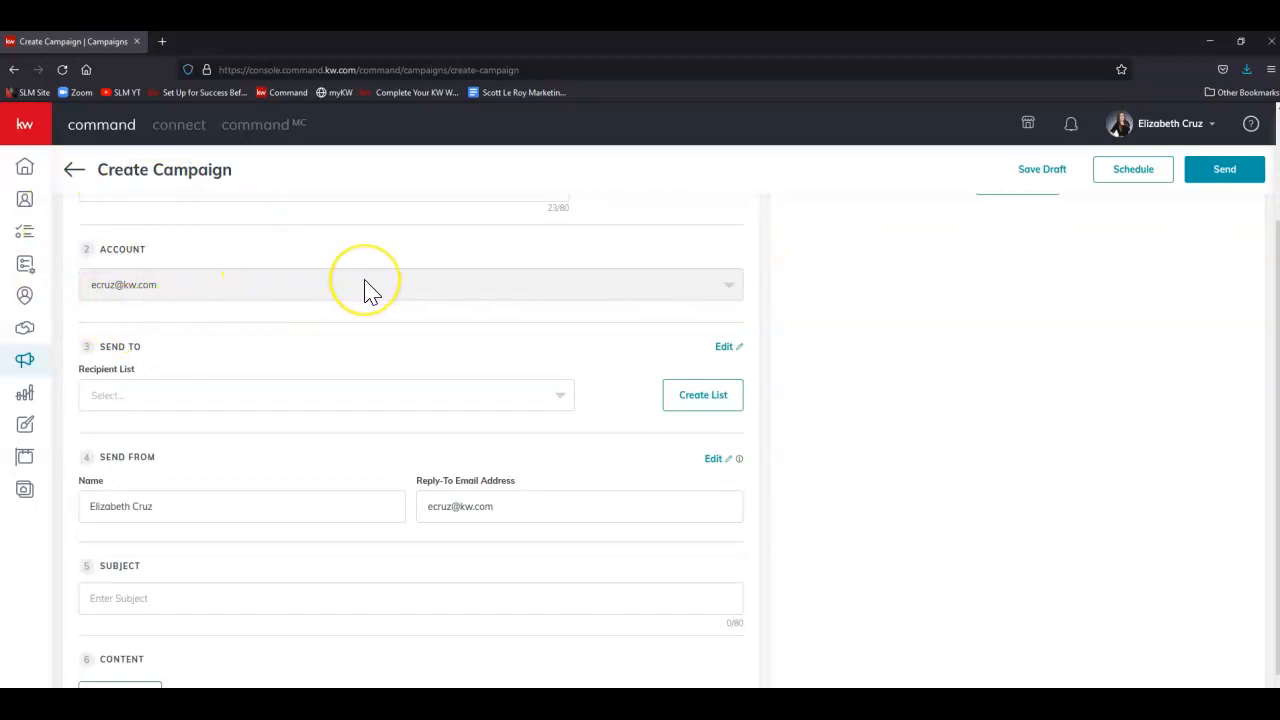
pyautogui.scroll(-1, 365, 288)
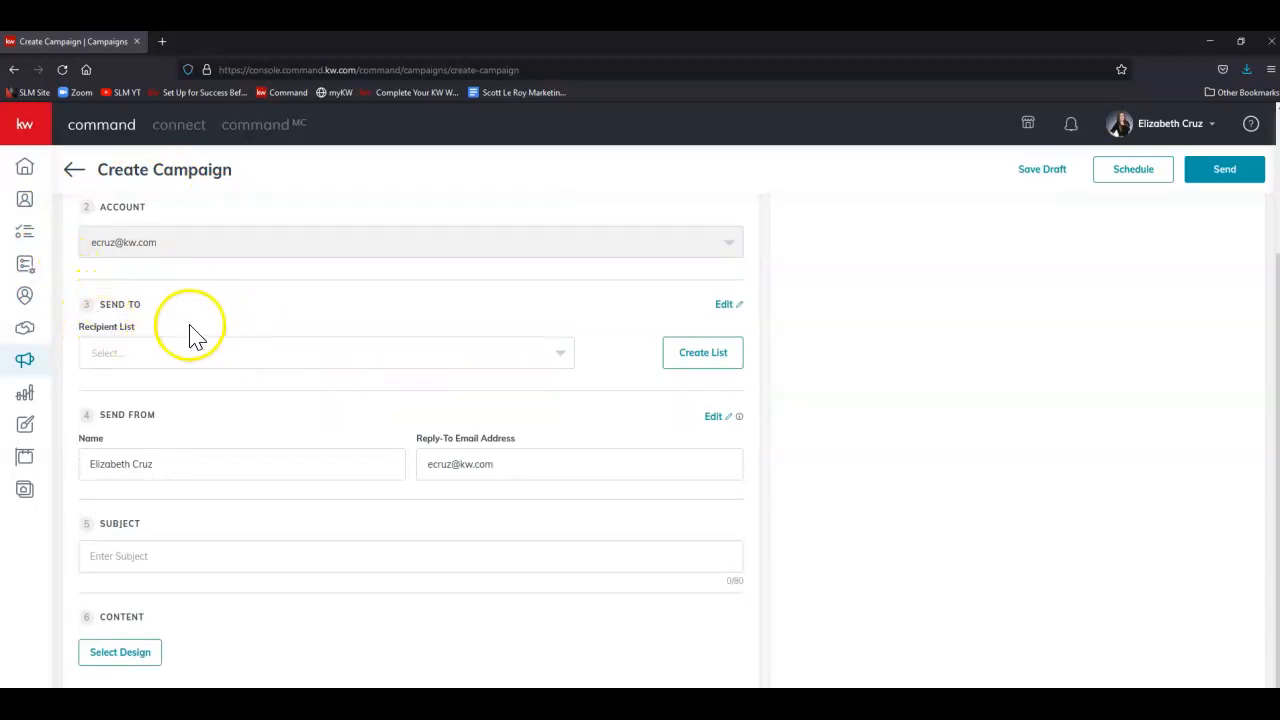
pyautogui.click(487, 356)
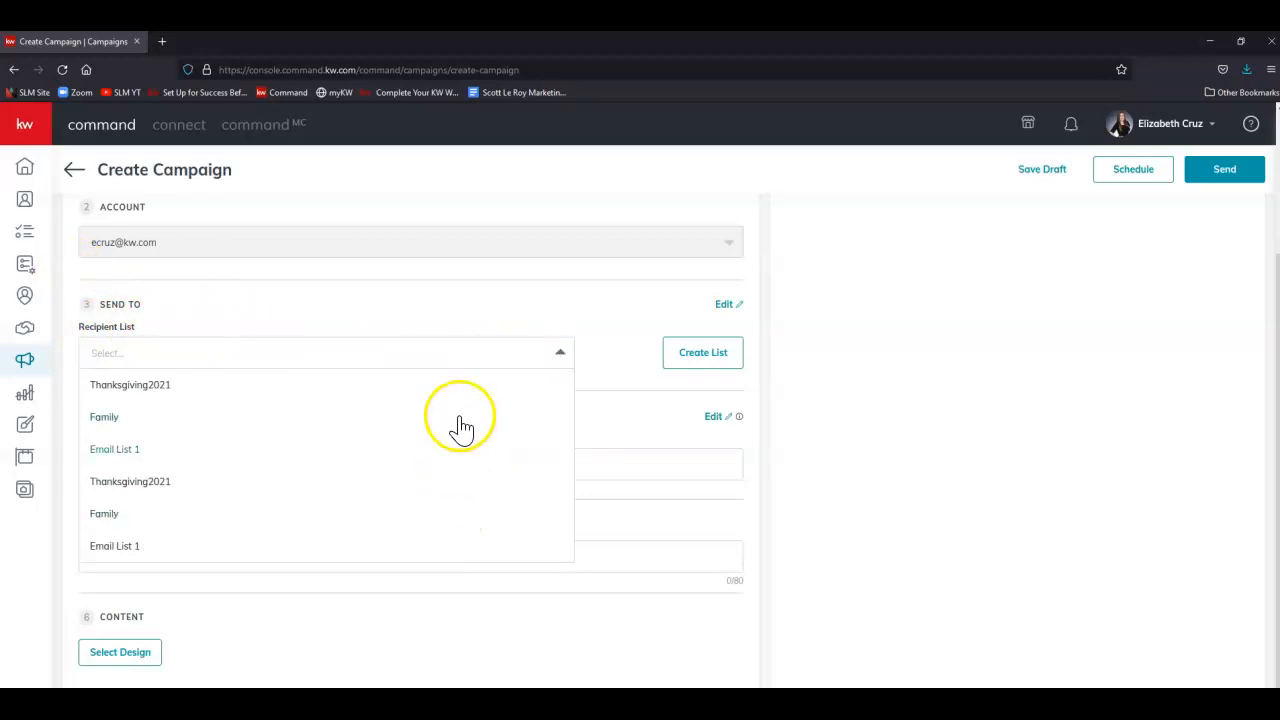
pyautogui.click(492, 345)
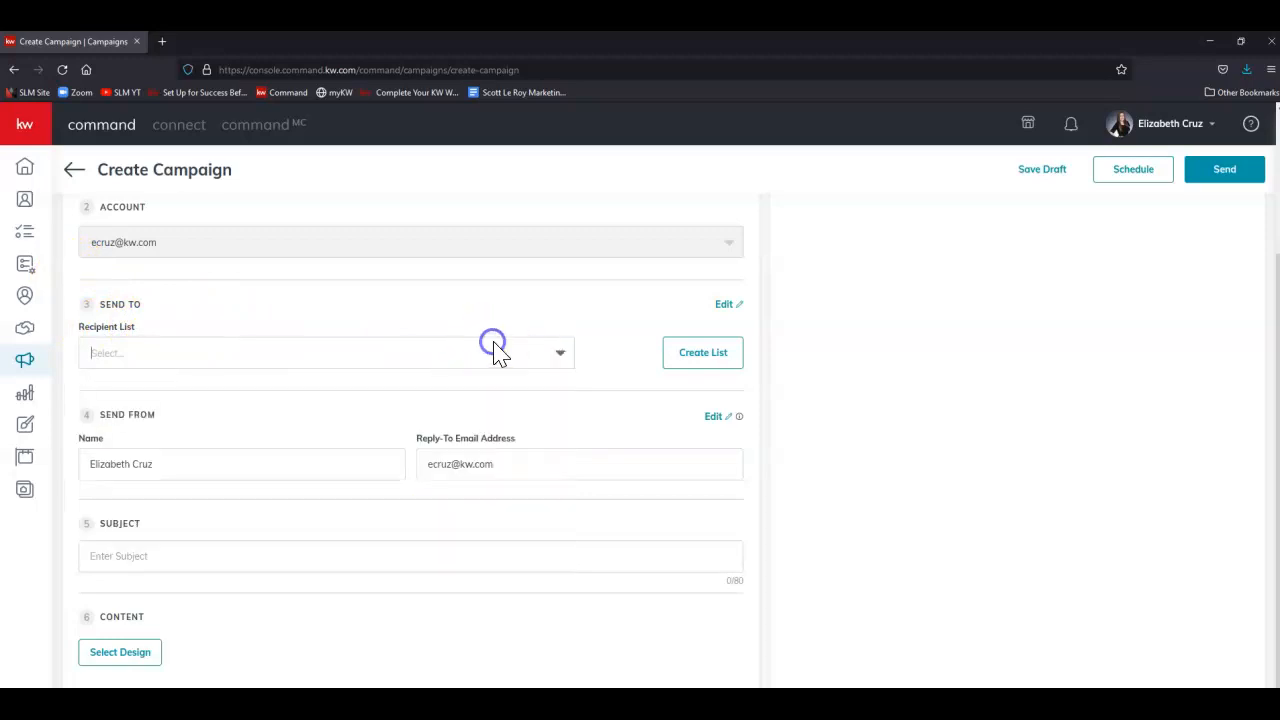
# - Start a new recipient list, selecting all contacts and filtering by the friend tag
pyautogui.click(735, 360)
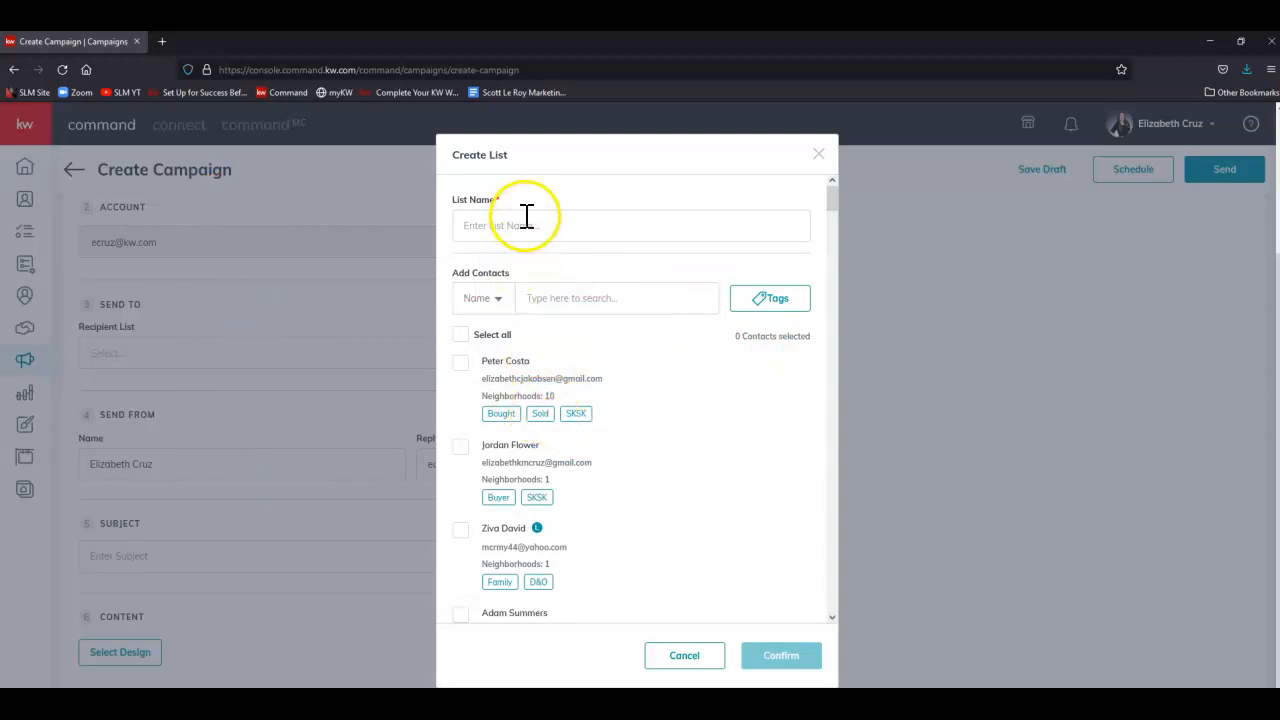
pyautogui.click(461, 363)
pyautogui.click(461, 446)
pyautogui.click(461, 532)
pyautogui.click(461, 336)
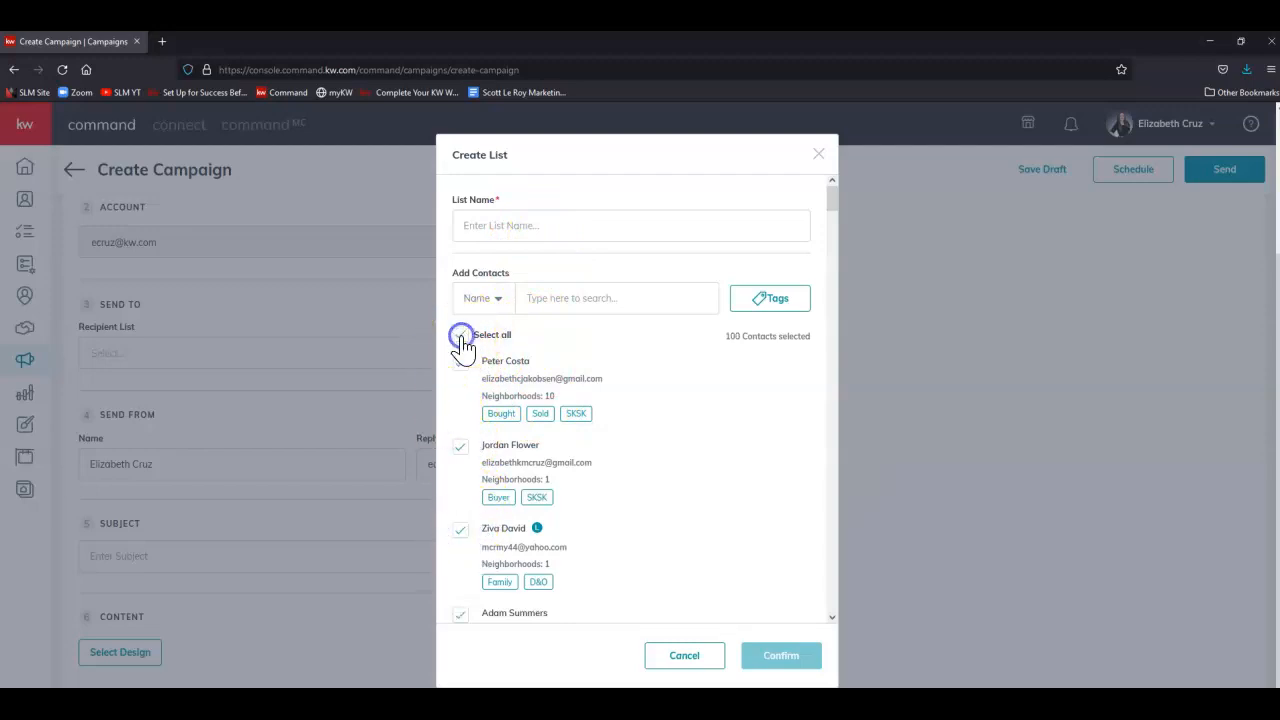
pyautogui.click(805, 305)
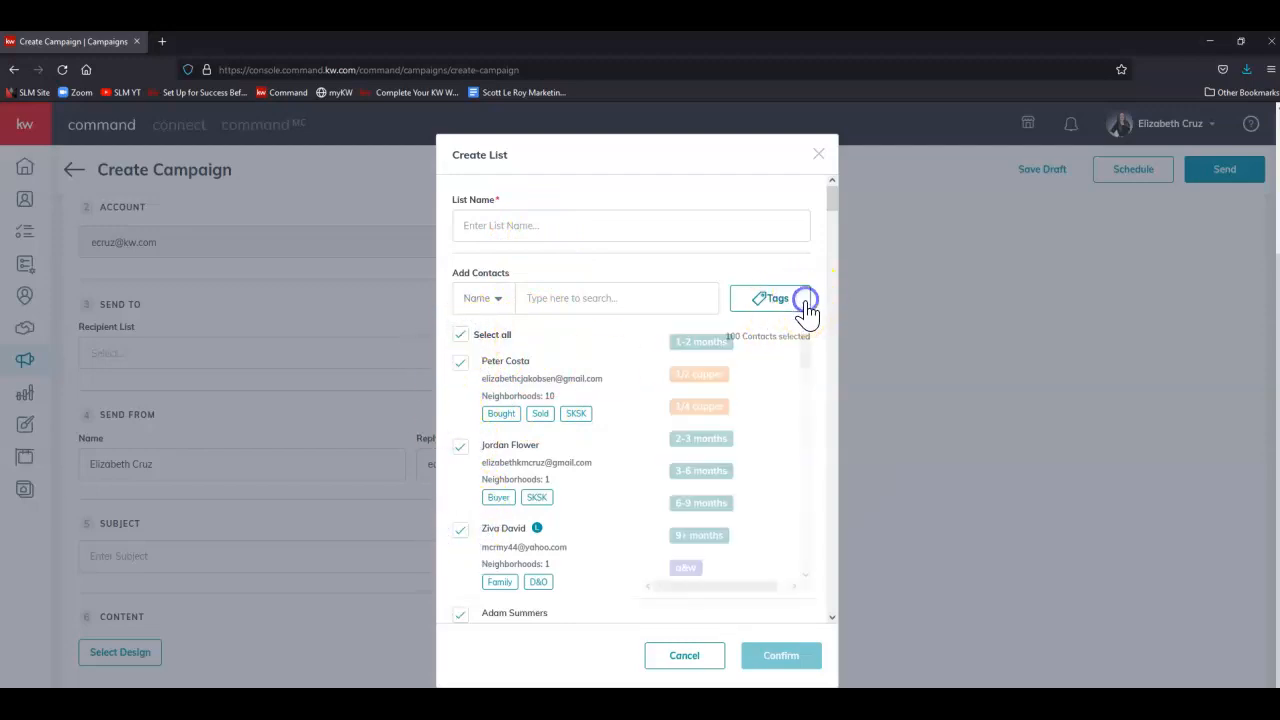
pyautogui.scroll(-3, 775, 505)
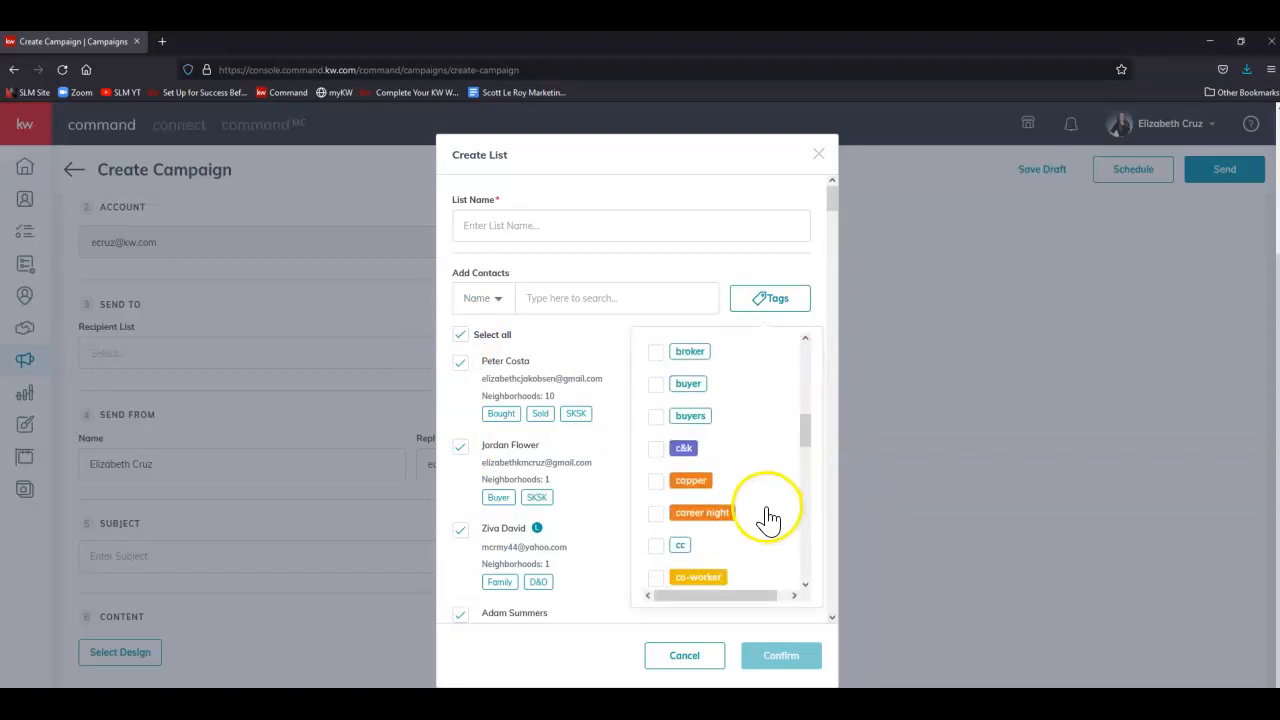
pyautogui.scroll(-6, 765, 518)
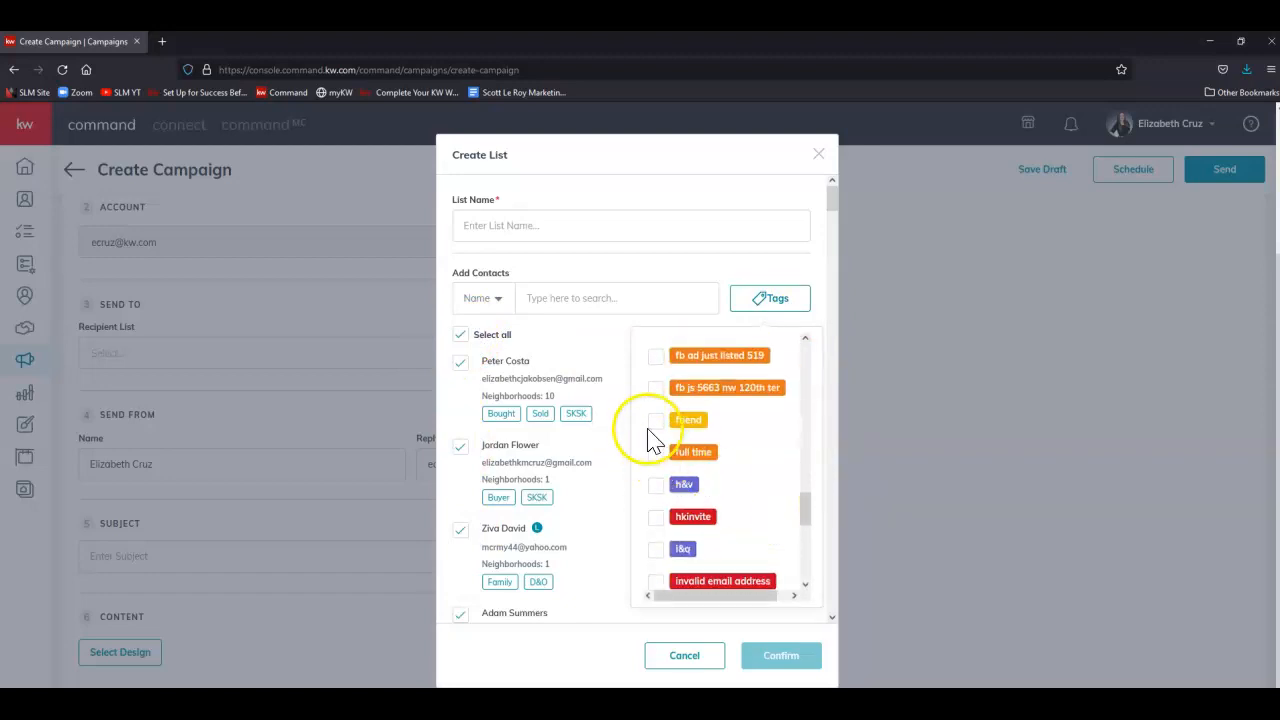
pyautogui.click(658, 425)
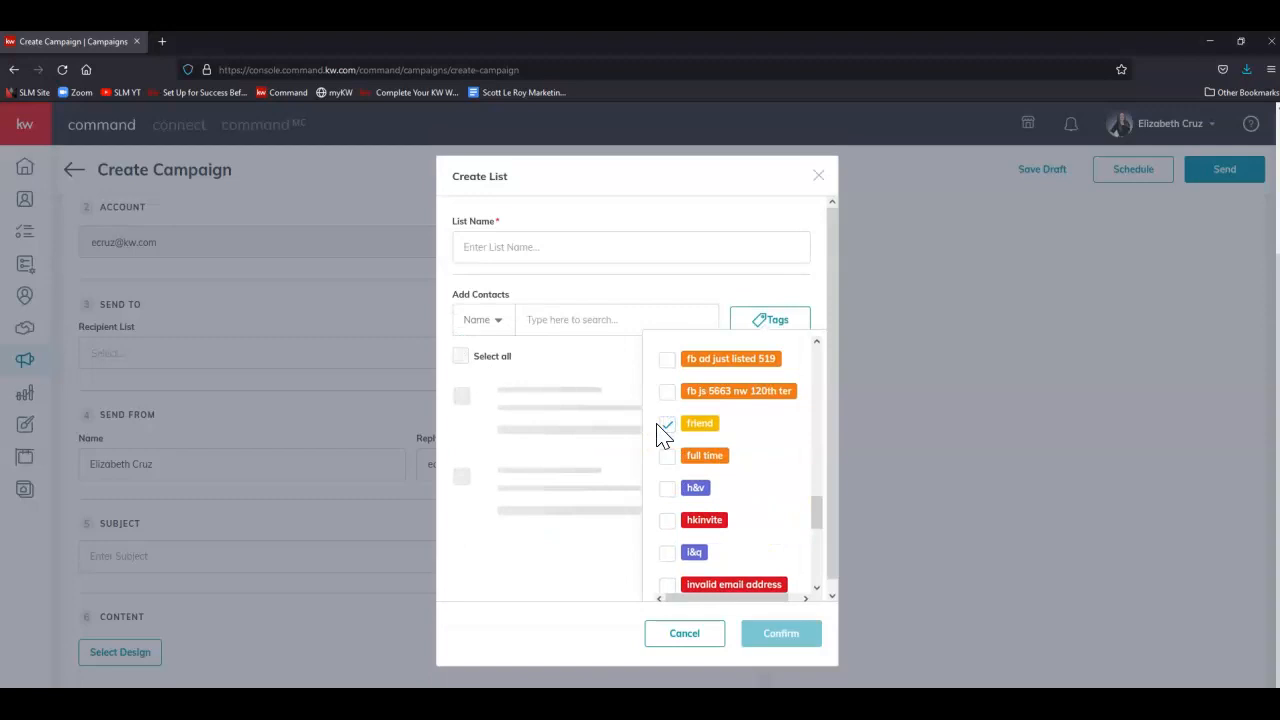
pyautogui.click(462, 424)
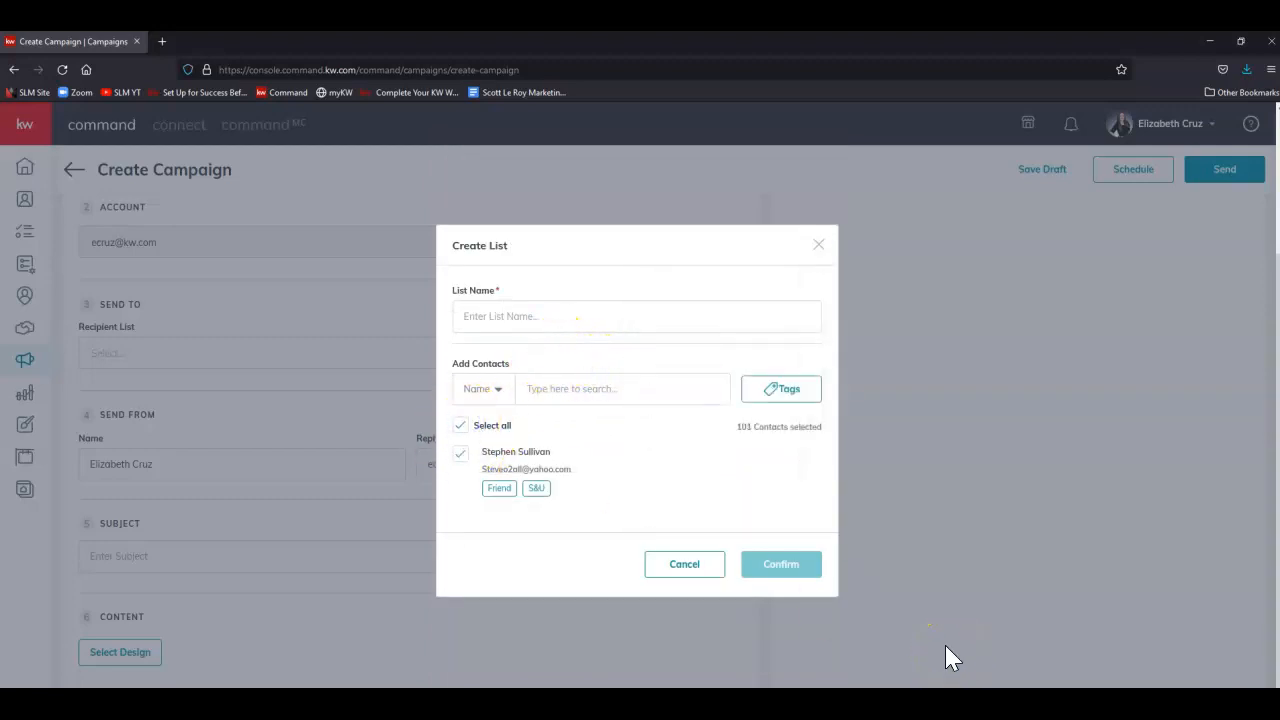
# - Cancel the new list and choose Thanksgiving2021 as the recipient list
pyautogui.click(665, 566)
pyautogui.click(248, 355)
pyautogui.click(265, 388)
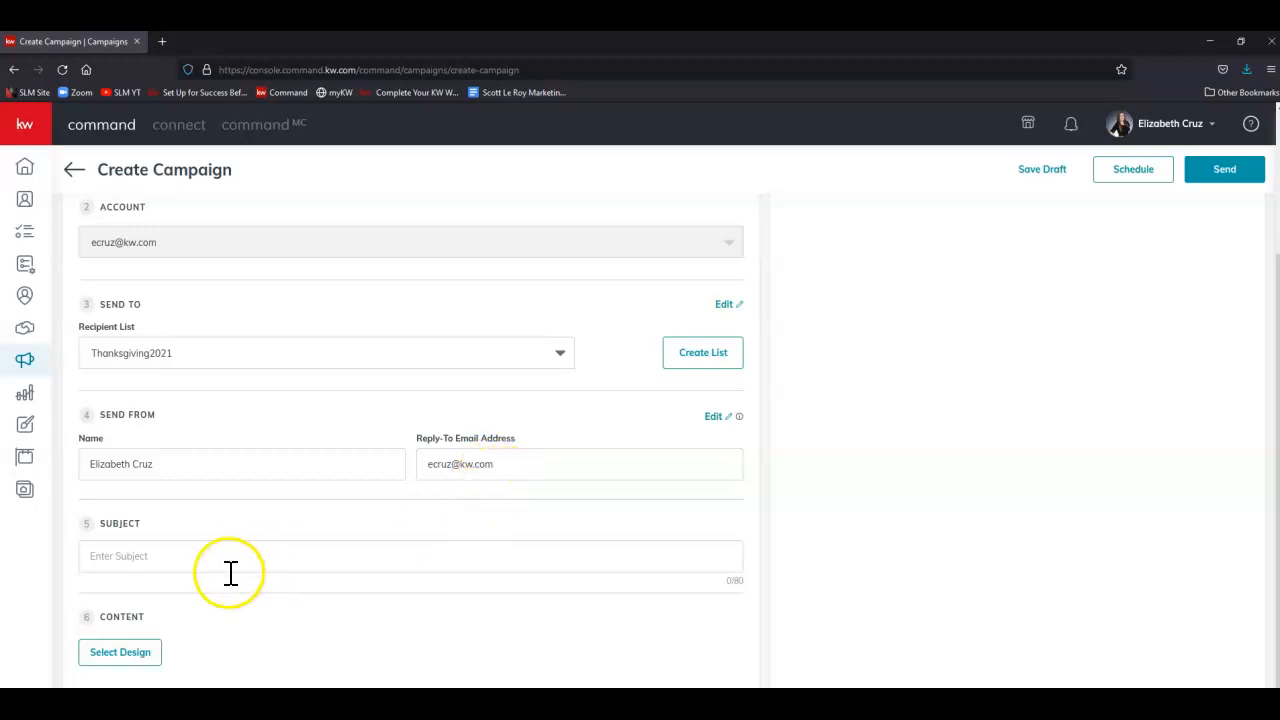
# - Enter the subject 'Wishing you a wonderful Thanksgiving!' and bring up the Template Library
pyautogui.click(200, 563)
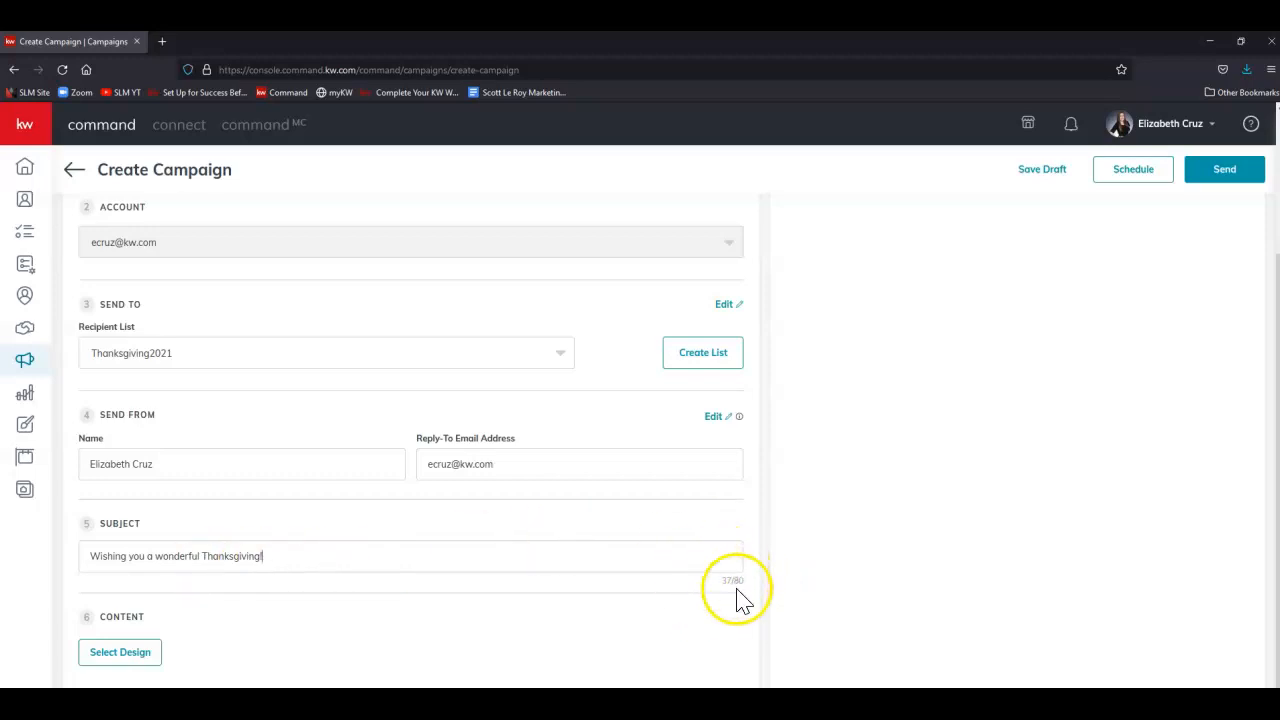
pyautogui.click(120, 652)
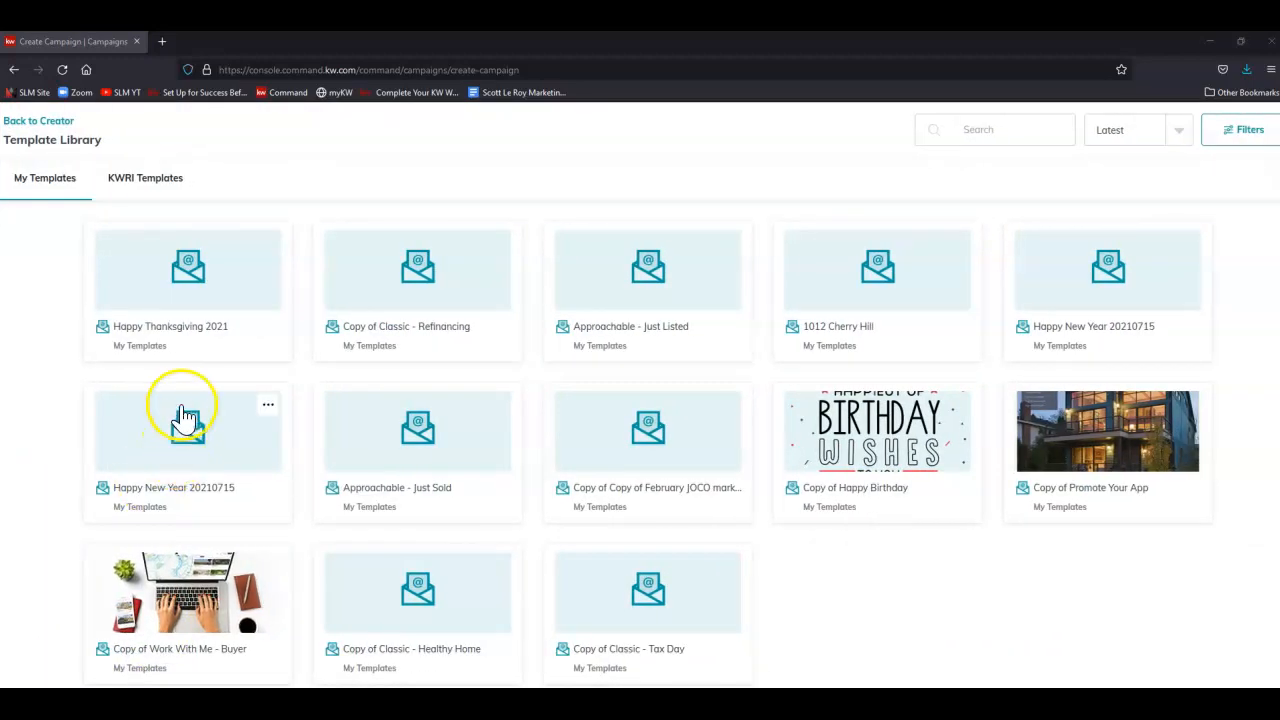
# - Load the Happy Thanksgiving 2021 template and select its Visit My Site button
pyautogui.click(188, 296)
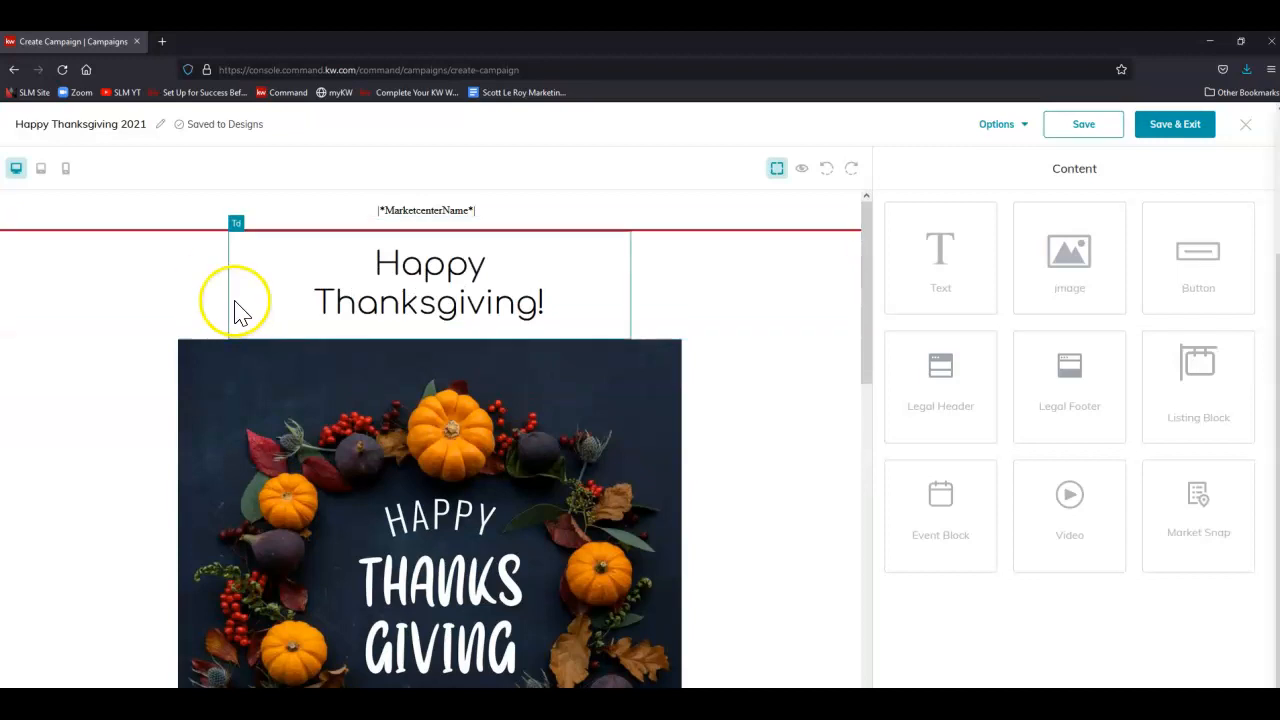
pyautogui.scroll(-5, 680, 460)
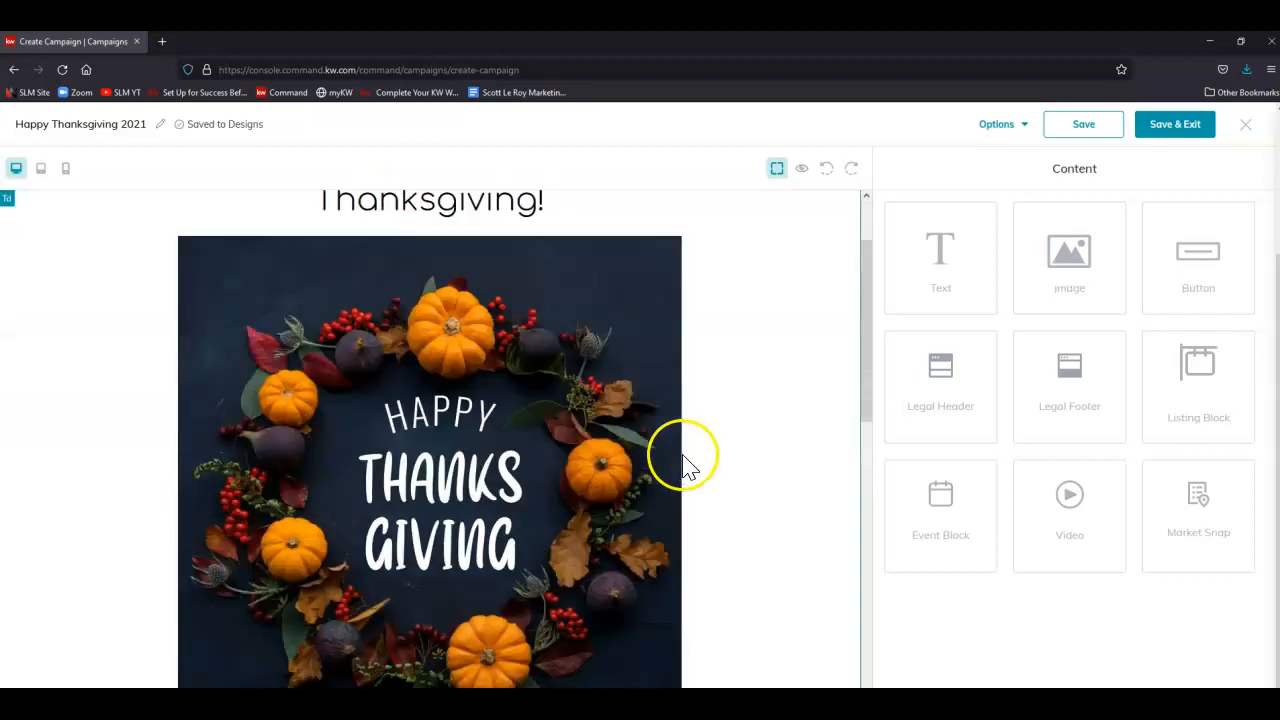
pyautogui.scroll(-4, 605, 570)
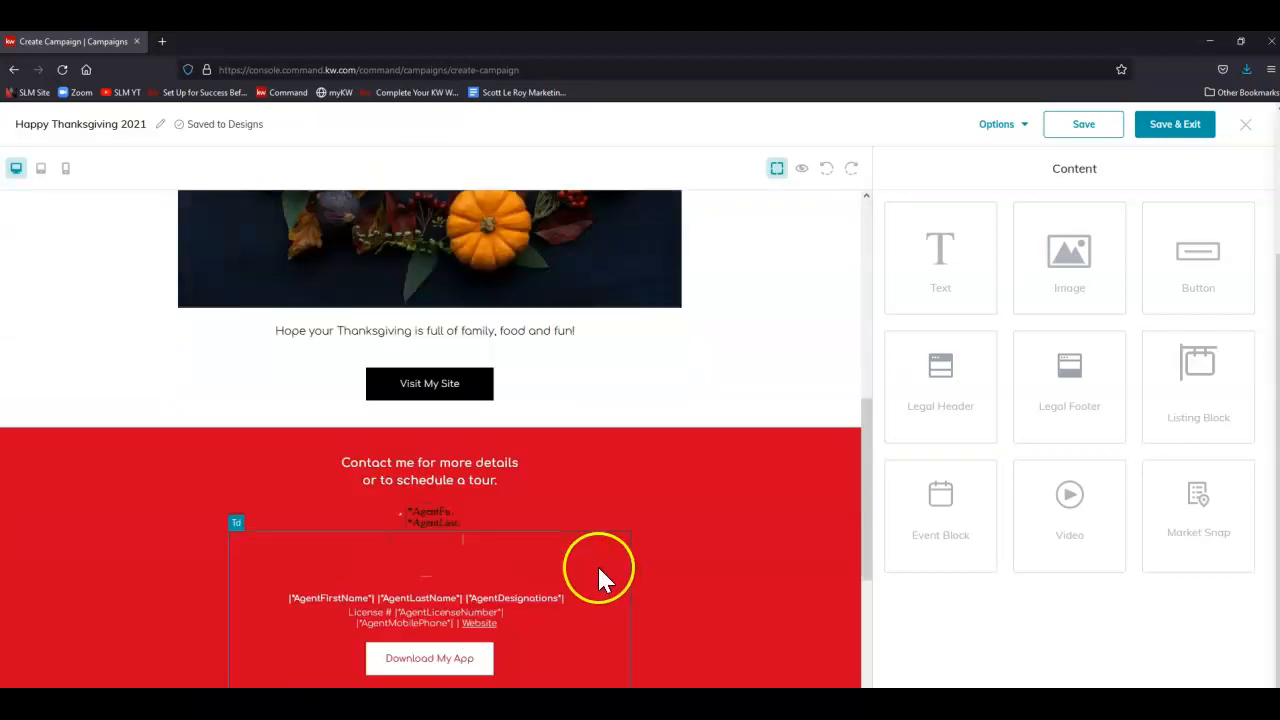
pyautogui.click(470, 307)
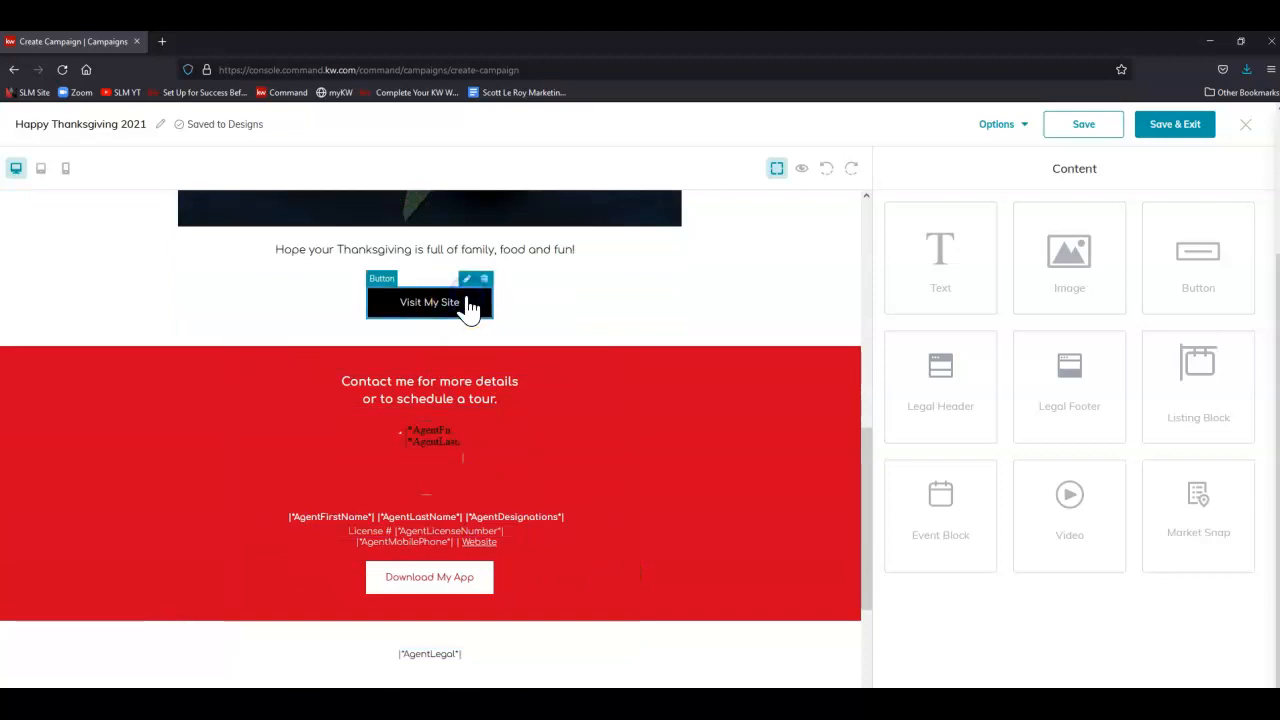
# - Give the Visit My Site button a rounded border with a 5 px radius
pyautogui.click(468, 281)
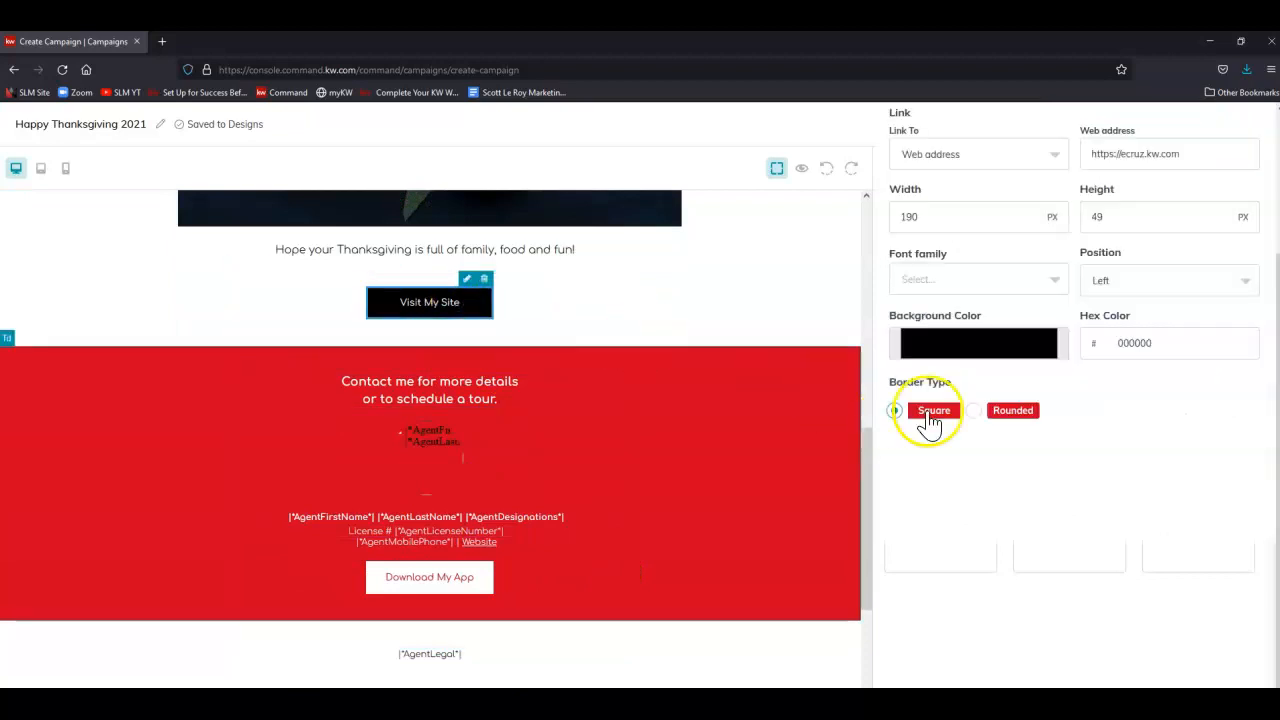
pyautogui.click(973, 412)
pyautogui.scroll(3, 926, 214)
pyautogui.click(927, 178)
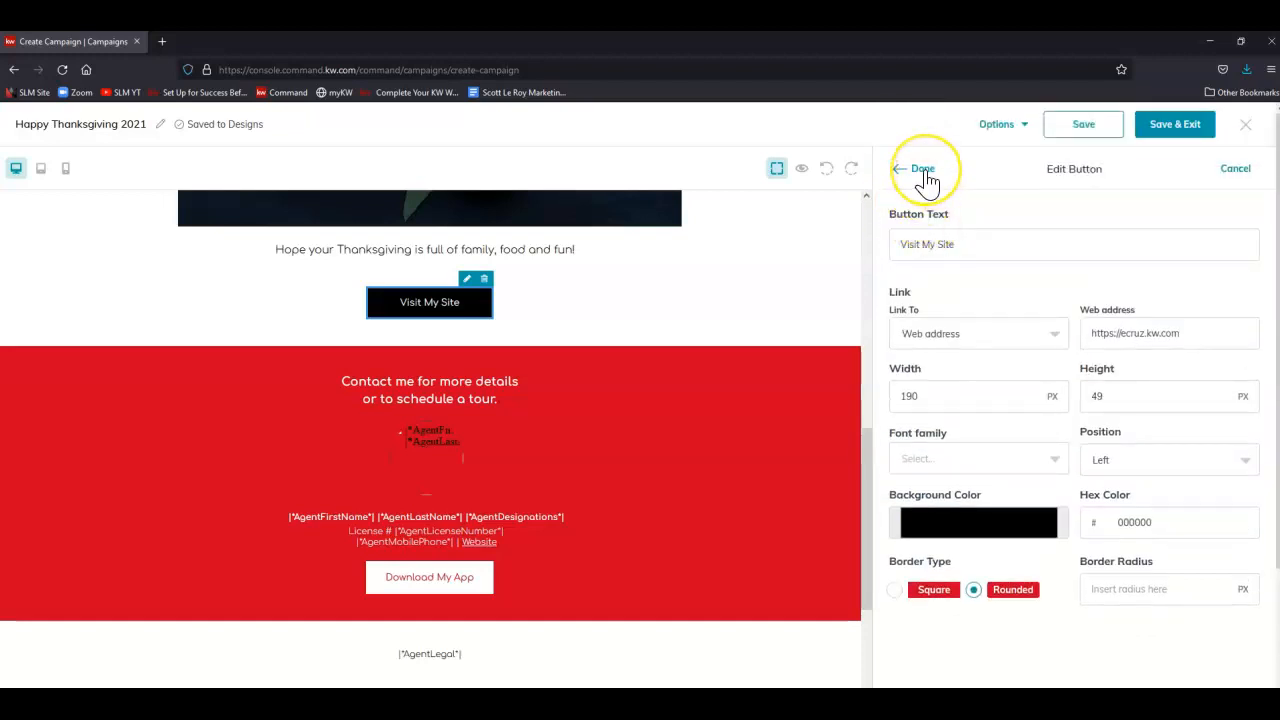
pyautogui.moveTo(933, 258); pyautogui.dragTo(480, 306)
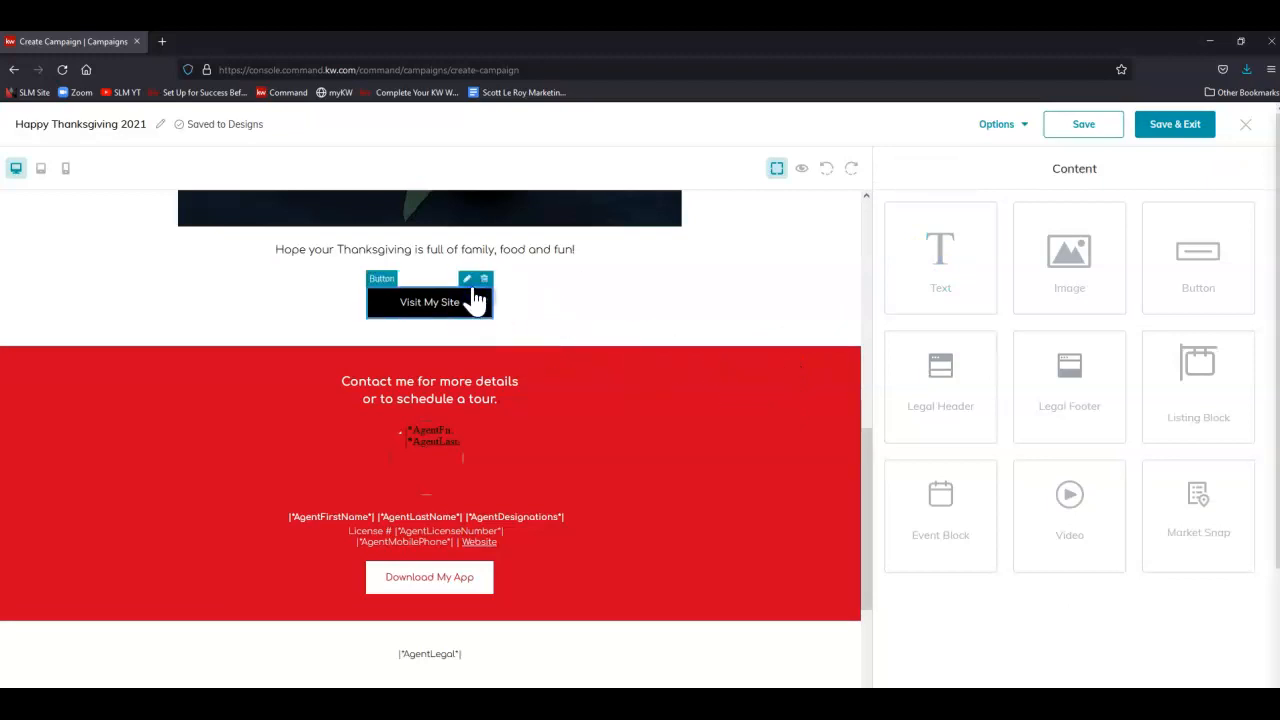
pyautogui.click(468, 287)
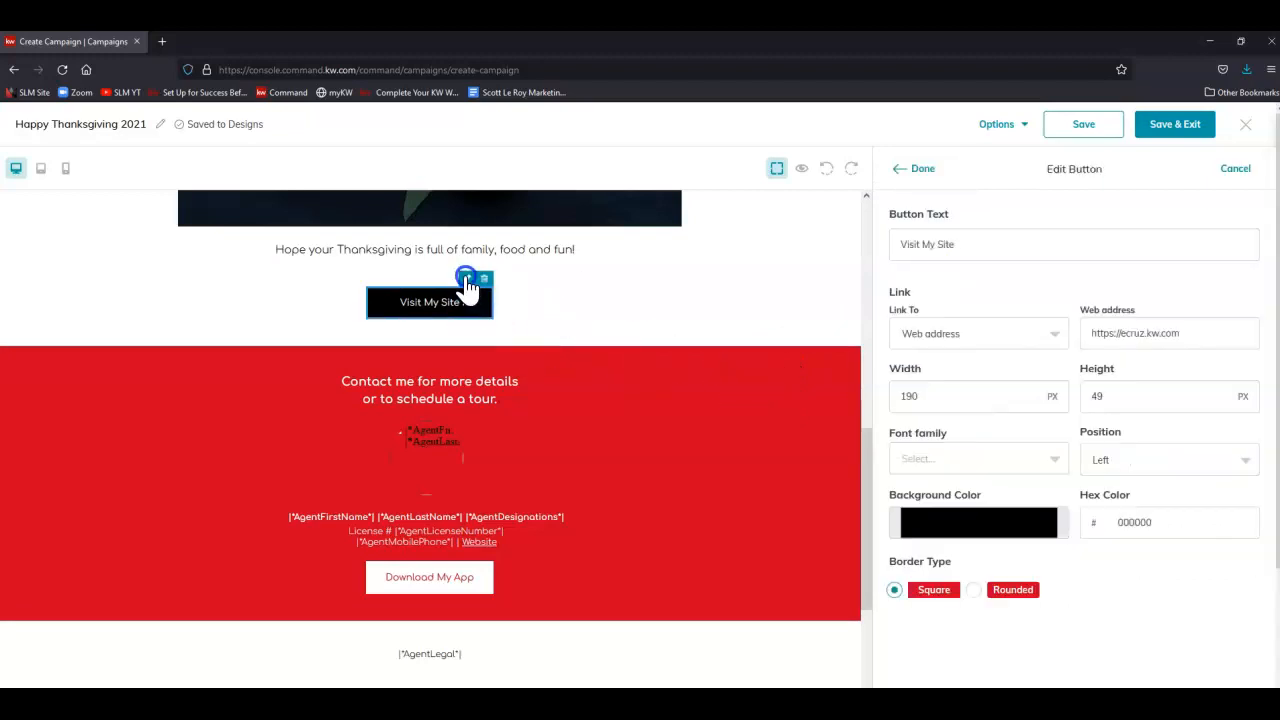
pyautogui.click(973, 590)
pyautogui.click(1161, 590)
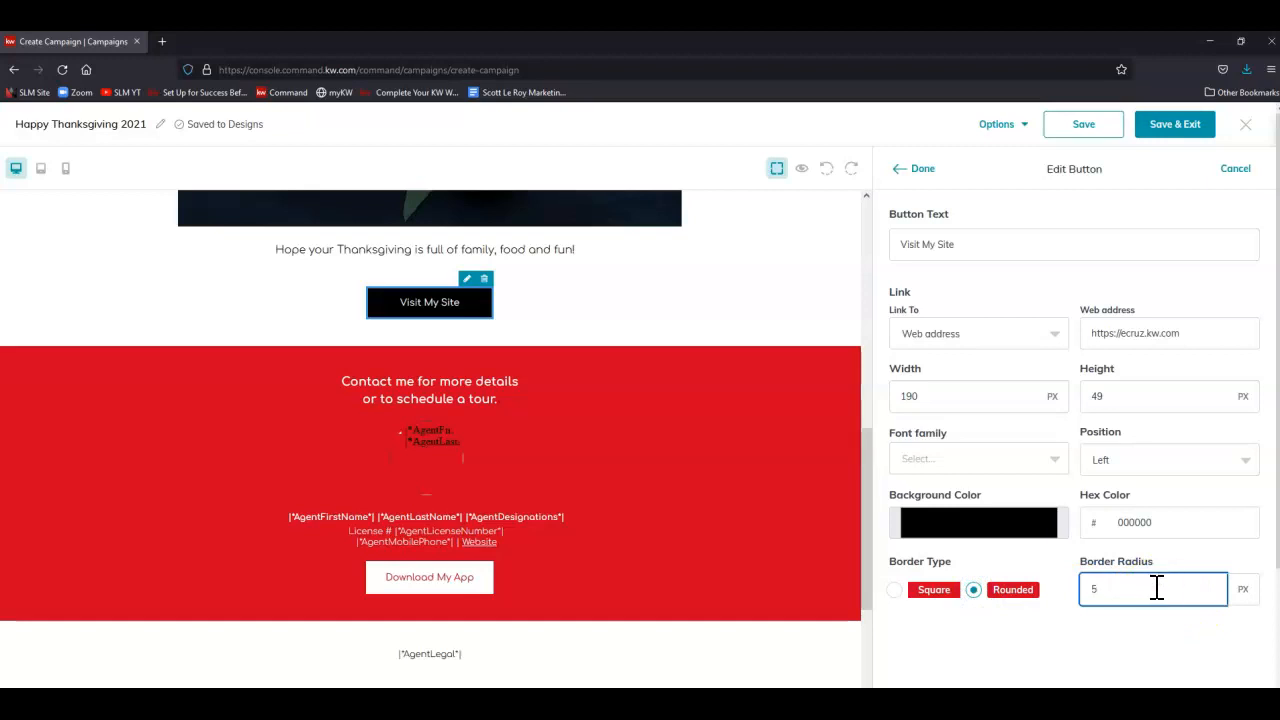
pyautogui.click(916, 170)
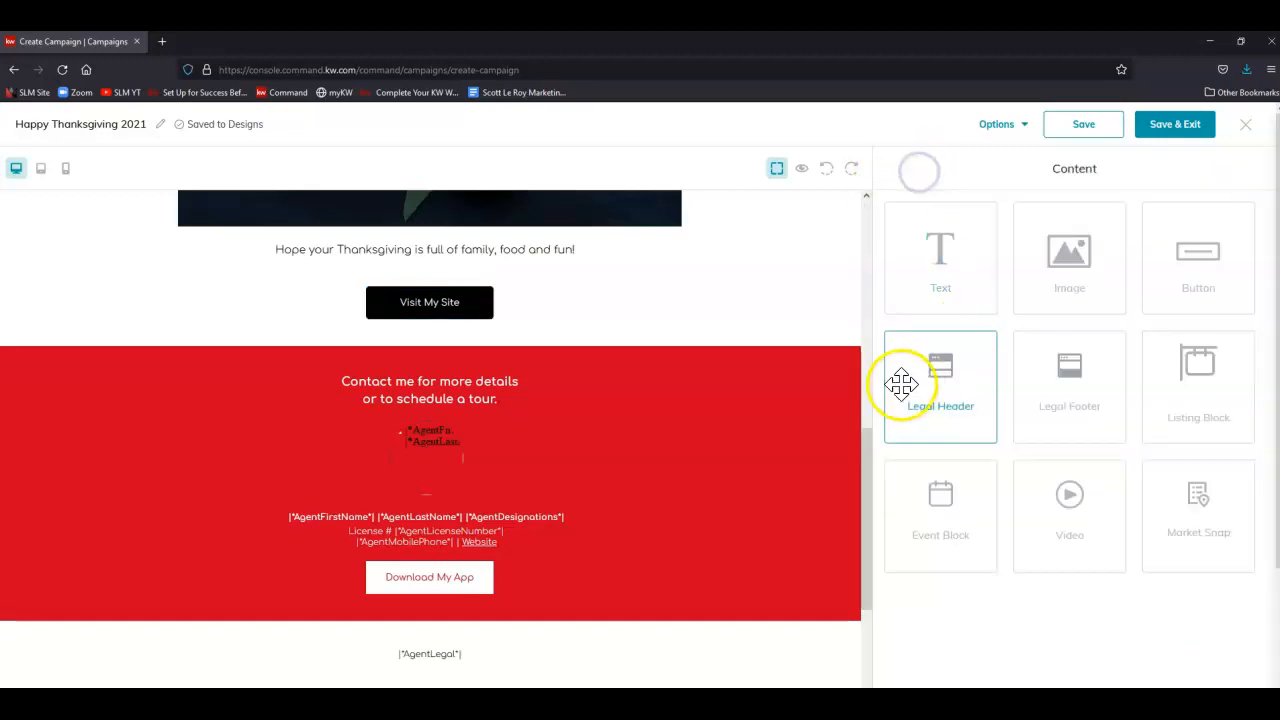
# - Make the Download My App button's border rounded with a 5 px radius
pyautogui.moveTo(457, 594)
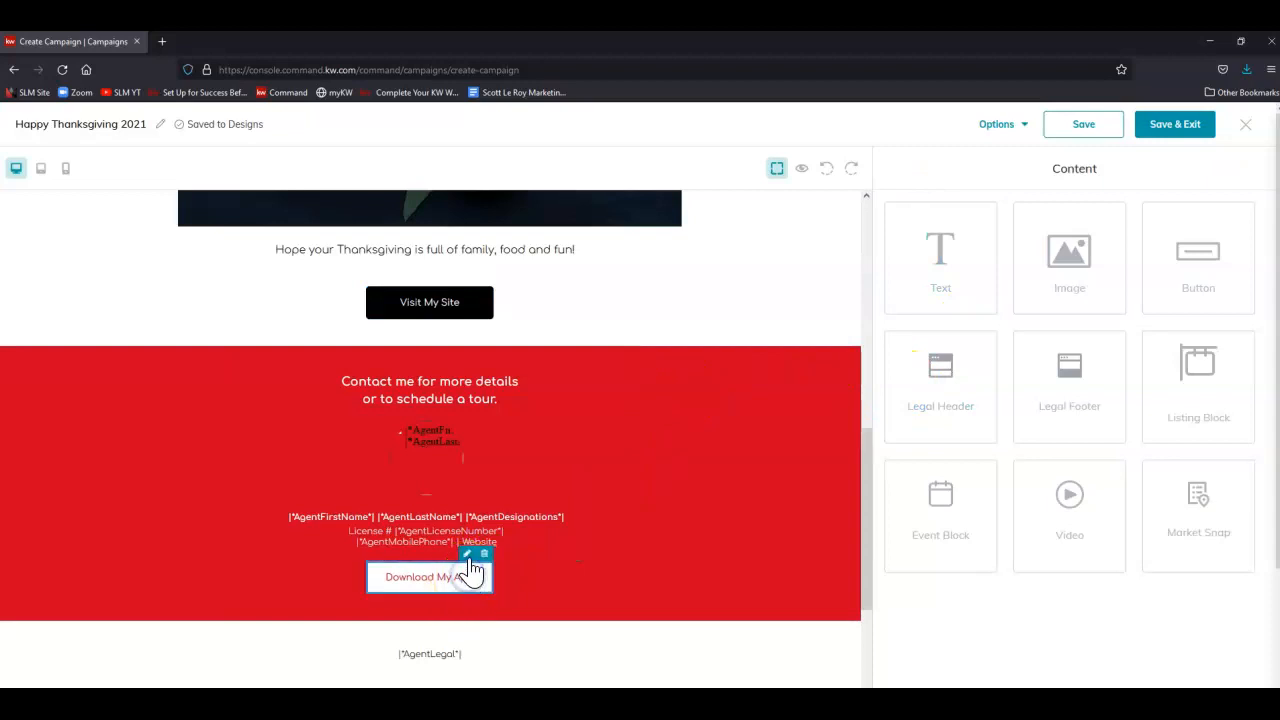
pyautogui.click(472, 570)
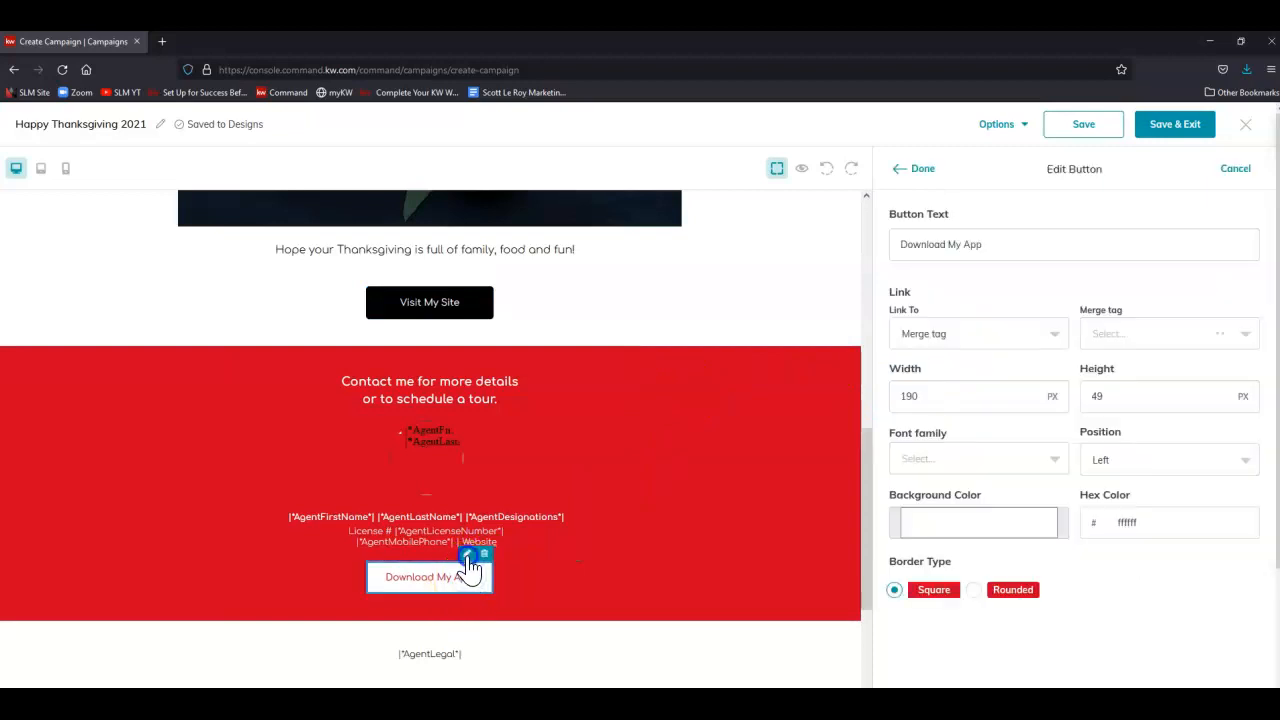
pyautogui.click(972, 592)
pyautogui.click(1127, 598)
pyautogui.write('5')
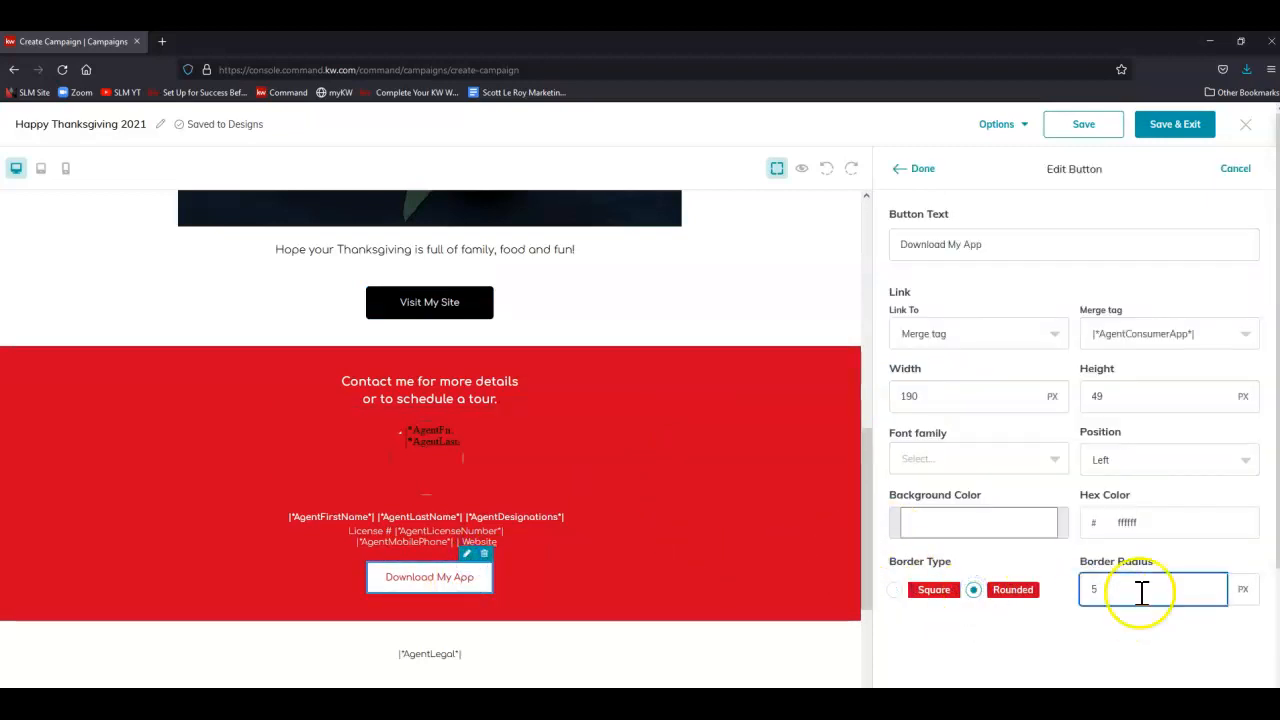
pyautogui.click(933, 172)
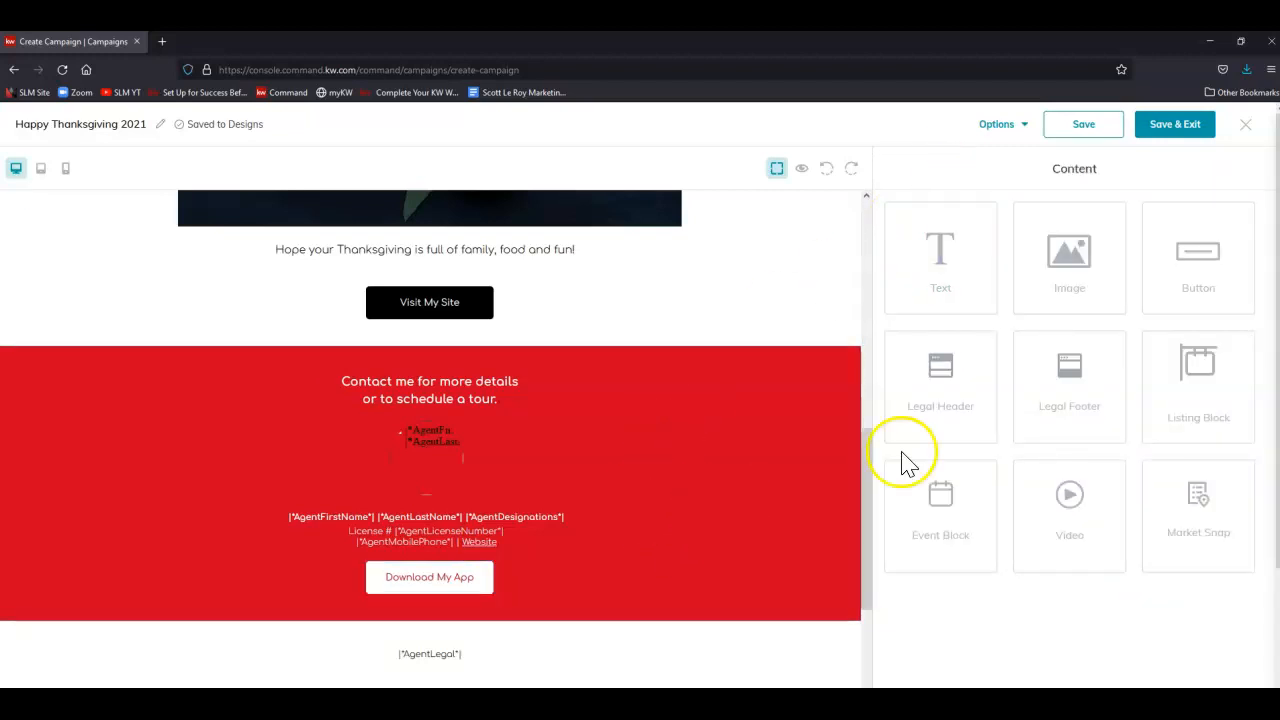
# - Save and exit the email design, then scroll through the campaign's Email Preview
pyautogui.click(1164, 131)
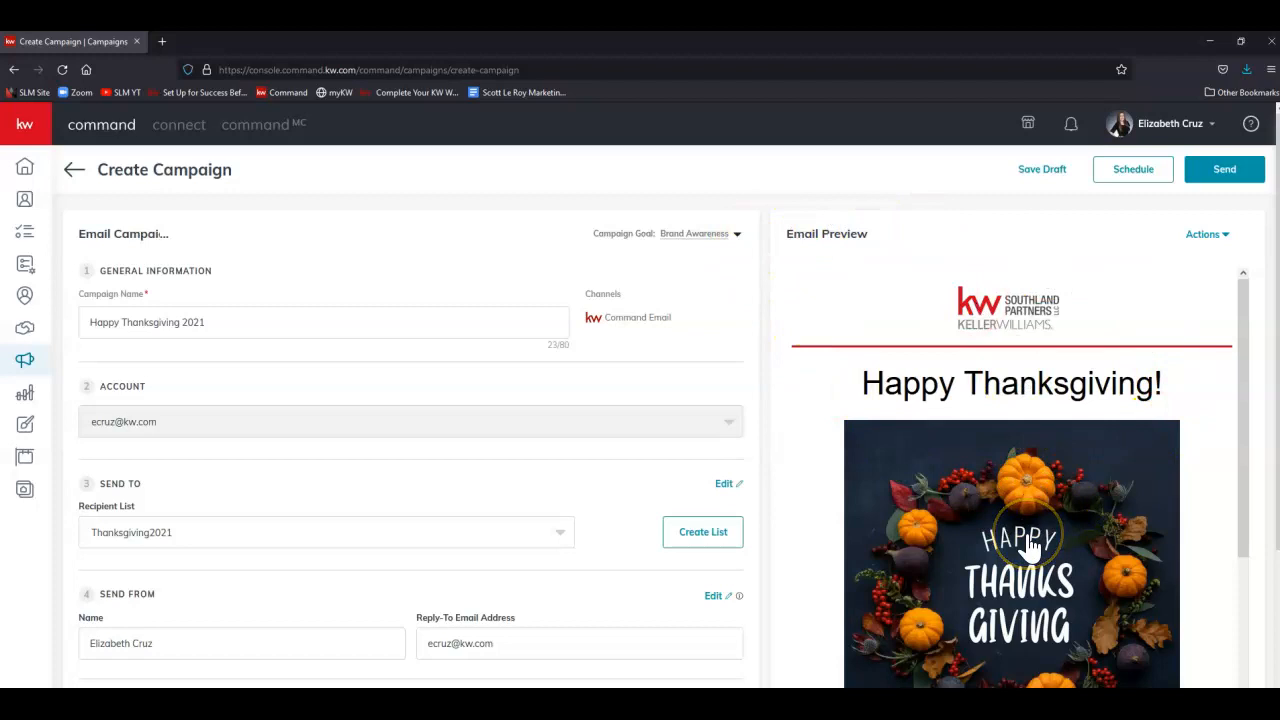
pyautogui.scroll(-5, 1030, 545)
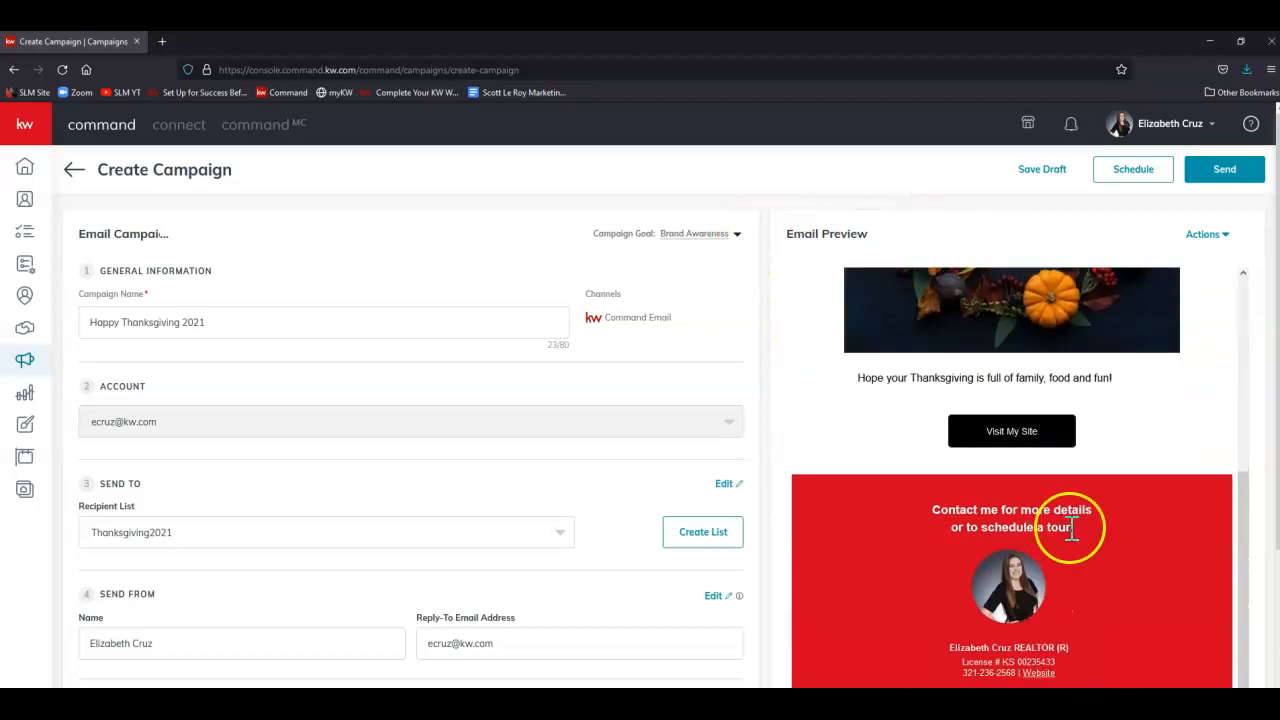
pyautogui.scroll(-1, 1070, 530)
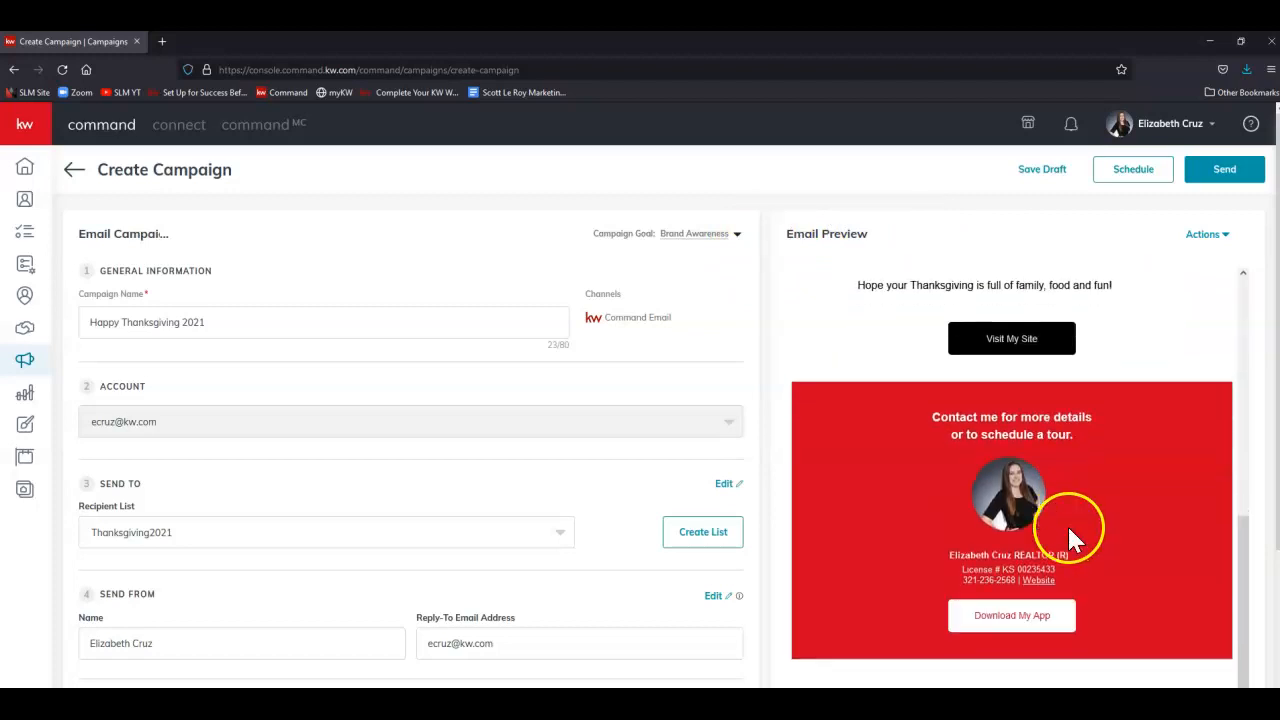
pyautogui.scroll(6, 1069, 525)
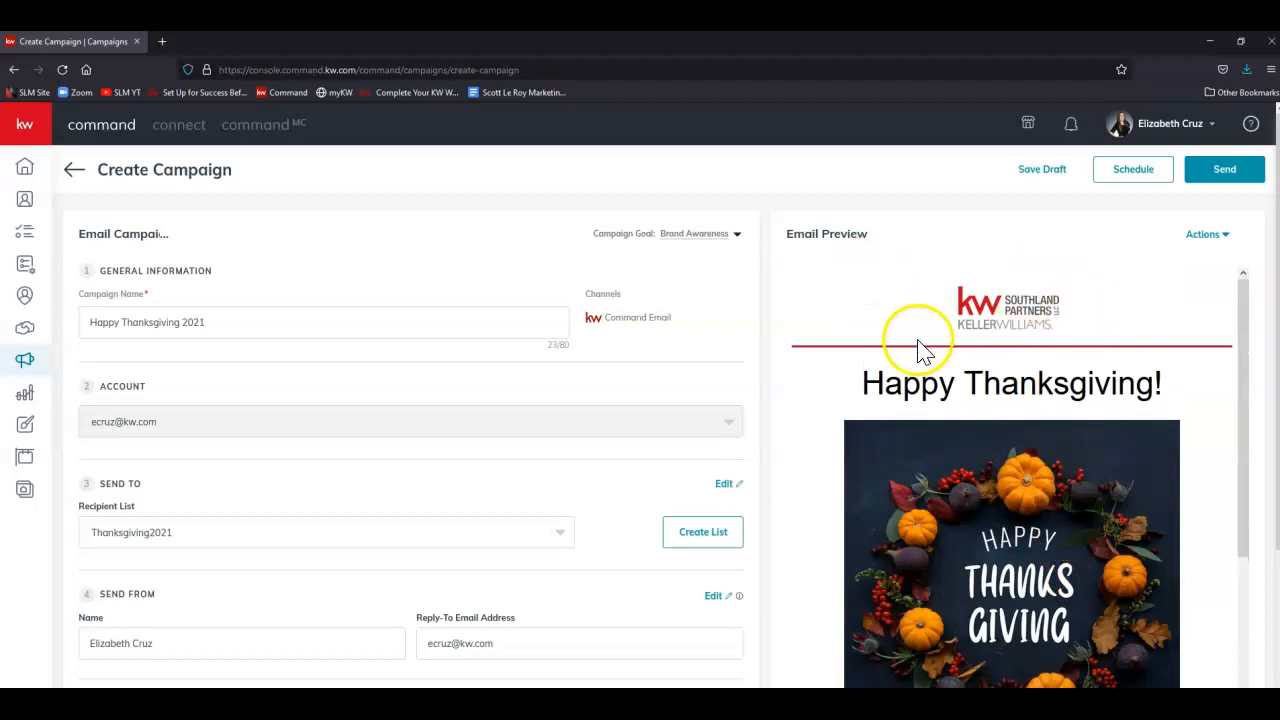
pyautogui.scroll(-3, 1000, 420)
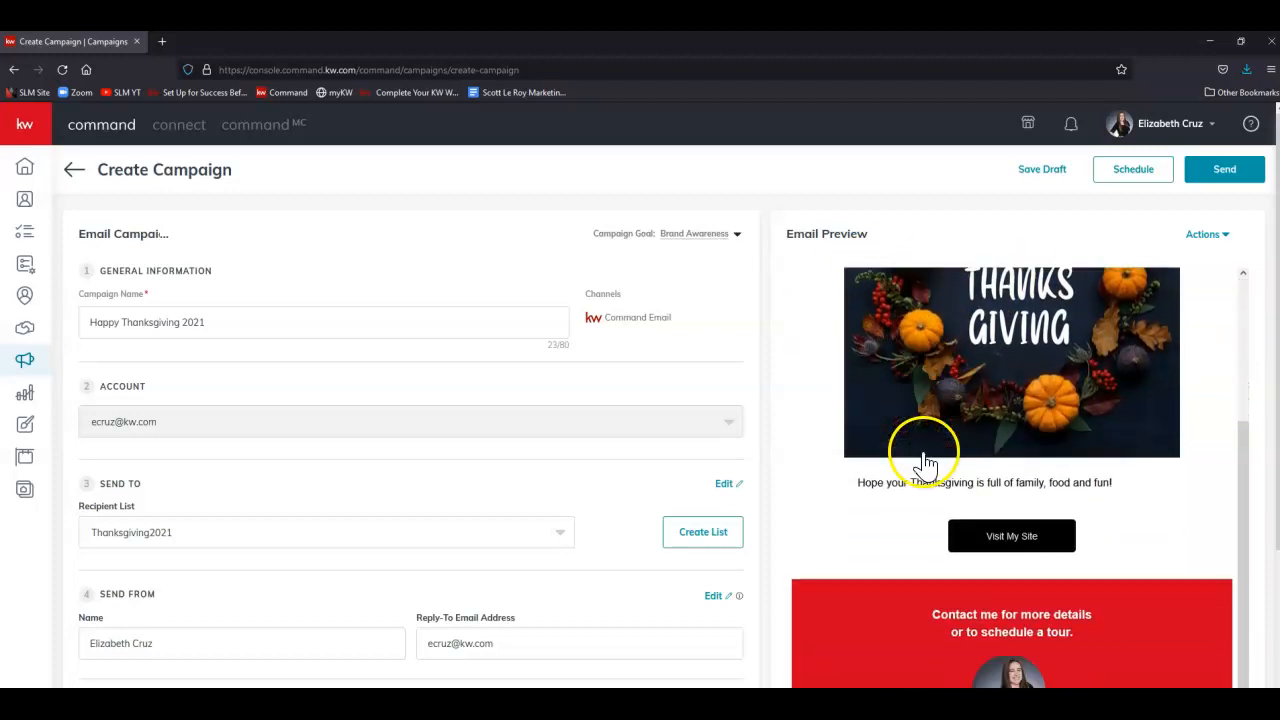
pyautogui.scroll(-4, 925, 462)
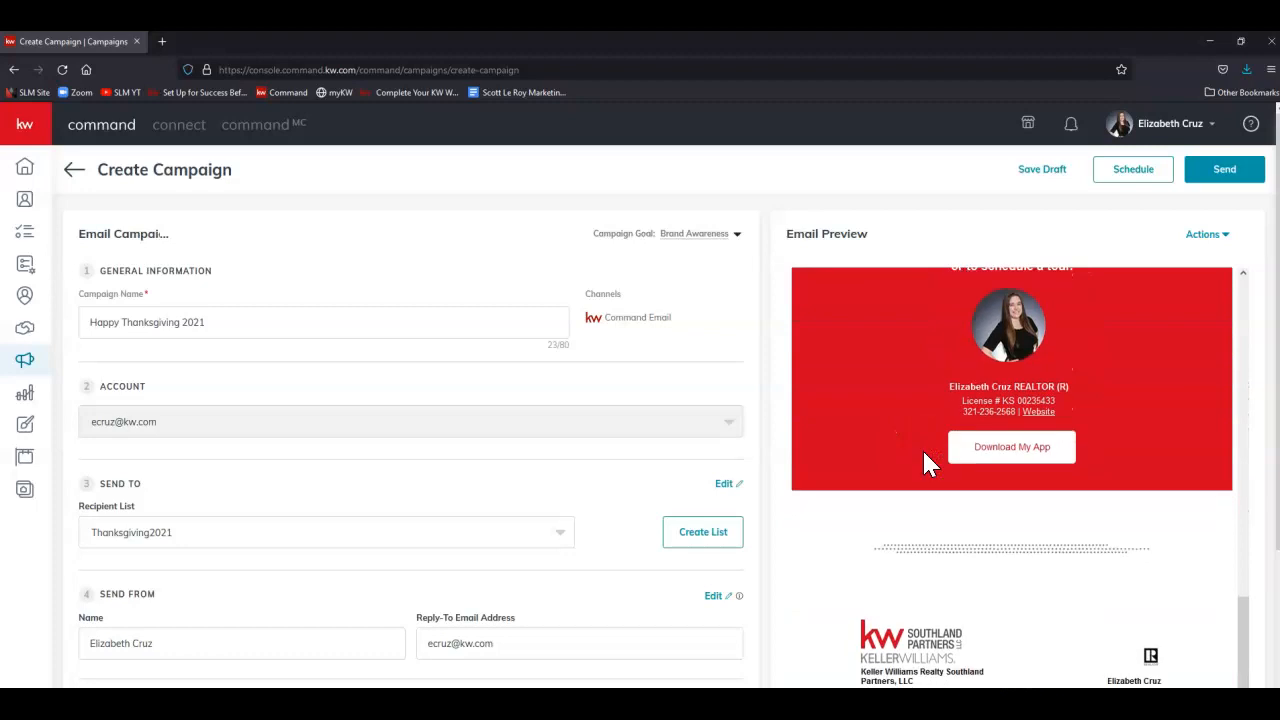
pyautogui.scroll(7, 980, 470)
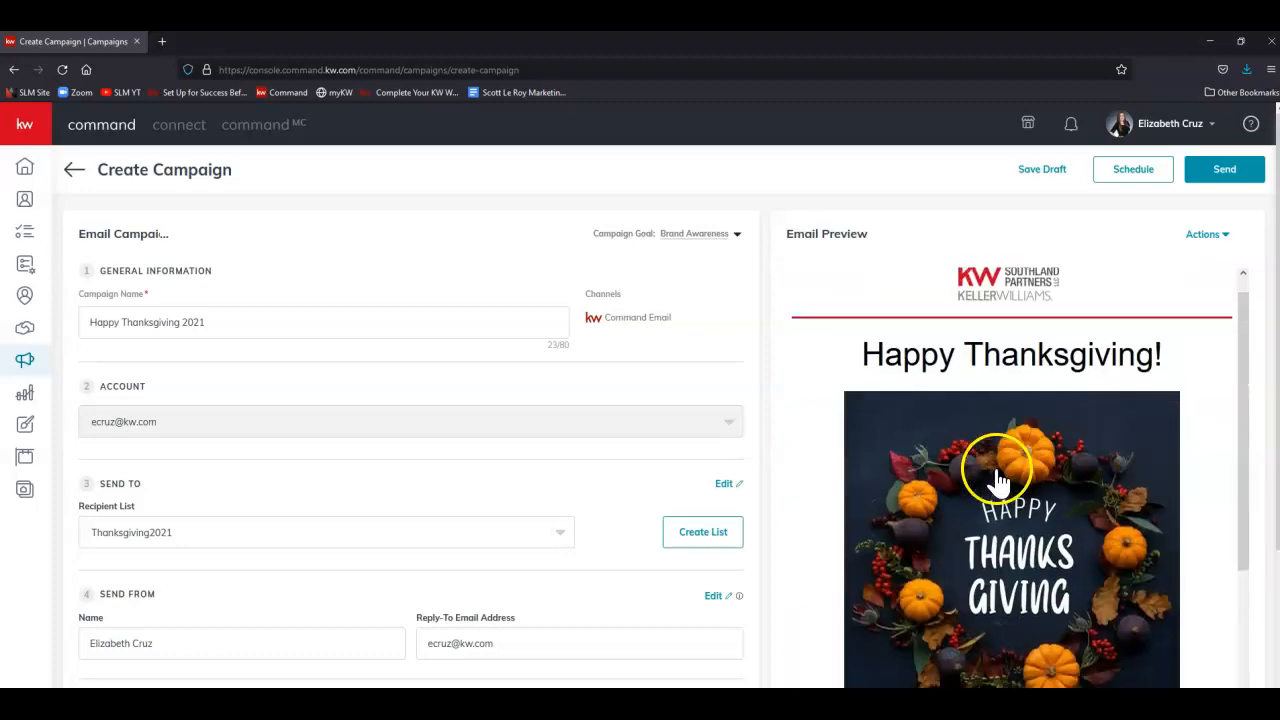
# - Preview the full email from Actions > Preview Email, then close it
pyautogui.click(1204, 236)
pyautogui.click(1200, 276)
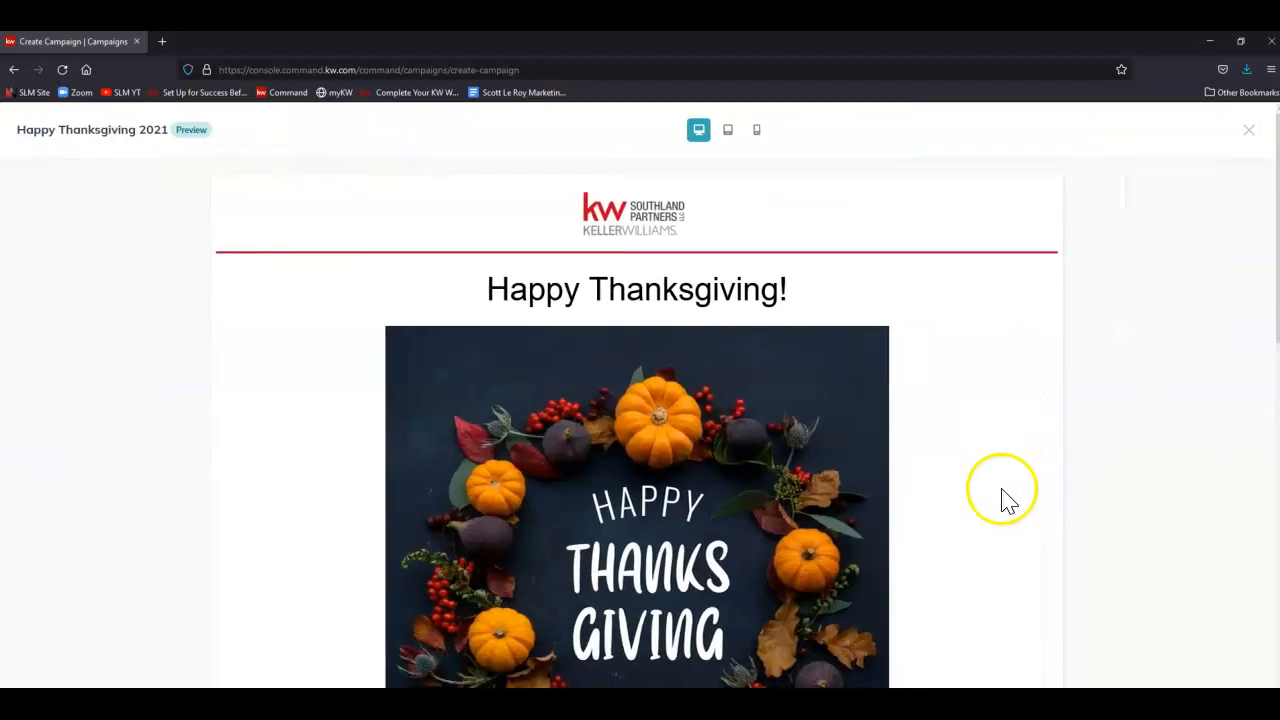
pyautogui.scroll(-6, 1005, 505)
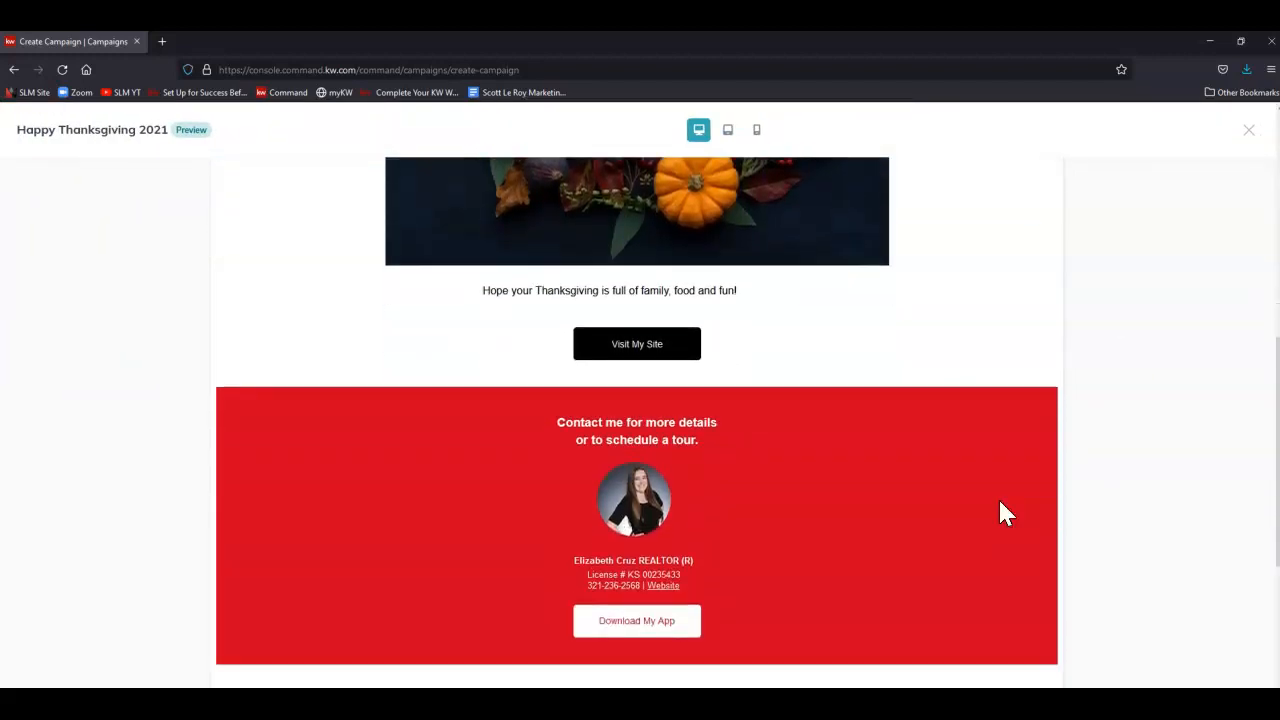
pyautogui.scroll(-5, 1000, 505)
pyautogui.click(1067, 440)
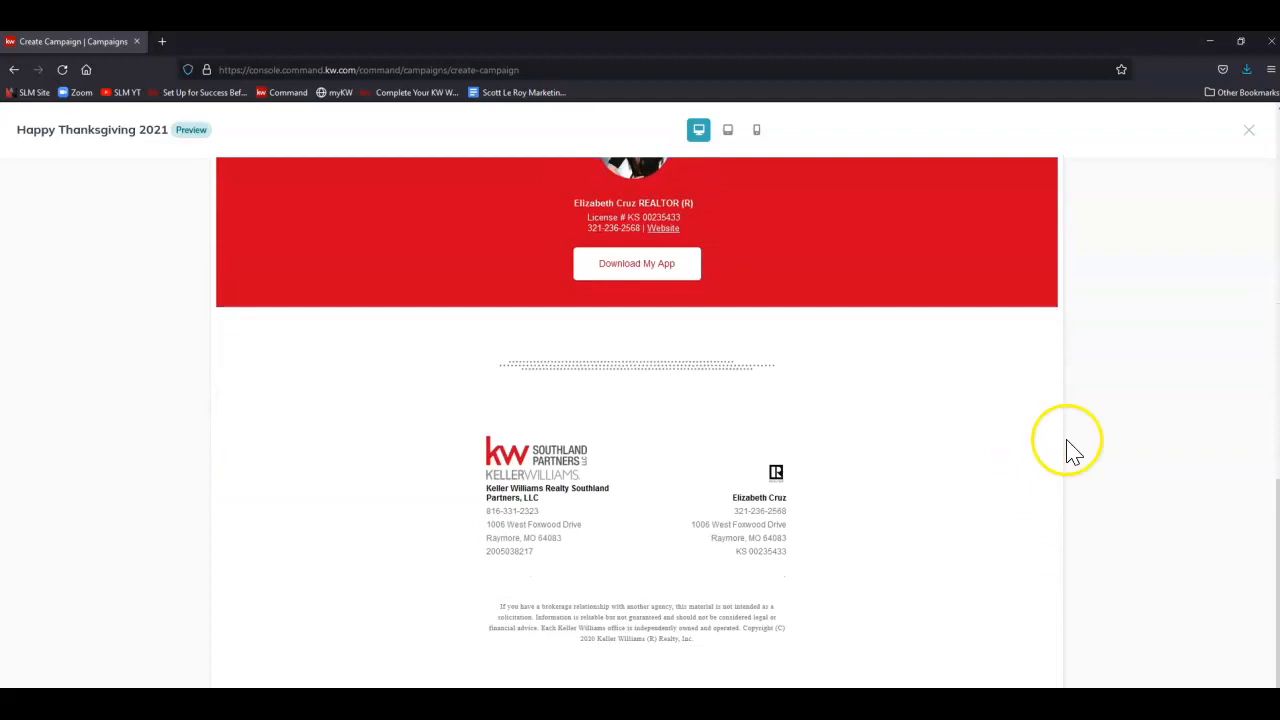
pyautogui.click(1248, 131)
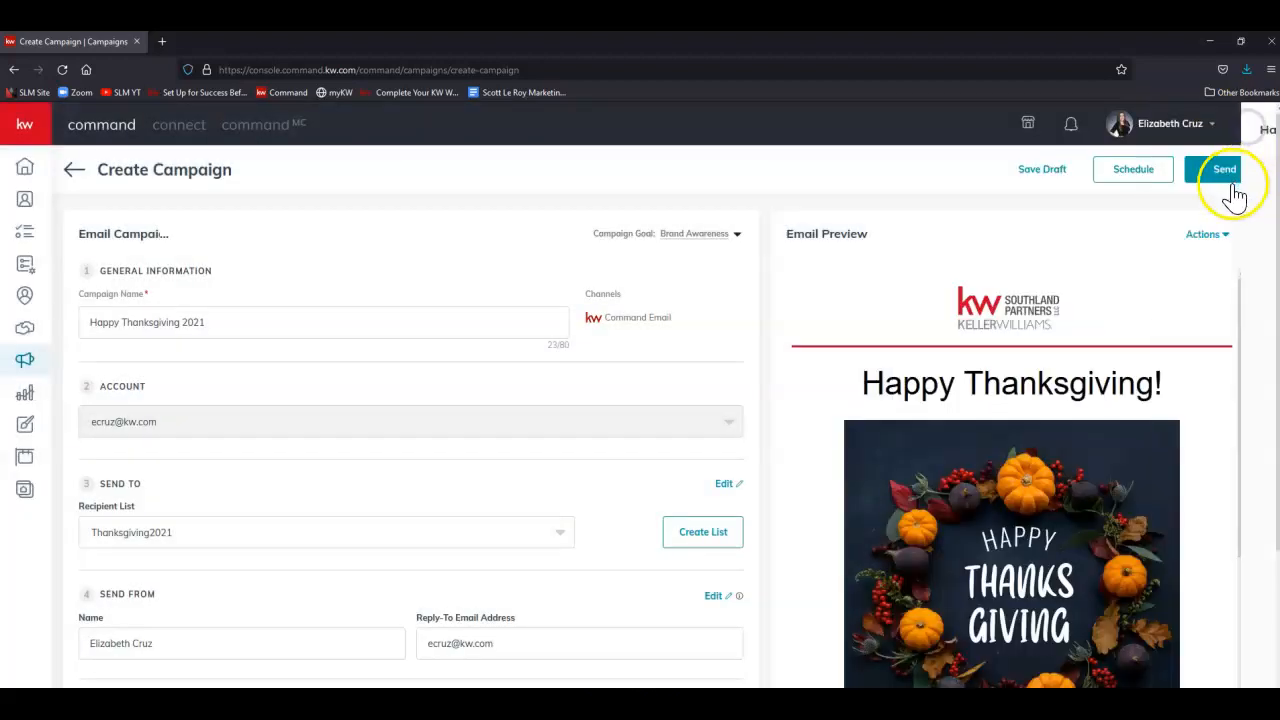
pyautogui.click(1207, 238)
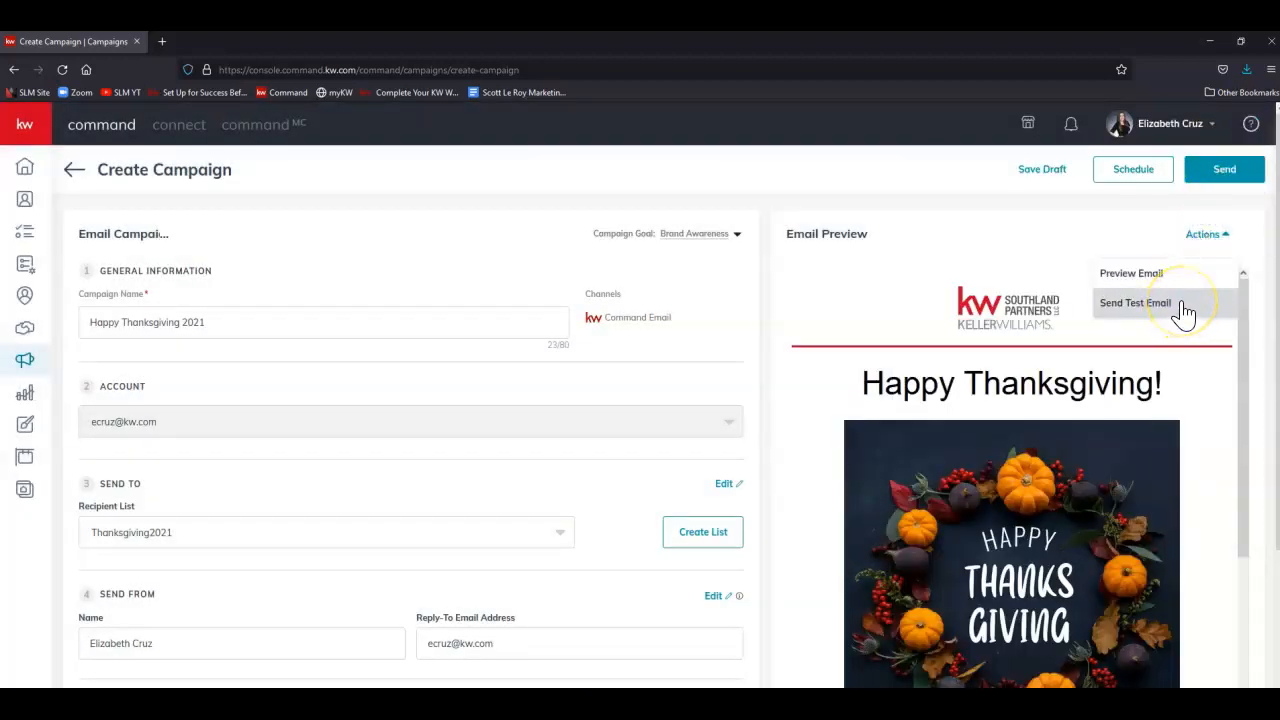
pyautogui.click(1135, 303)
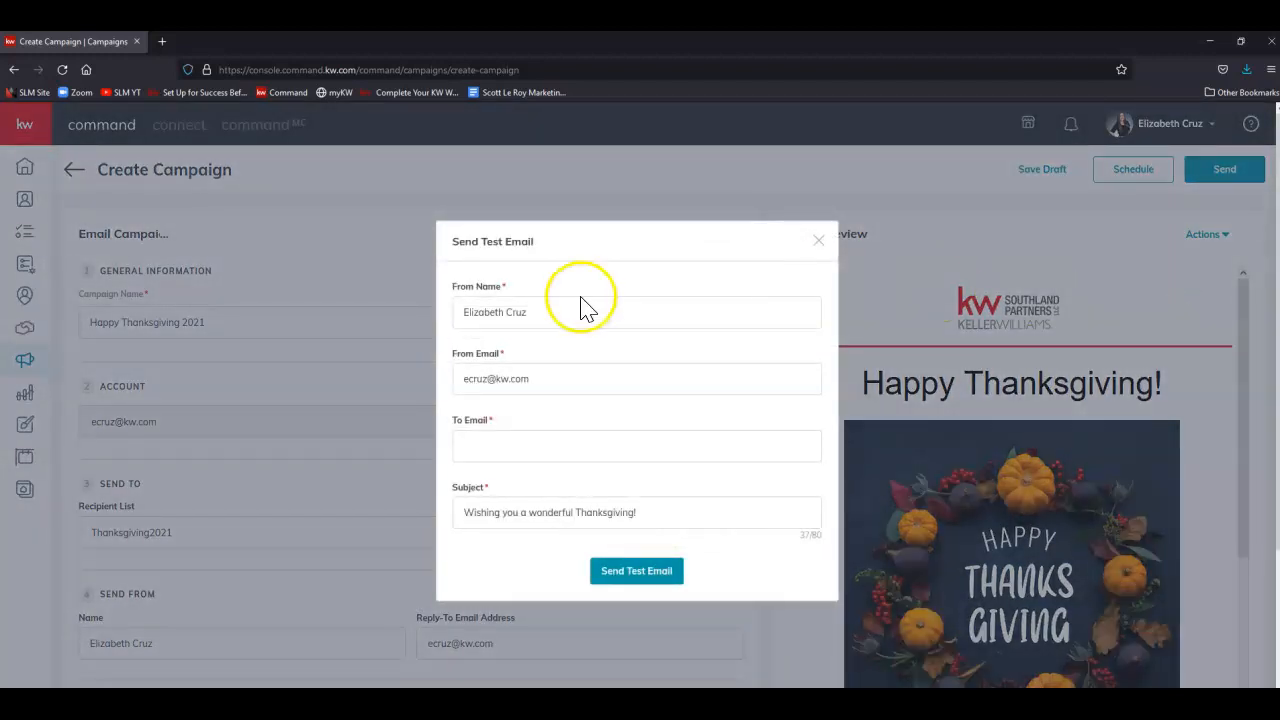
pyautogui.click(541, 452)
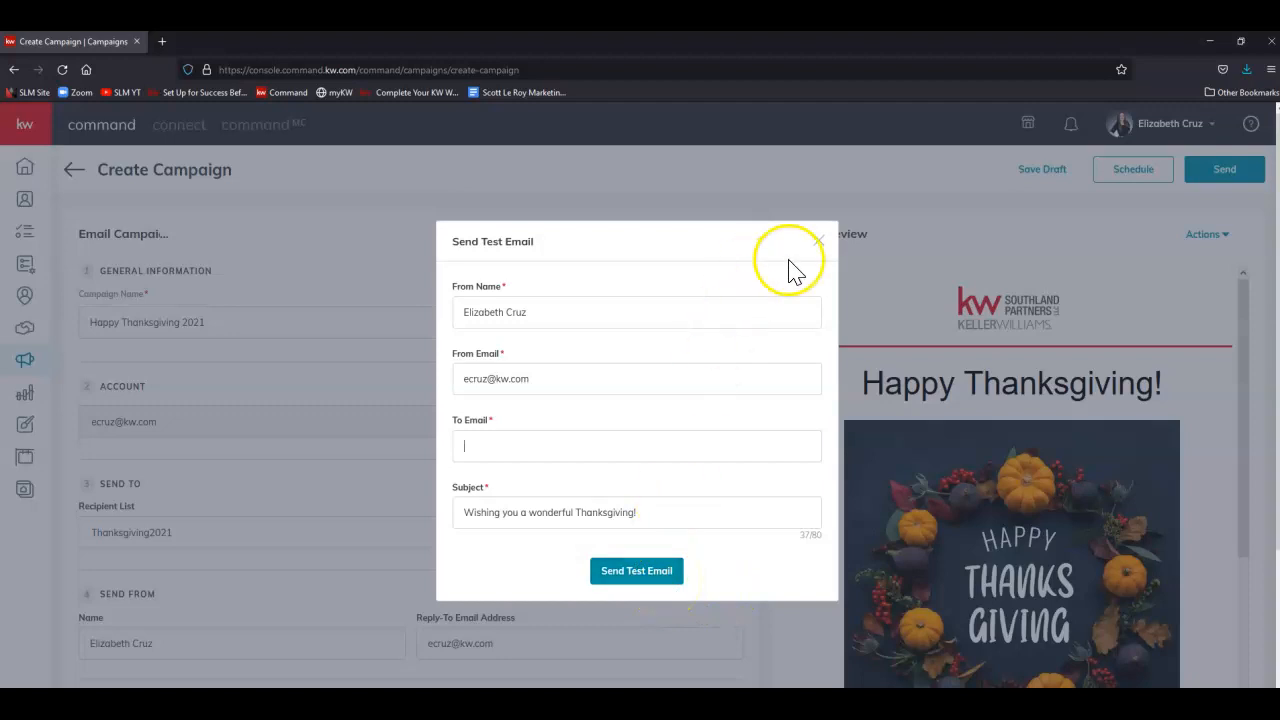
pyautogui.click(818, 241)
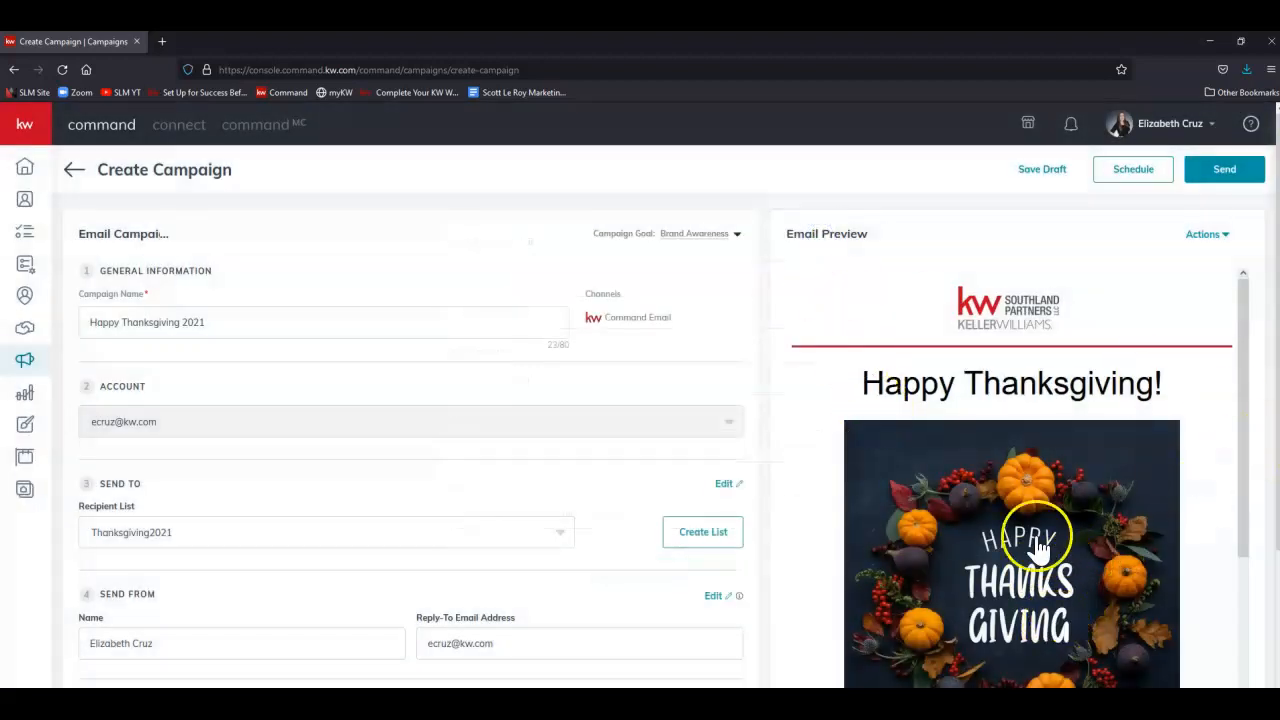
# - Schedule the campaign for November 24, 2021 at 1:18 PM and confirm
pyautogui.click(1028, 183)
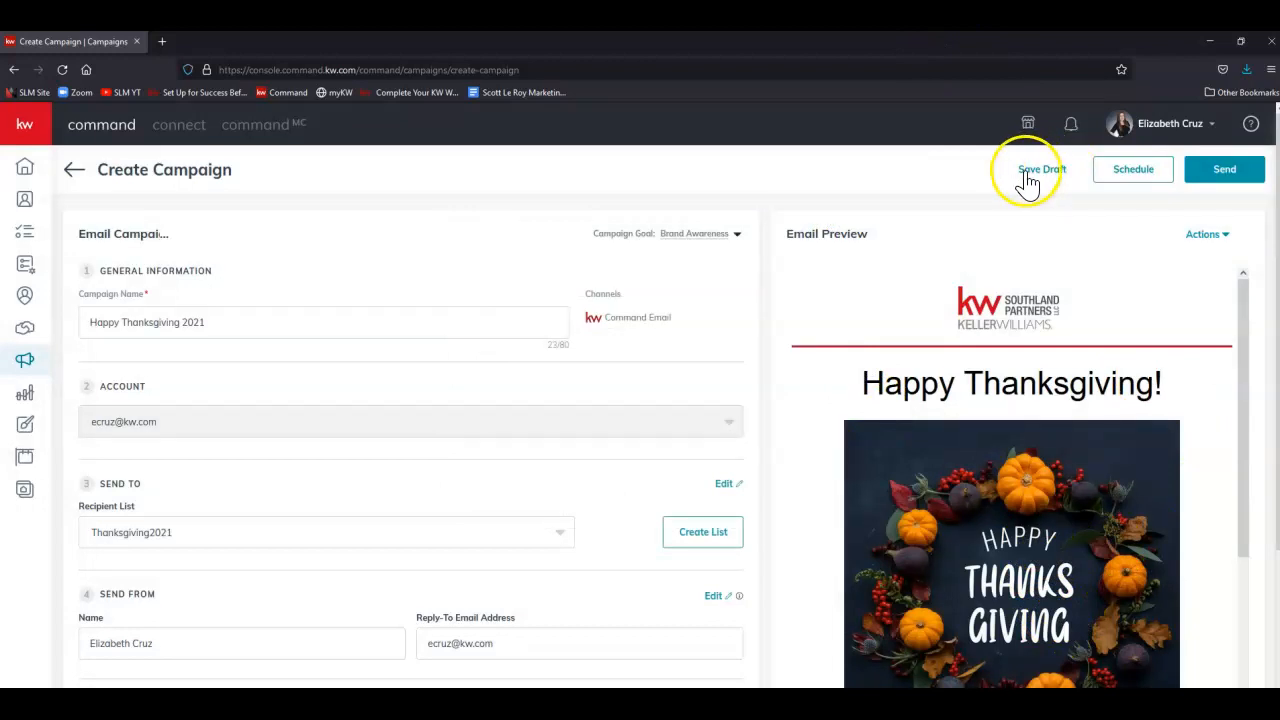
pyautogui.click(1131, 176)
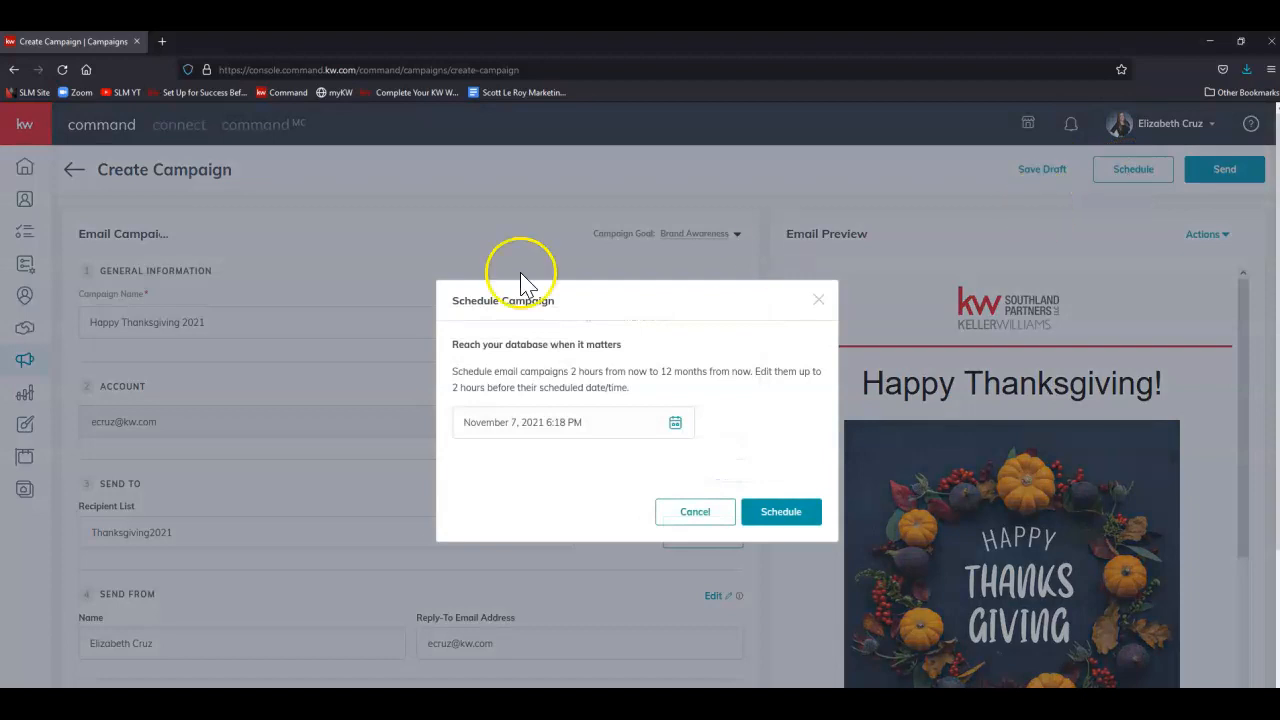
pyautogui.click(675, 423)
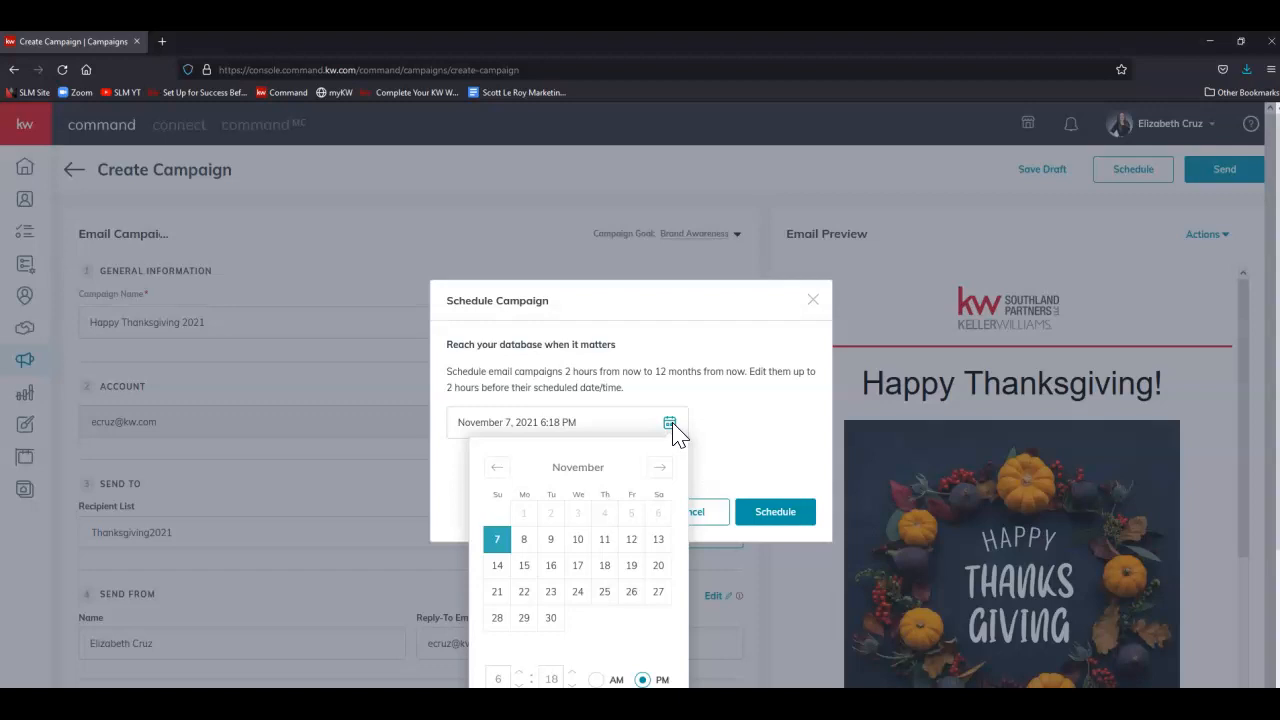
pyautogui.click(578, 572)
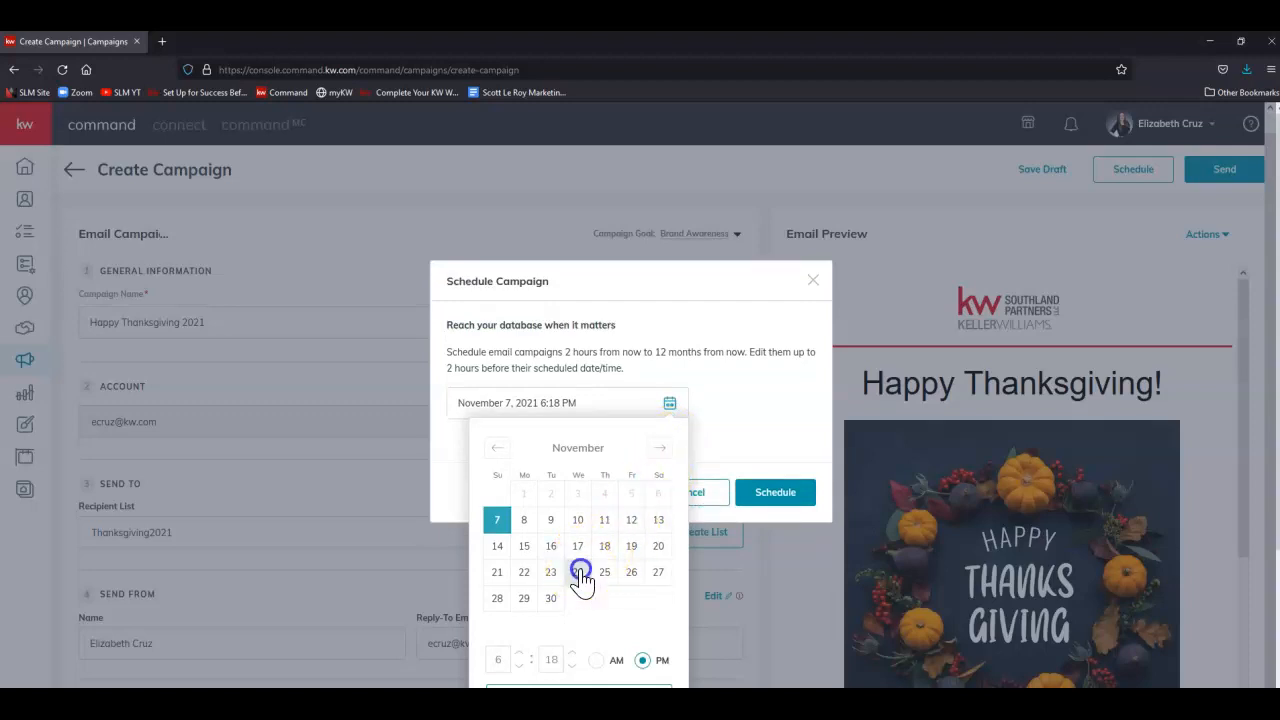
pyautogui.click(519, 664)
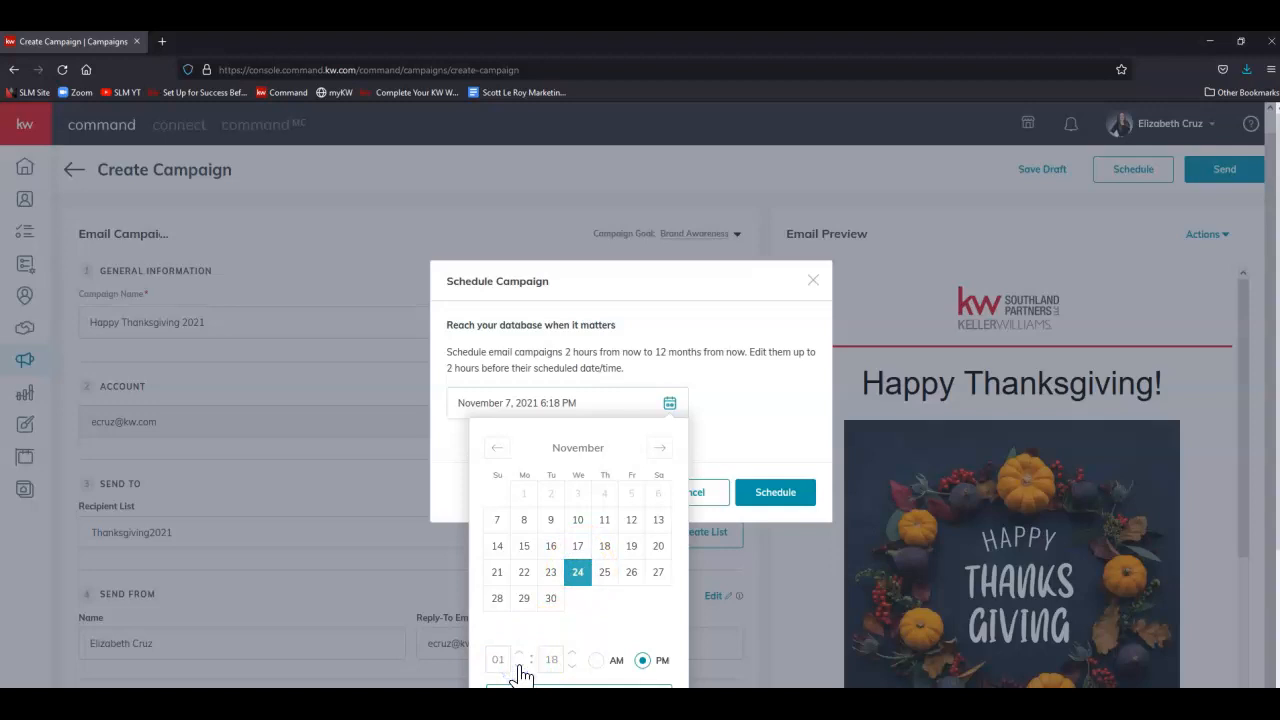
pyautogui.hotkey('ctrl', '-')
pyautogui.hotkey('ctrl', '-')
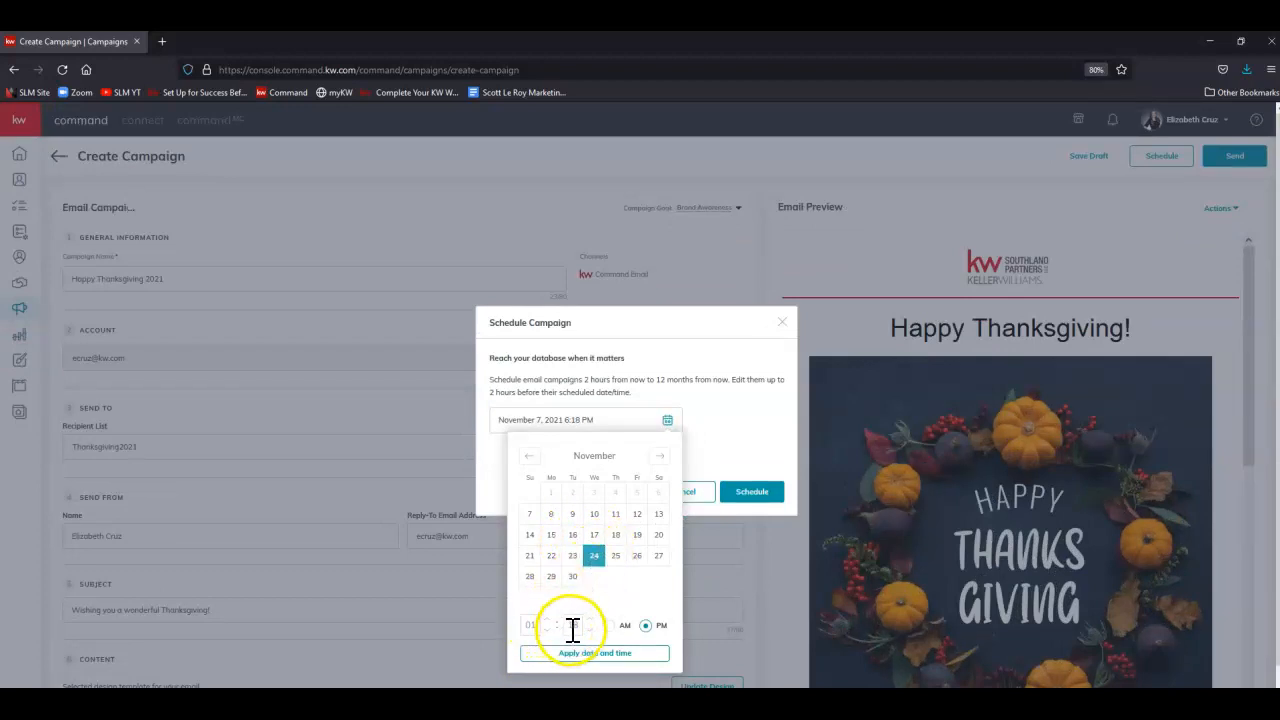
pyautogui.click(632, 660)
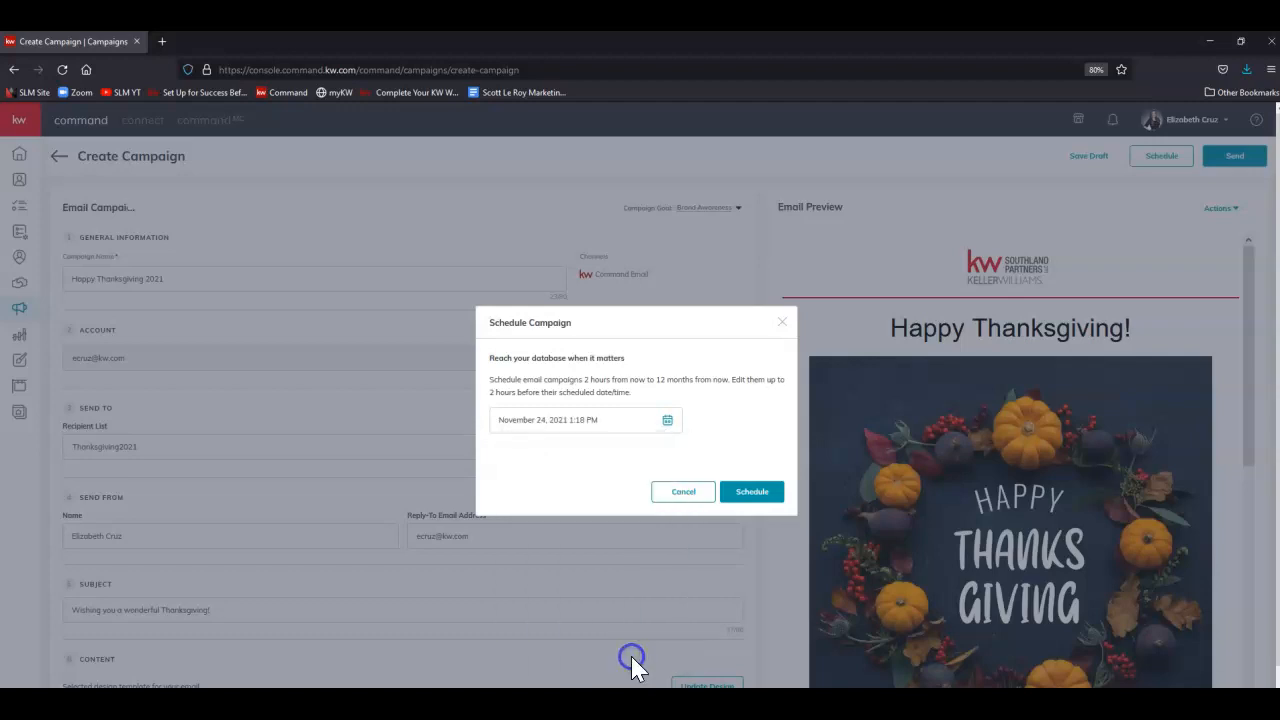
pyautogui.click(768, 493)
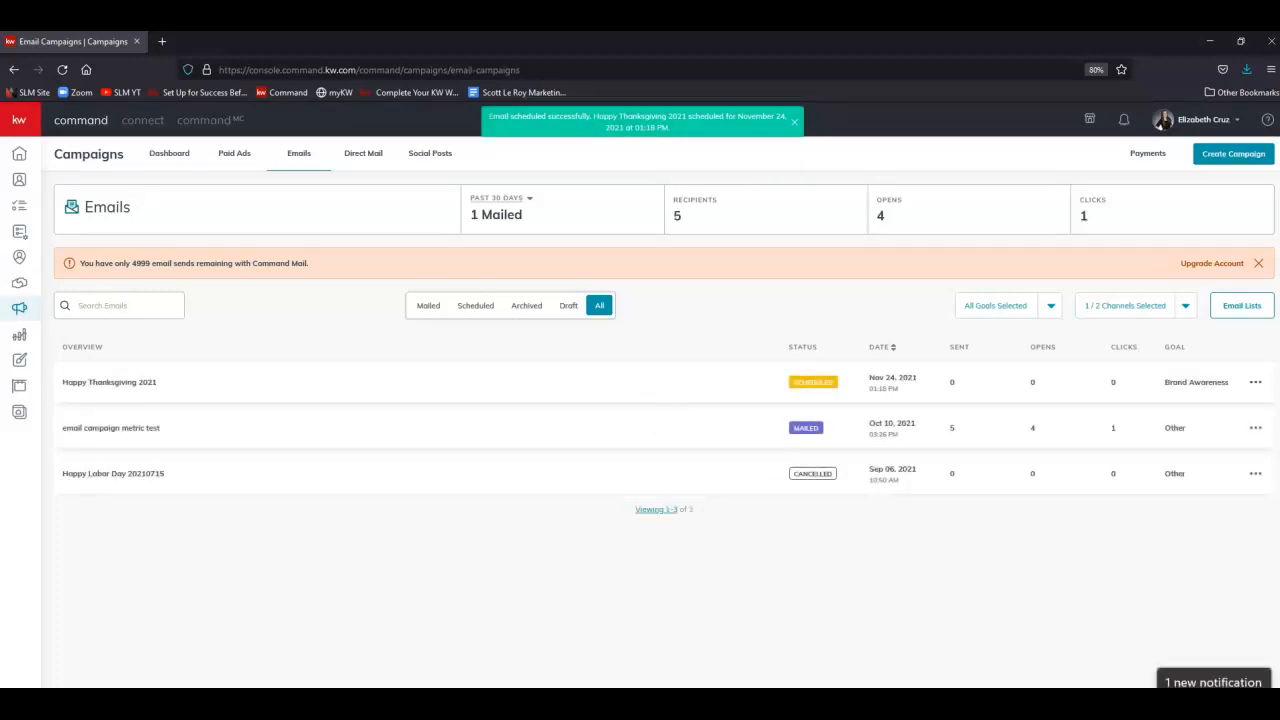
# - Open the Thanksgiving campaign's ⋯ menu, cancel Reschedule Campaign, and reopen the menu
pyautogui.click(1254, 383)
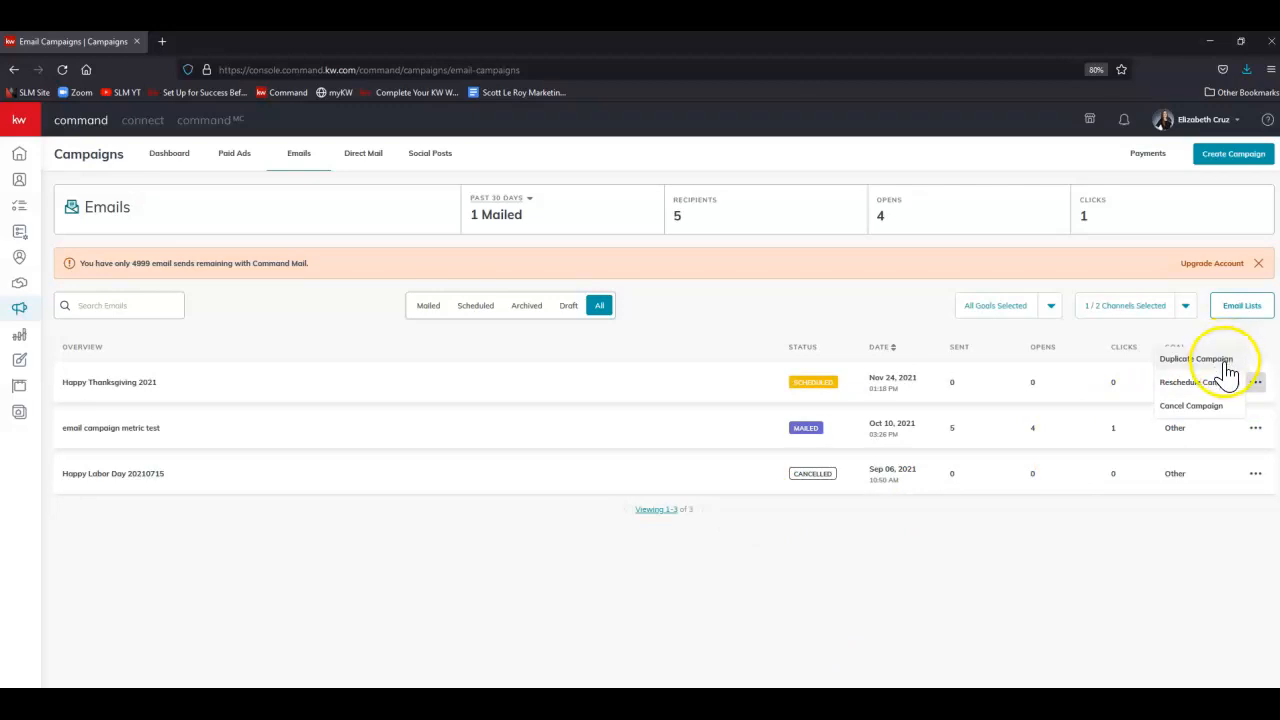
pyautogui.click(1230, 384)
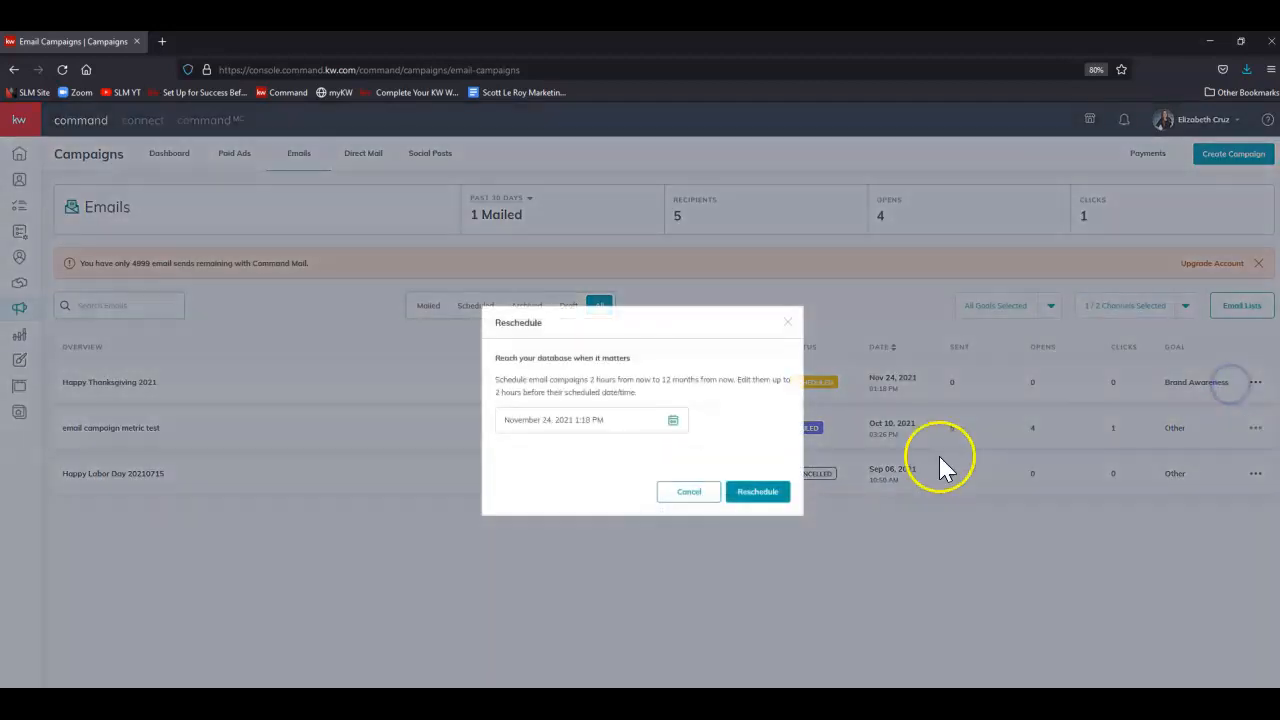
pyautogui.click(684, 491)
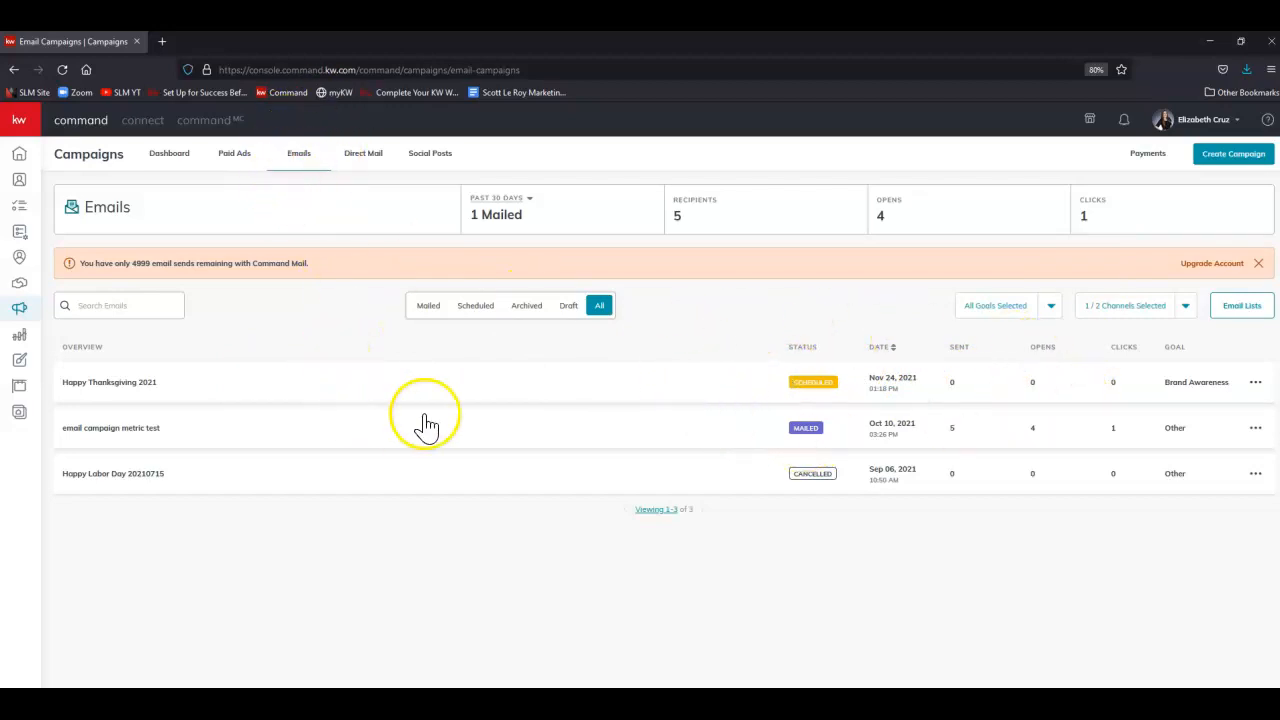
pyautogui.click(1255, 382)
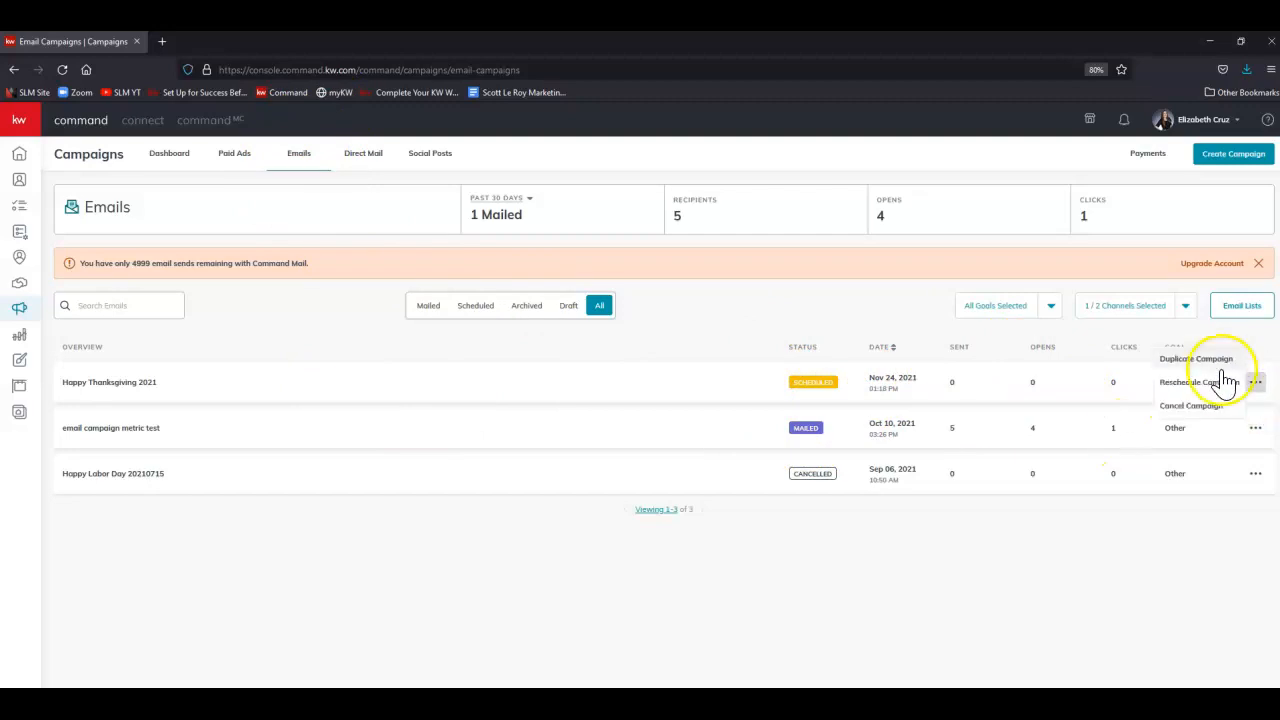